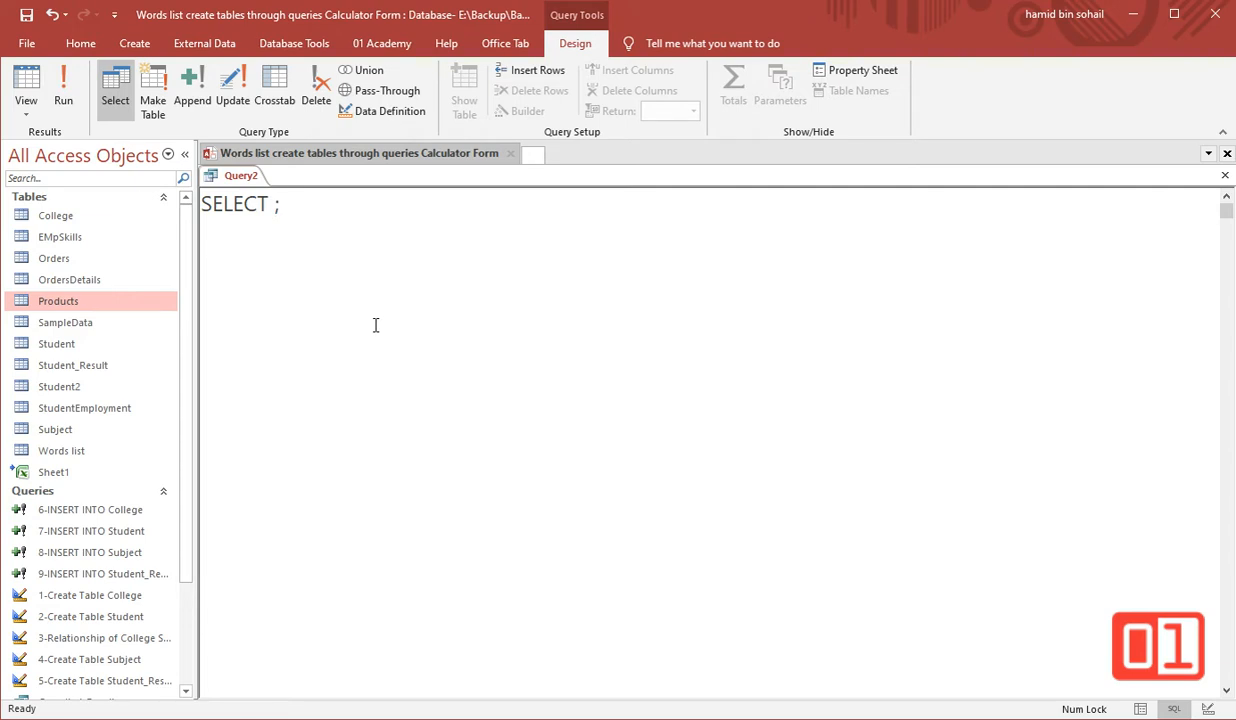
- Write the SQL query SELECT STName FROM Student; and run it, cancelling the parameter entry
text(r)
key(BackSpace)
key(BackSpace)
key(BackSpace)
key(BackSpace)
text(TName Fro)
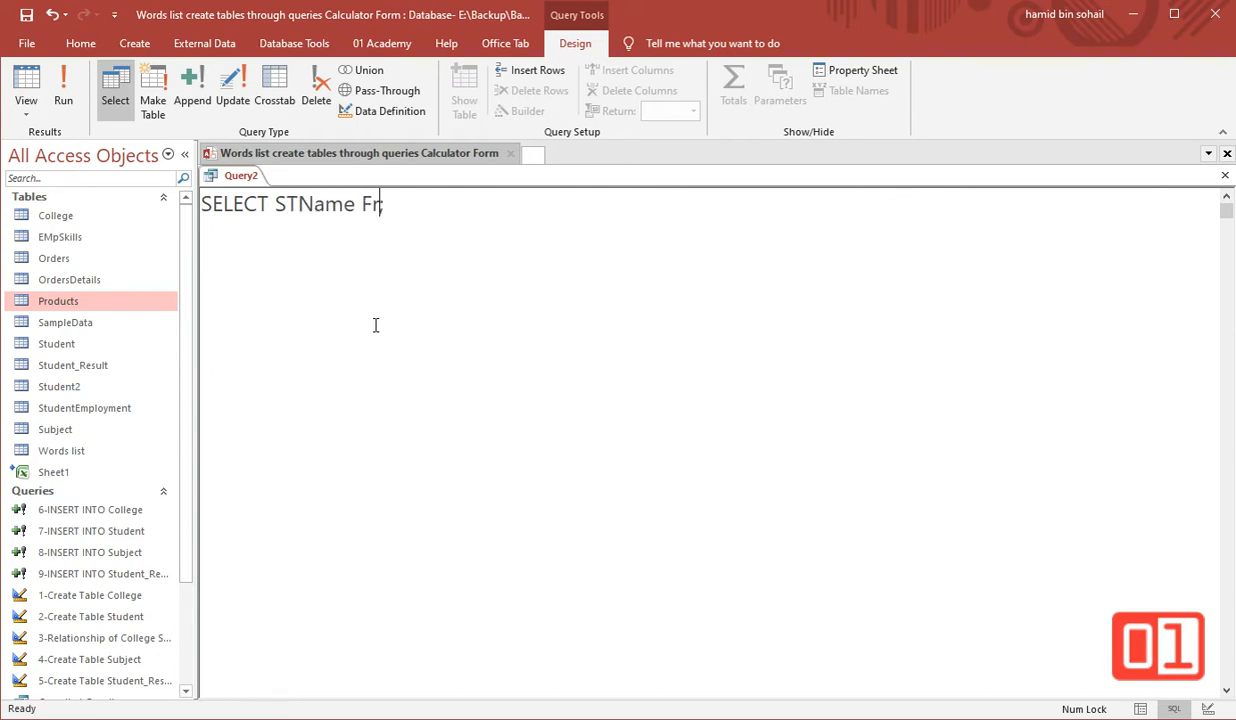
key(BackSpace)
key(BackSpace)
text(ROM Student;)
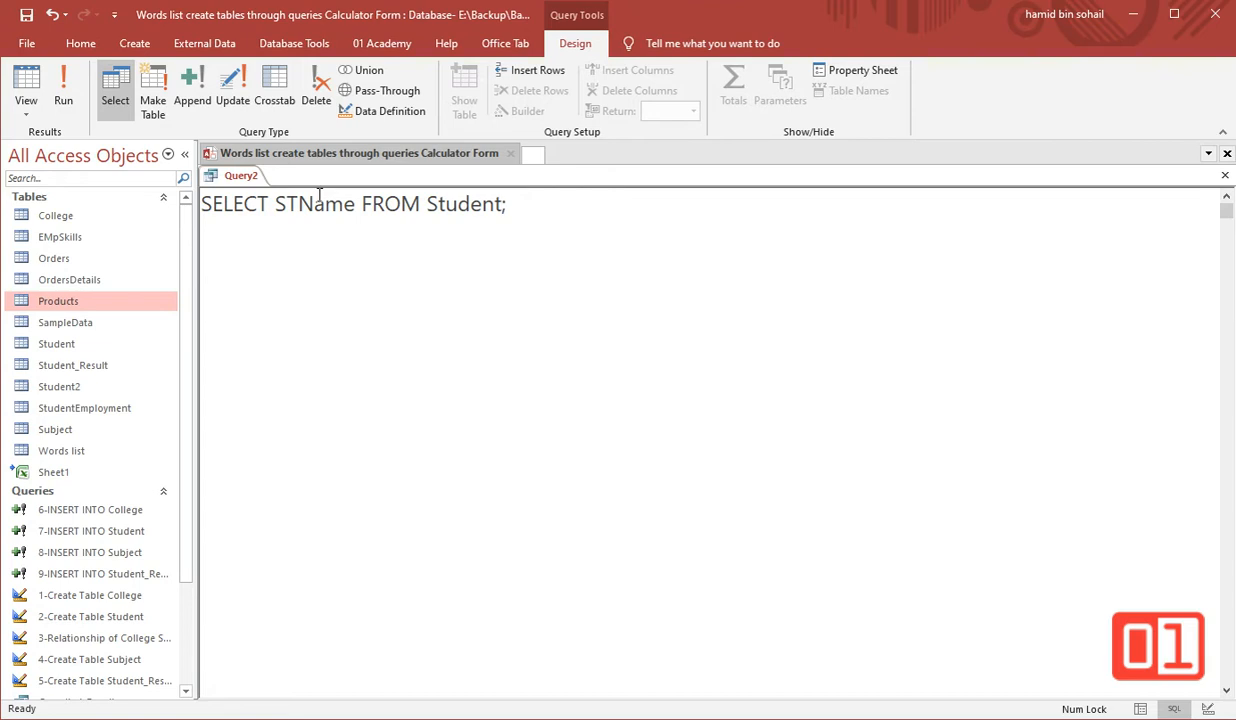
click(62, 95)
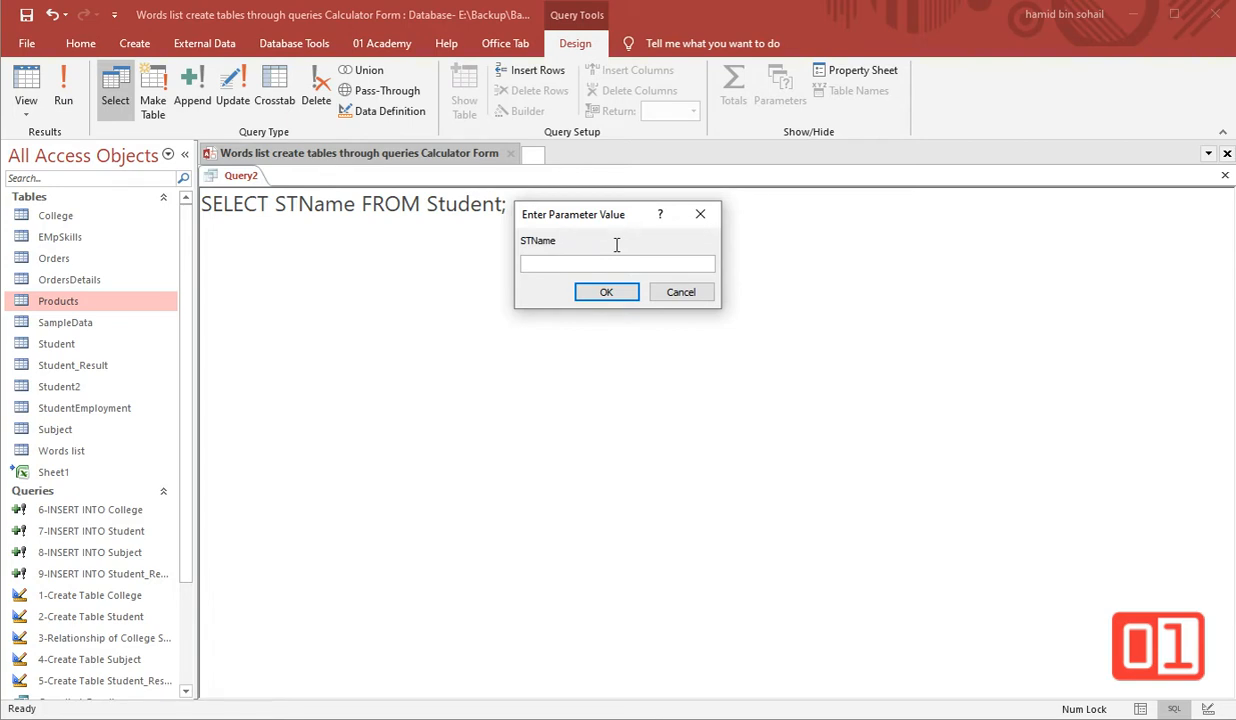
click(680, 292)
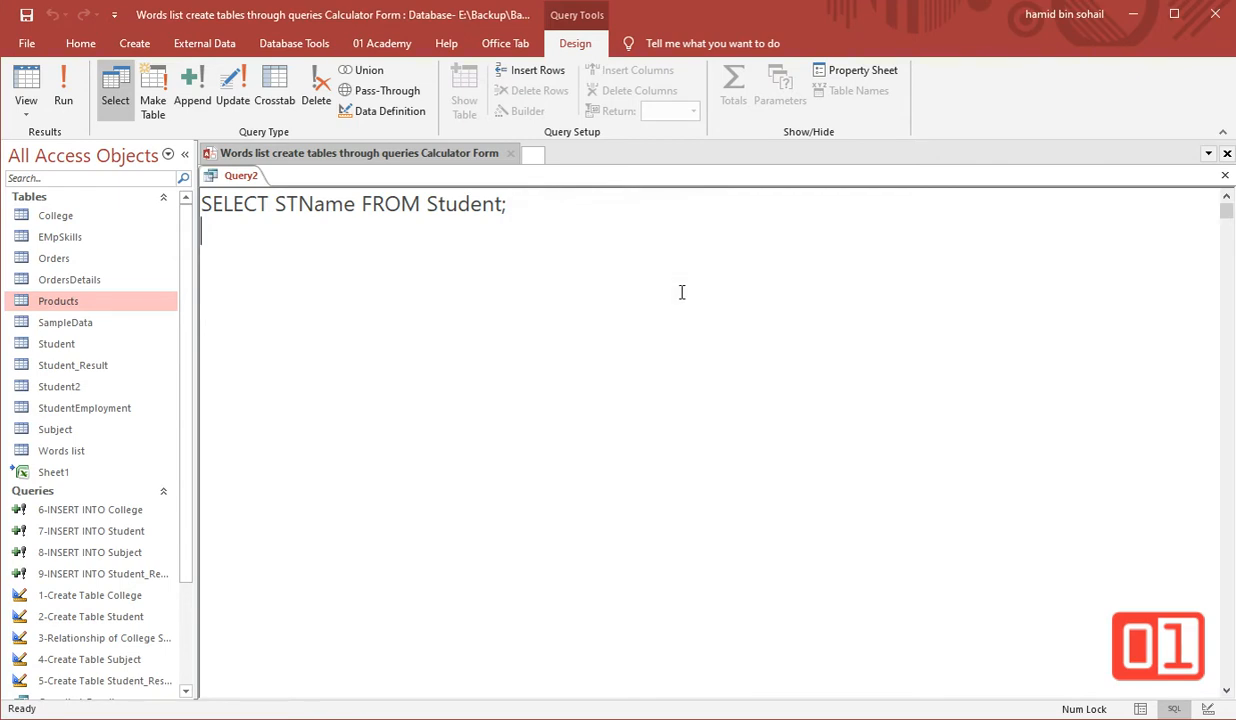
- Add the RollNo field before STName in the SELECT statement, separated by a comma
click(273, 204)
text(Ro)
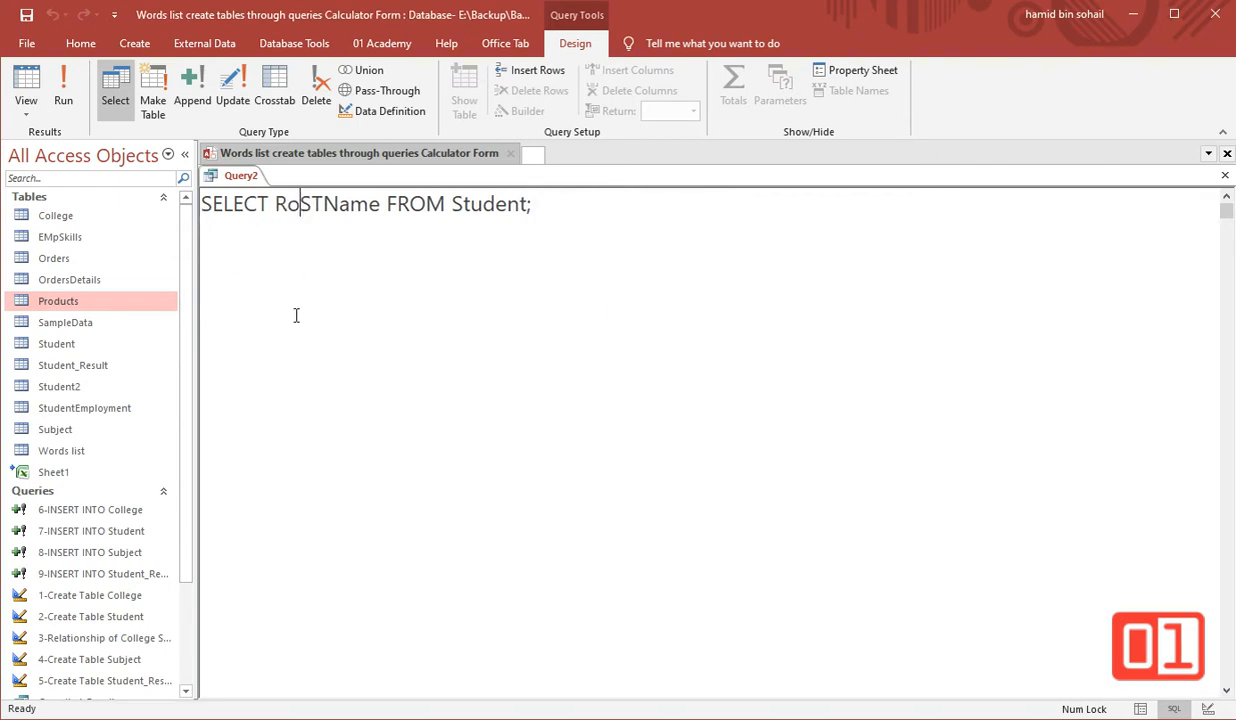
text(llNo)
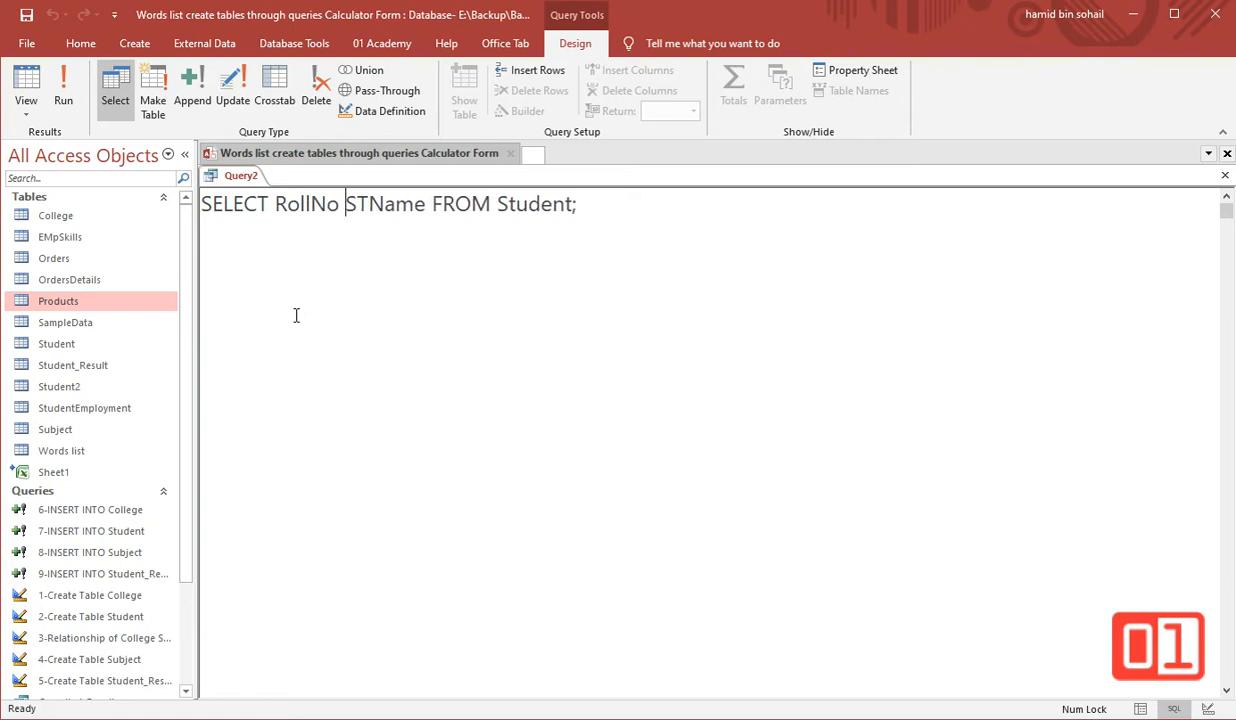
key(Left)
text(,)
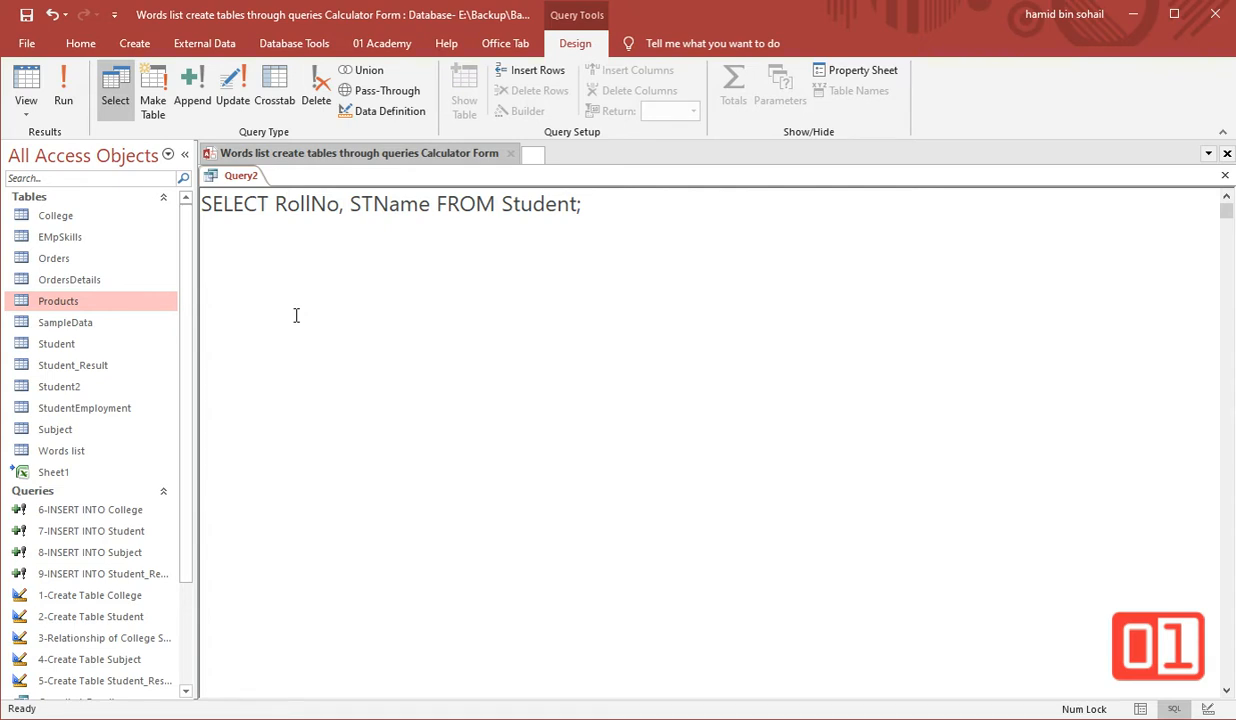
- Run the query, supplying a student's first name as the STName parameter value
click(63, 90)
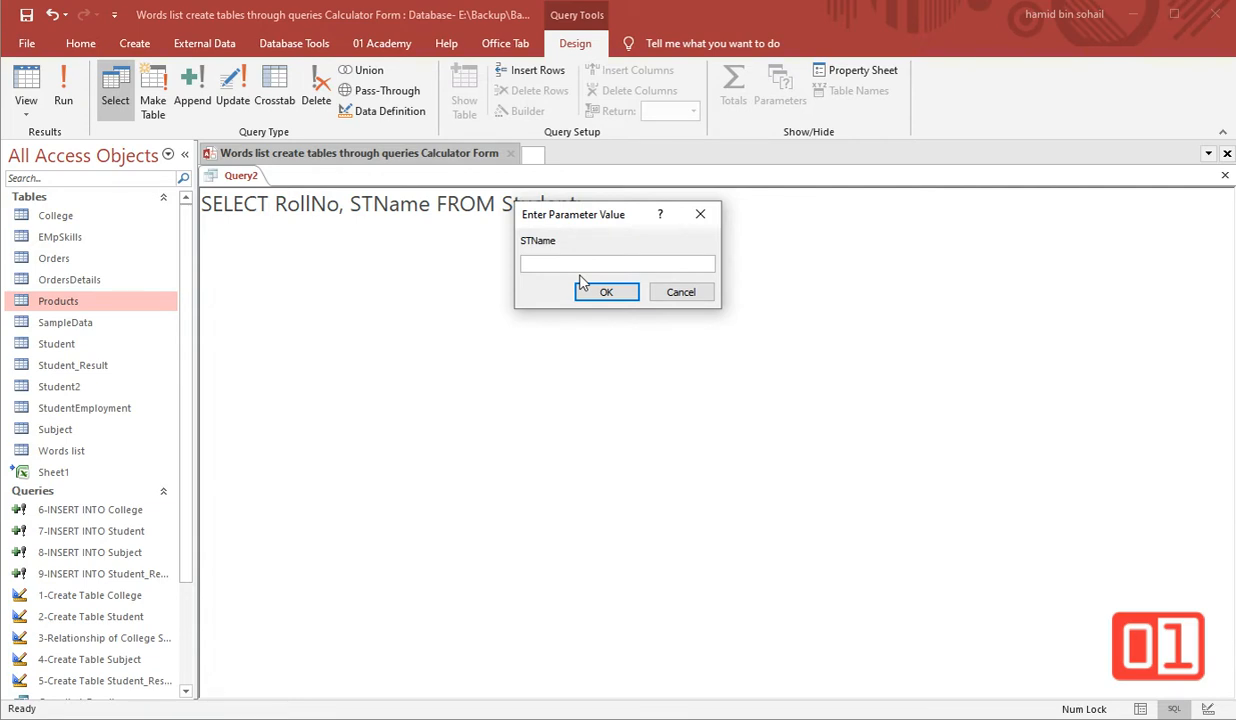
text(ALi)
key(BackSpace)
text(li)
click(595, 293)
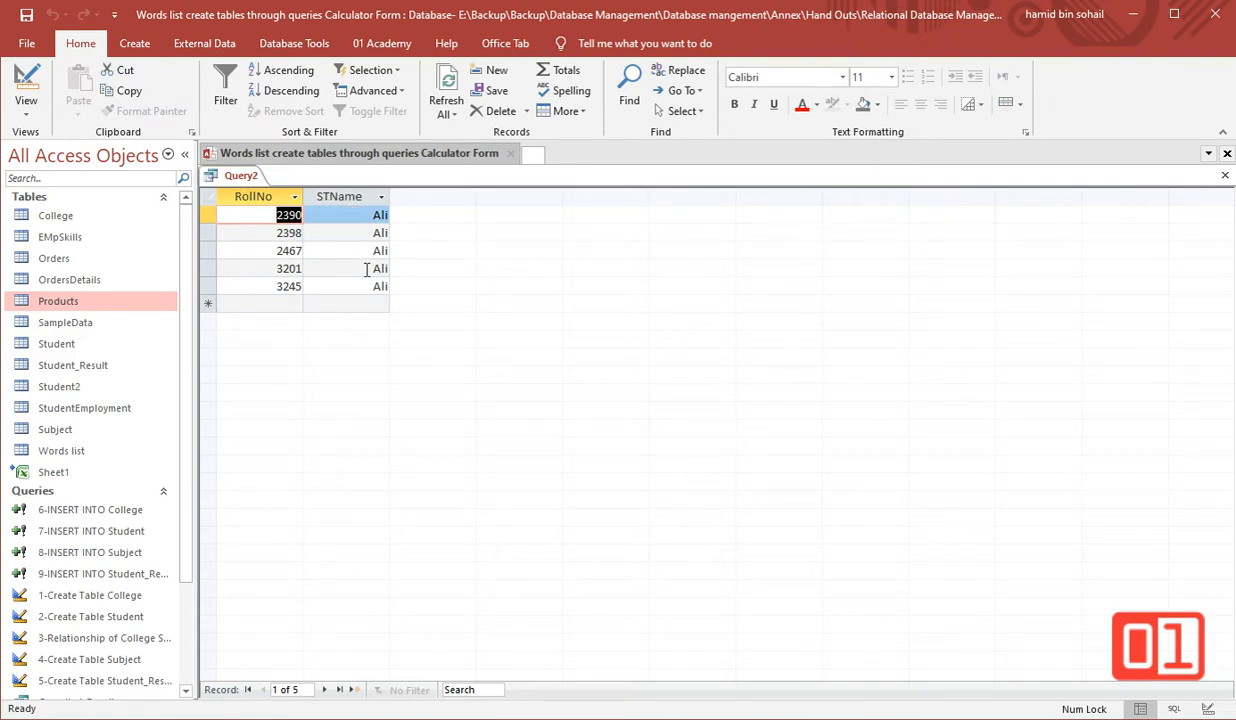
- In the query design, replace the Expr1: STName column with the Student table's StudentName field and view the results
click(26, 82)
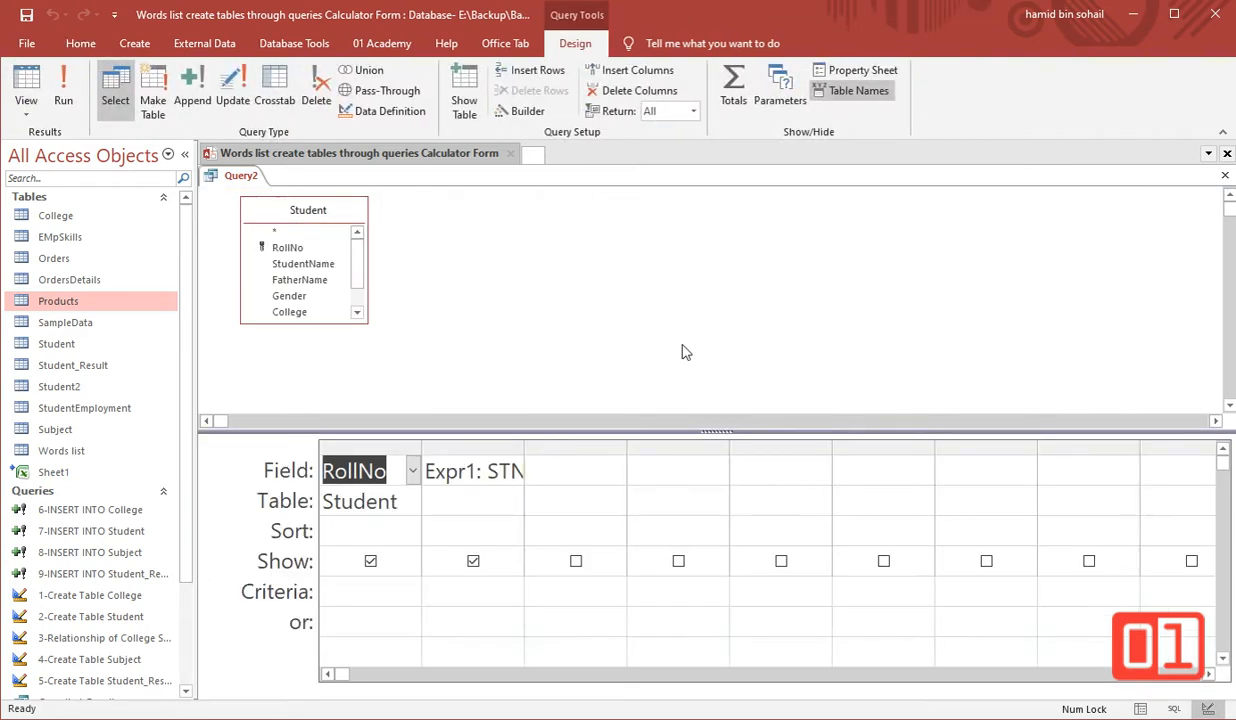
drag(524, 447, 642, 455)
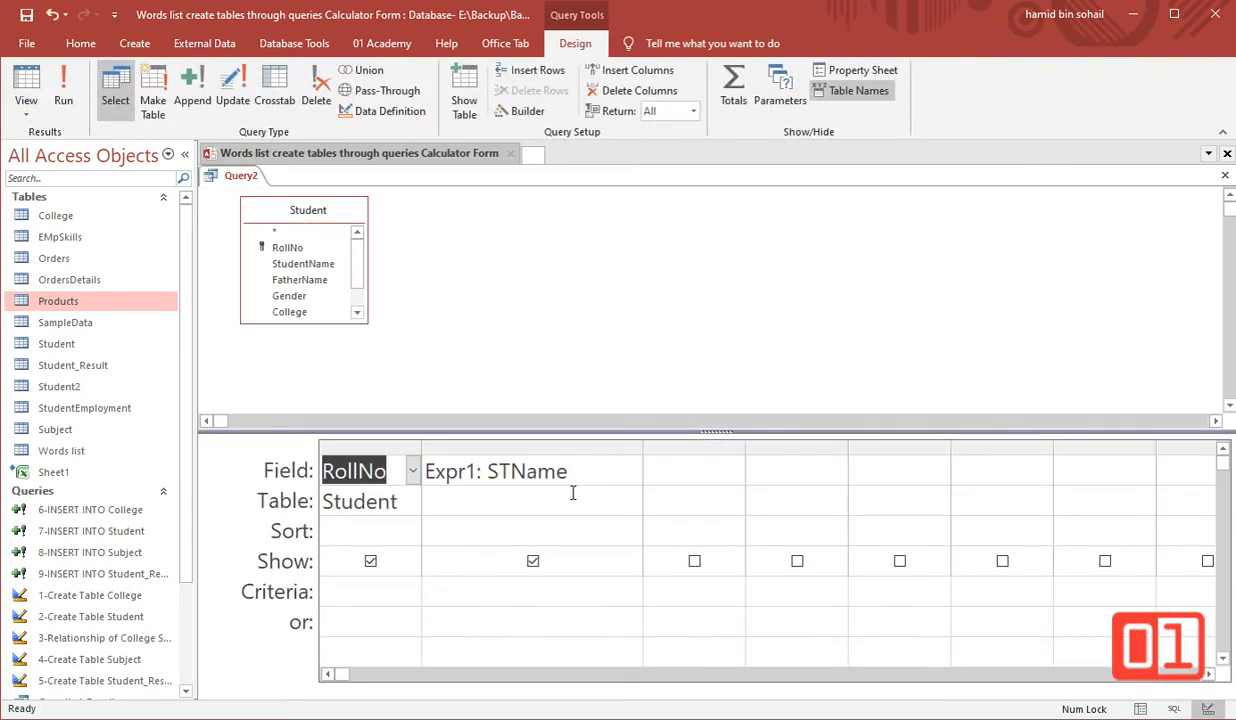
click(305, 265)
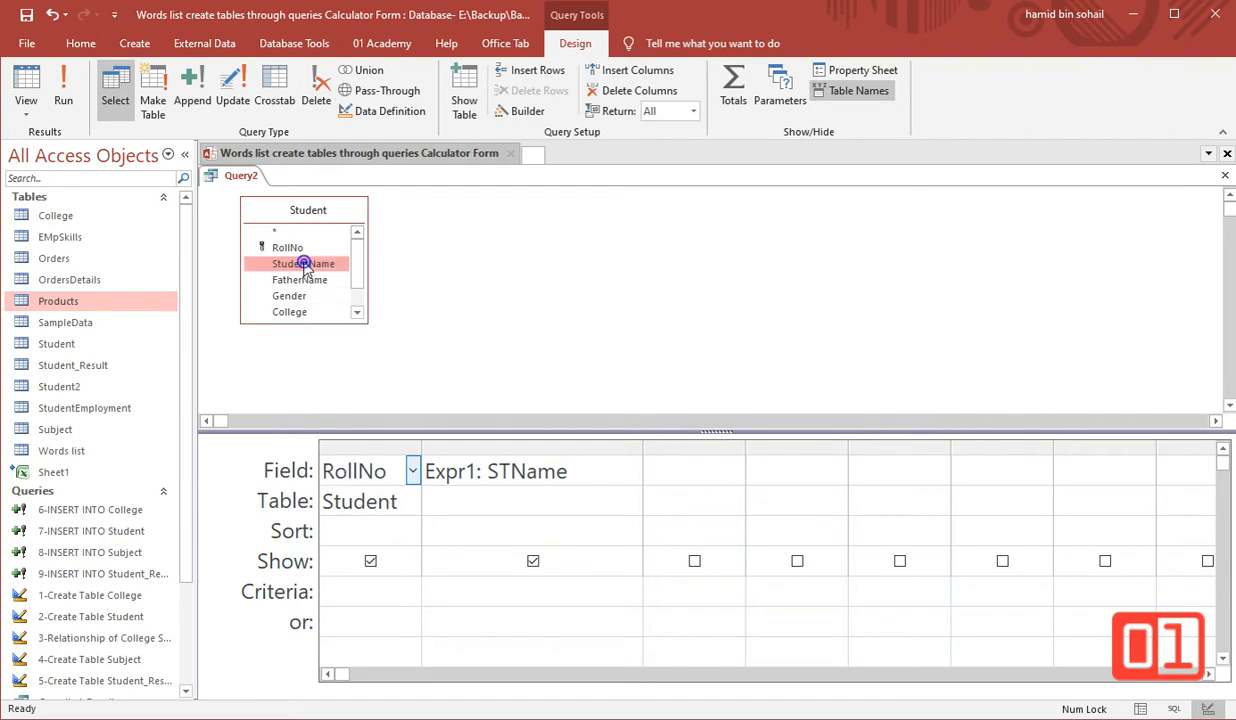
double_click(305, 265)
click(528, 447)
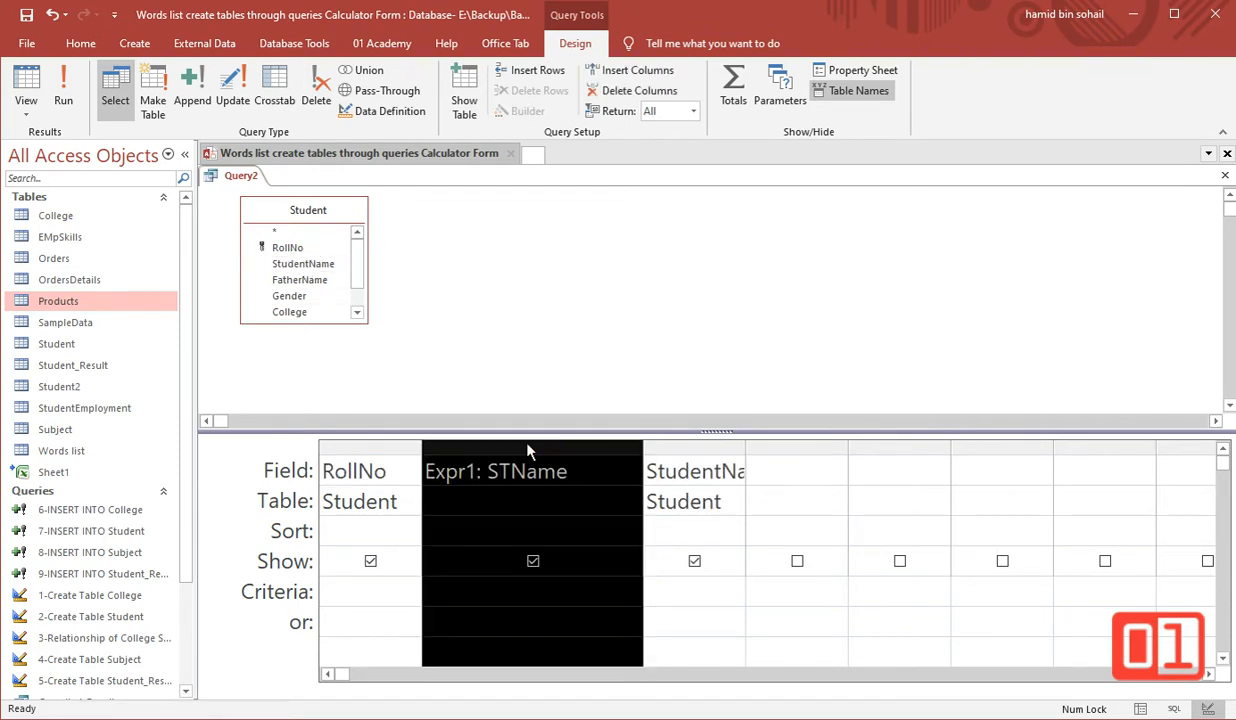
key(Delete)
click(27, 85)
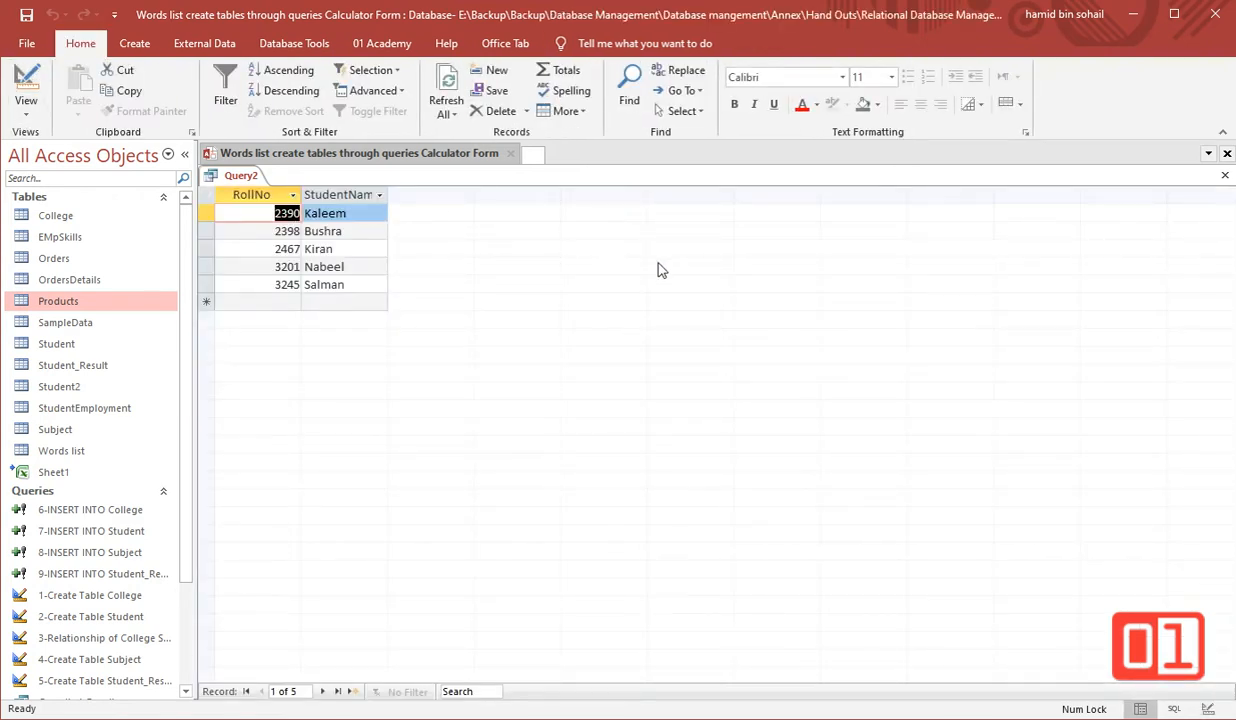
- Close the current query without saving and create a new query design based on the StudentEmployment table
click(1225, 180)
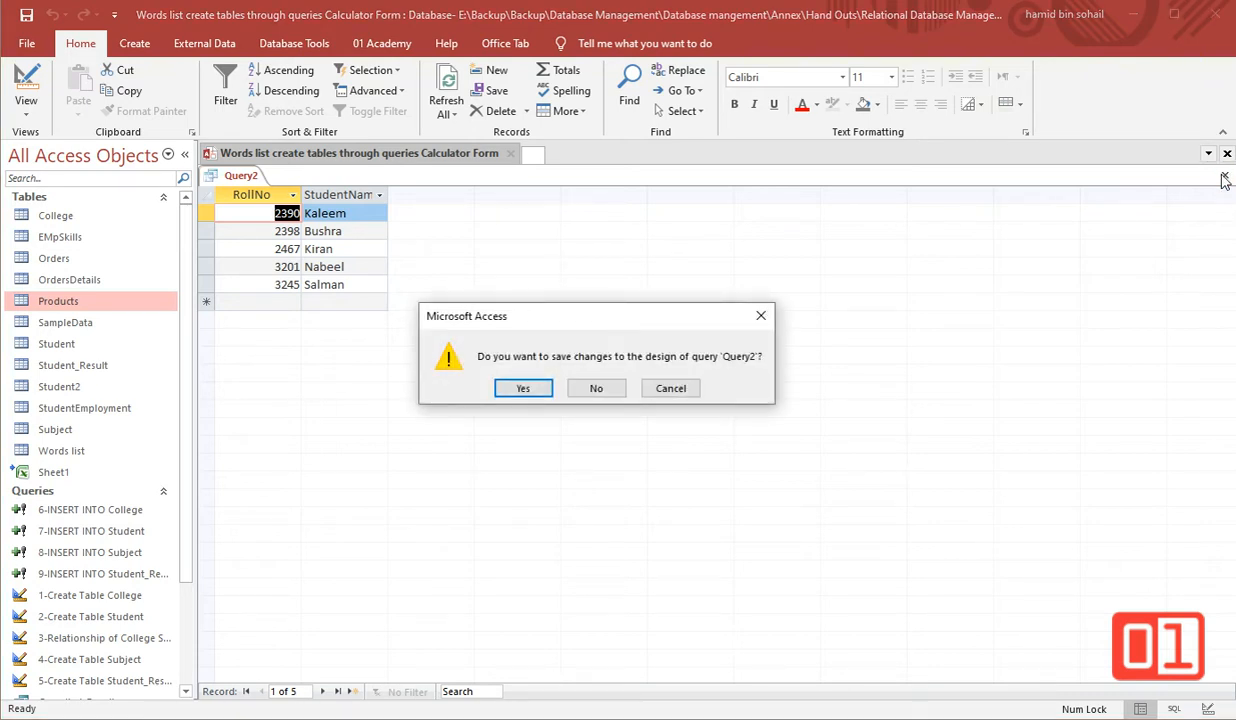
key(Return)
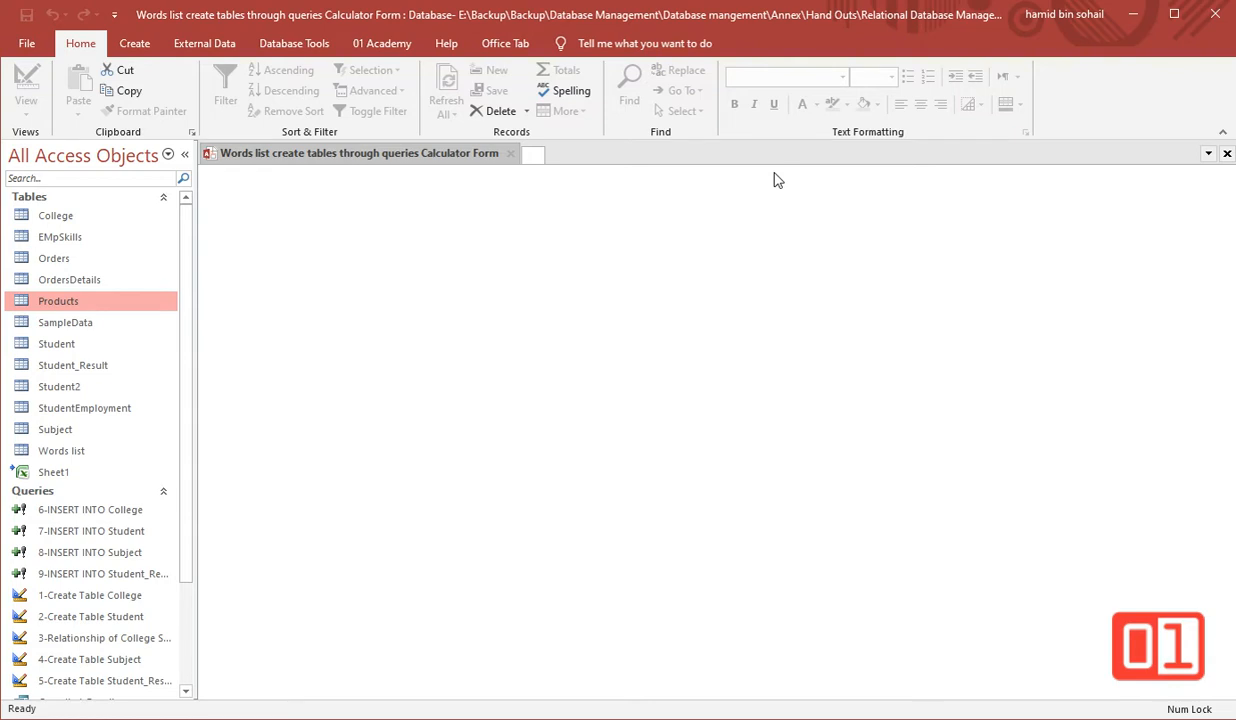
click(134, 43)
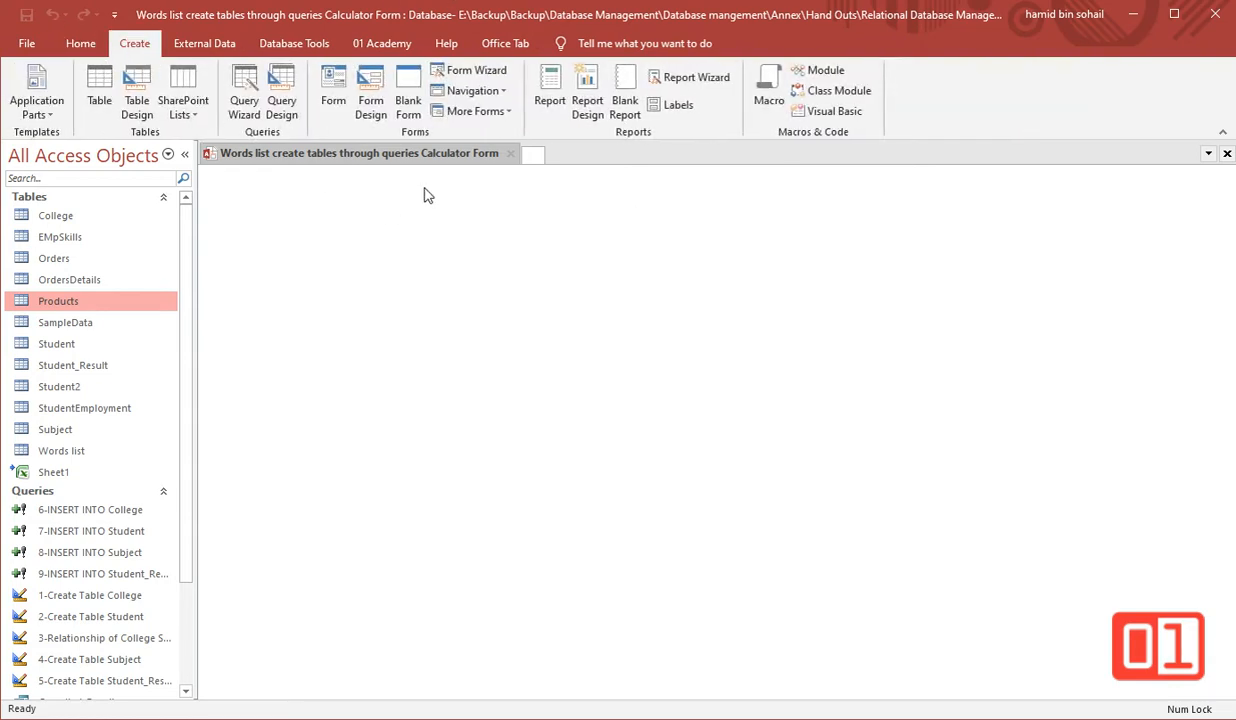
click(281, 104)
drag(540, 336, 414, 187)
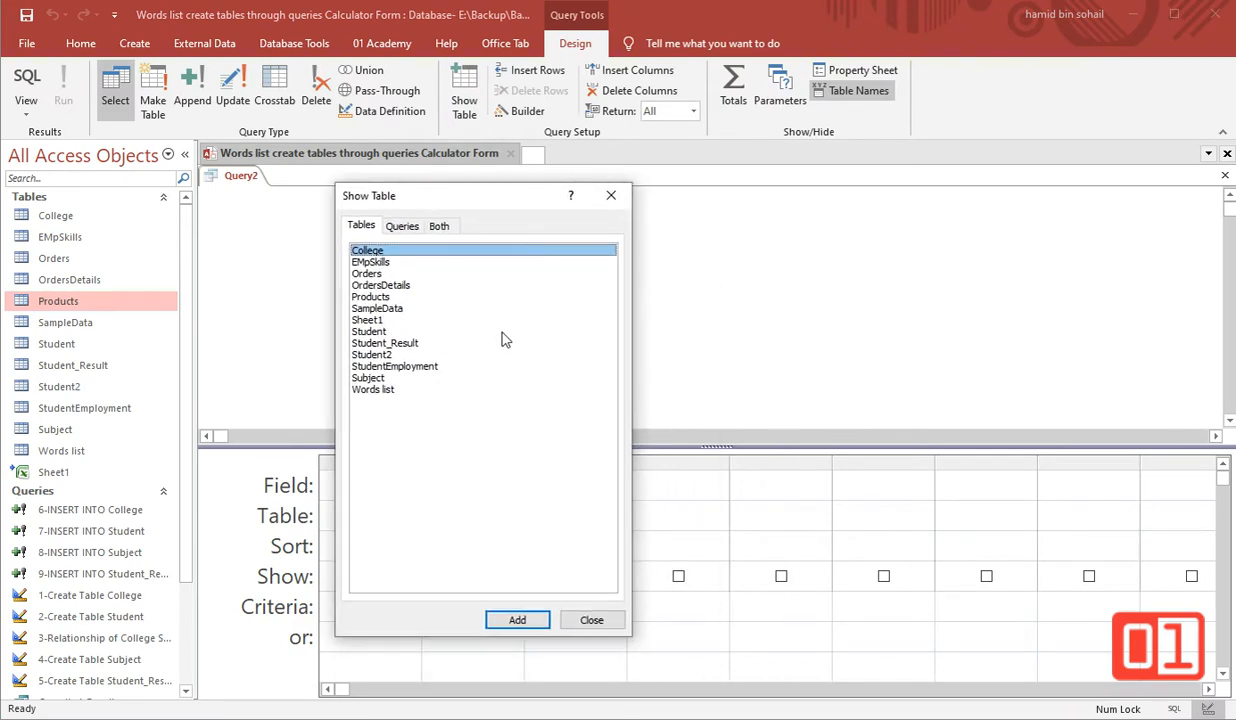
double_click(392, 366)
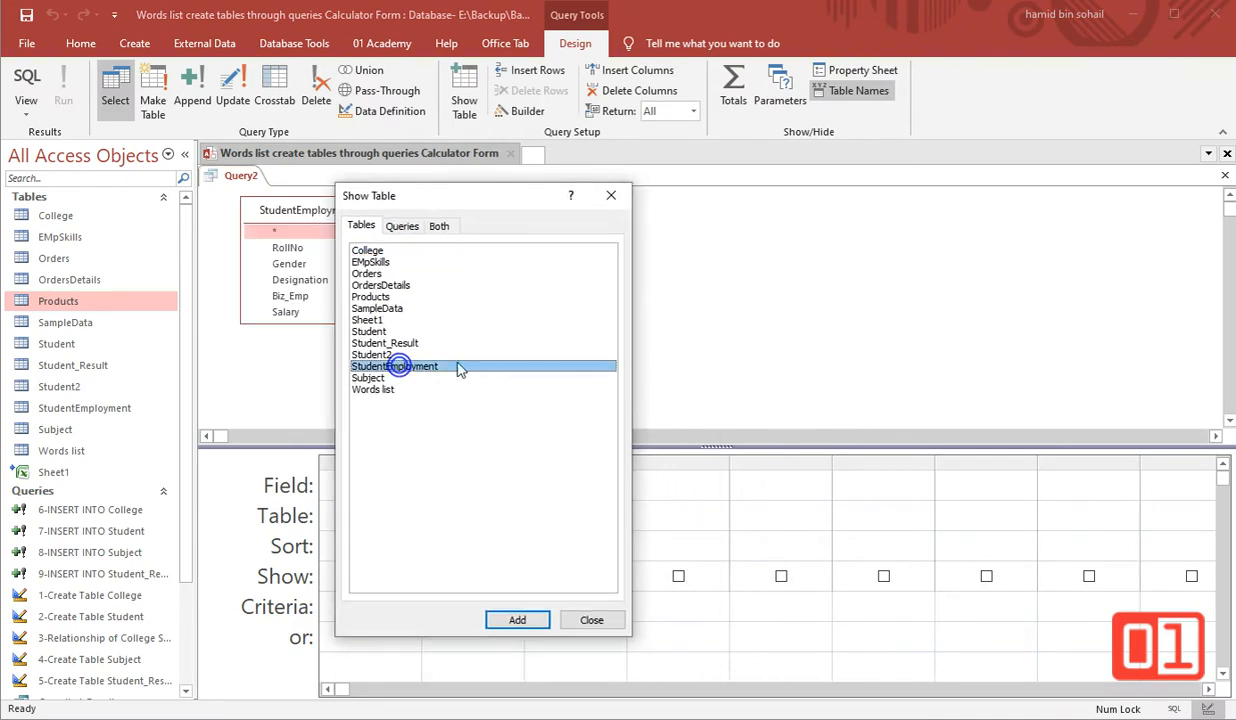
click(609, 197)
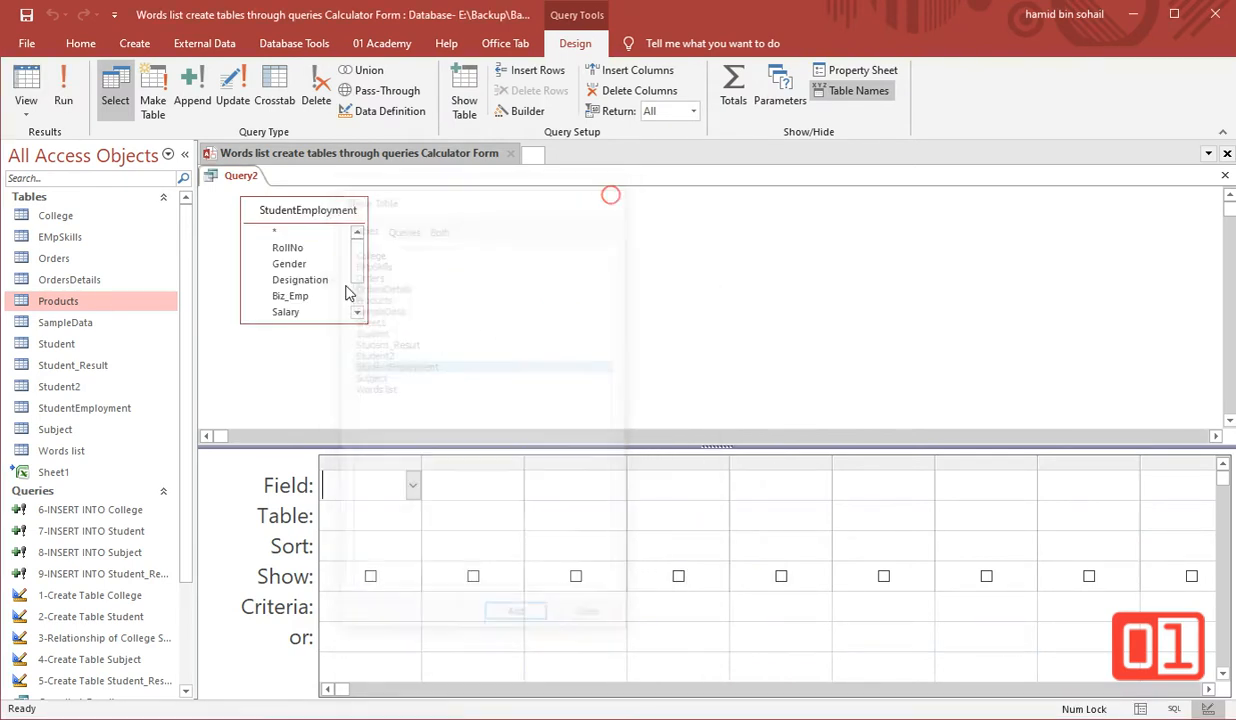
- Add the RollNo, Gender, Designation, Salary, JobAddress and EmploymentDate fields to the query and view its records
double_click(290, 248)
double_click(292, 264)
click(305, 281)
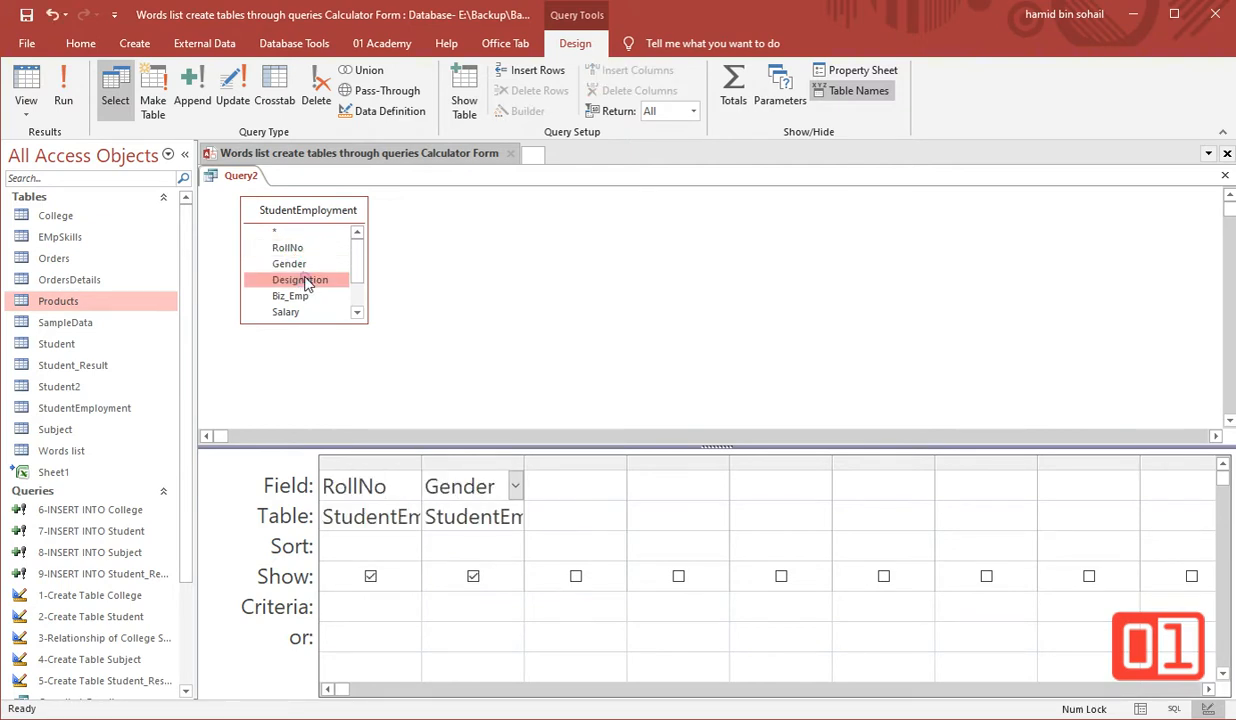
double_click(305, 281)
drag(358, 250, 360, 300)
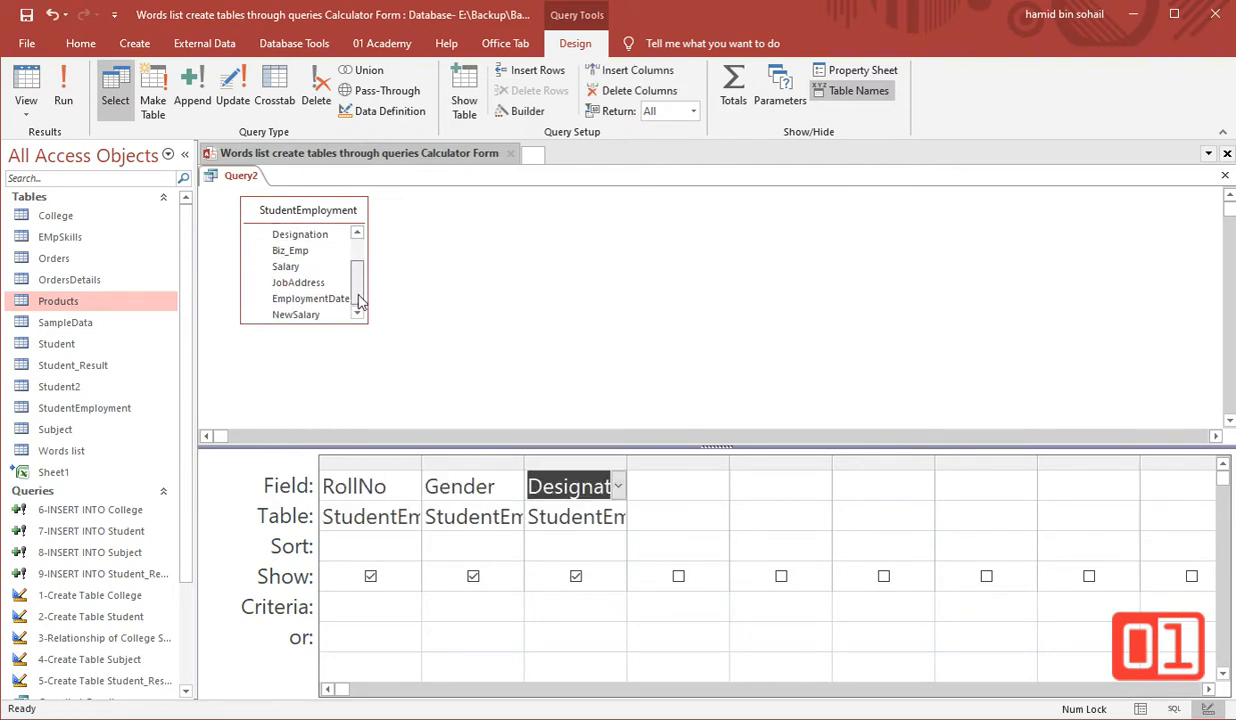
double_click(283, 266)
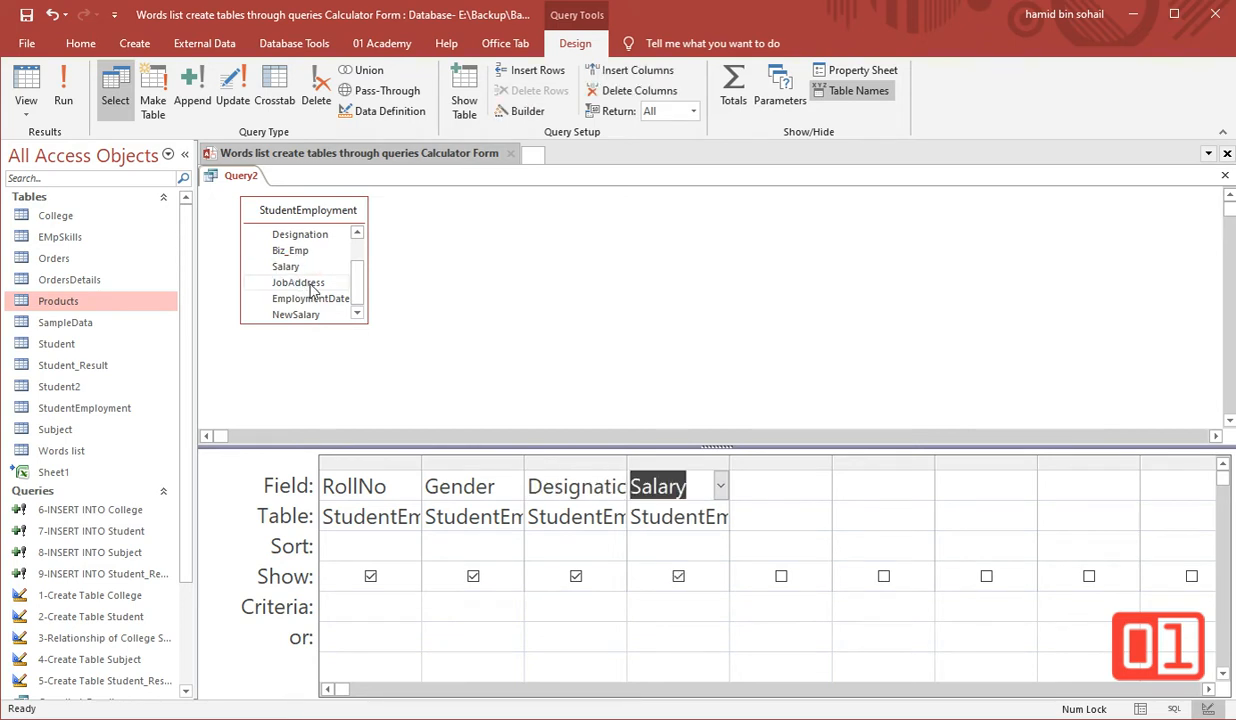
double_click(311, 284)
click(313, 299)
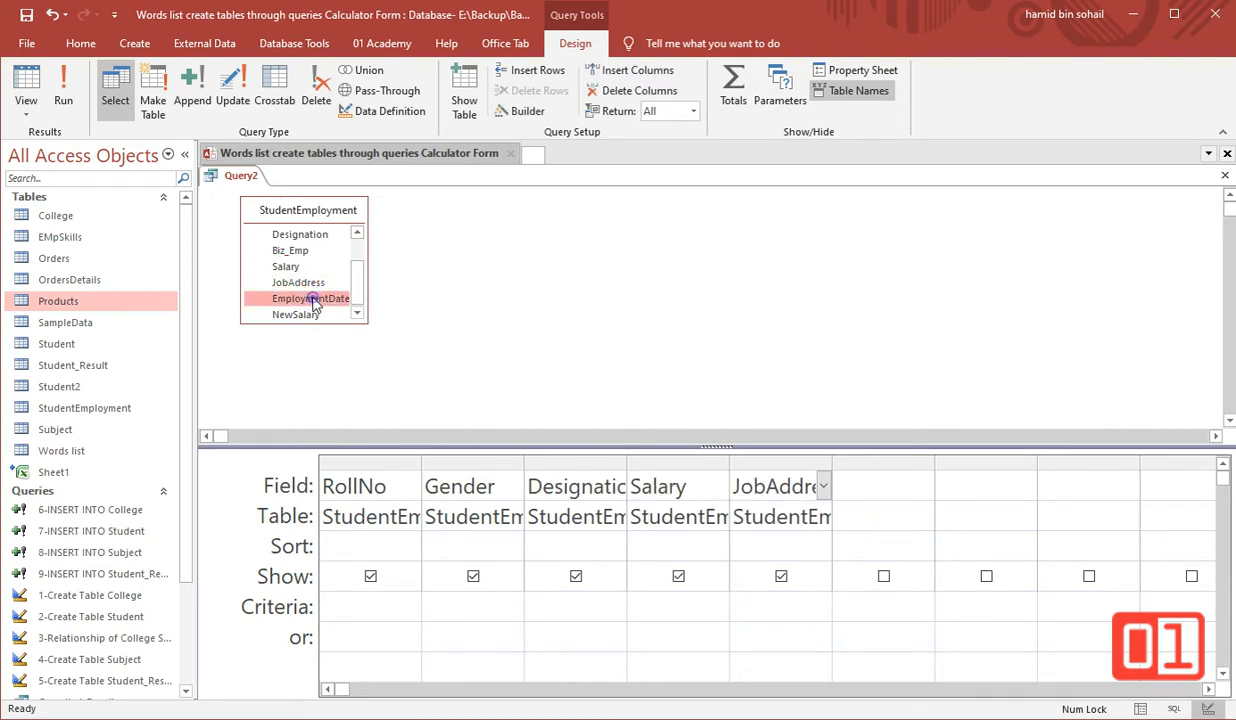
double_click(311, 299)
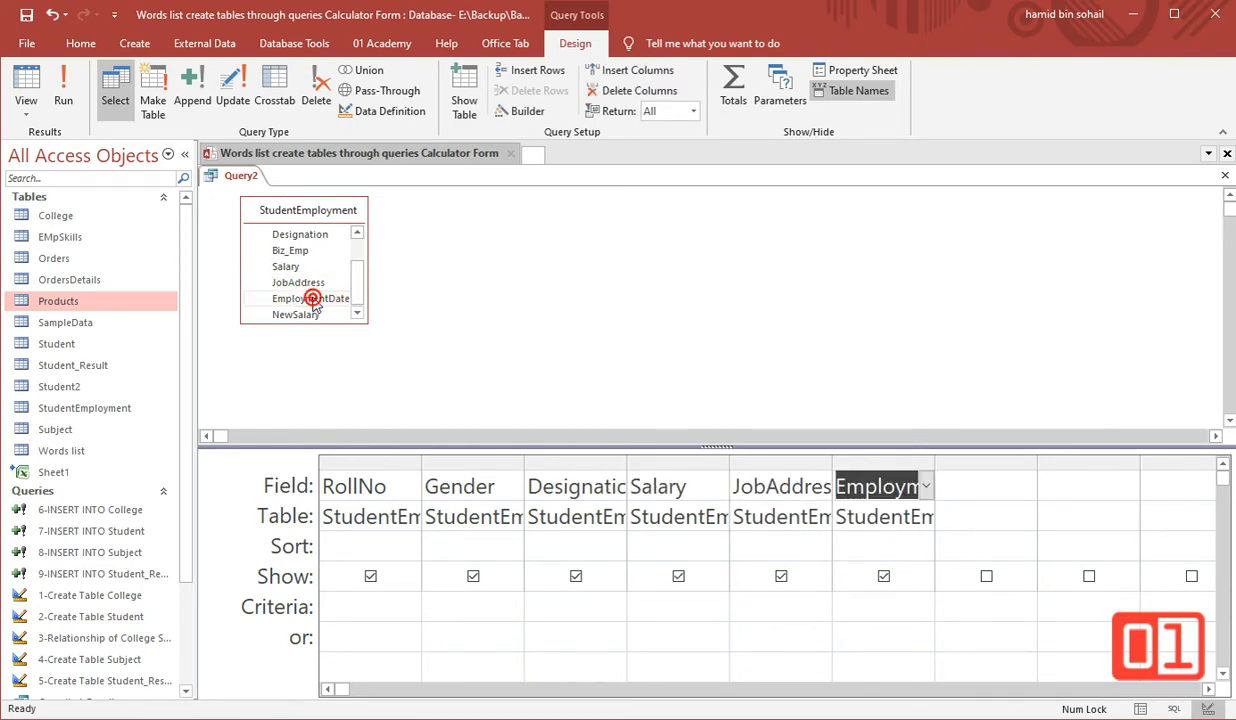
click(27, 85)
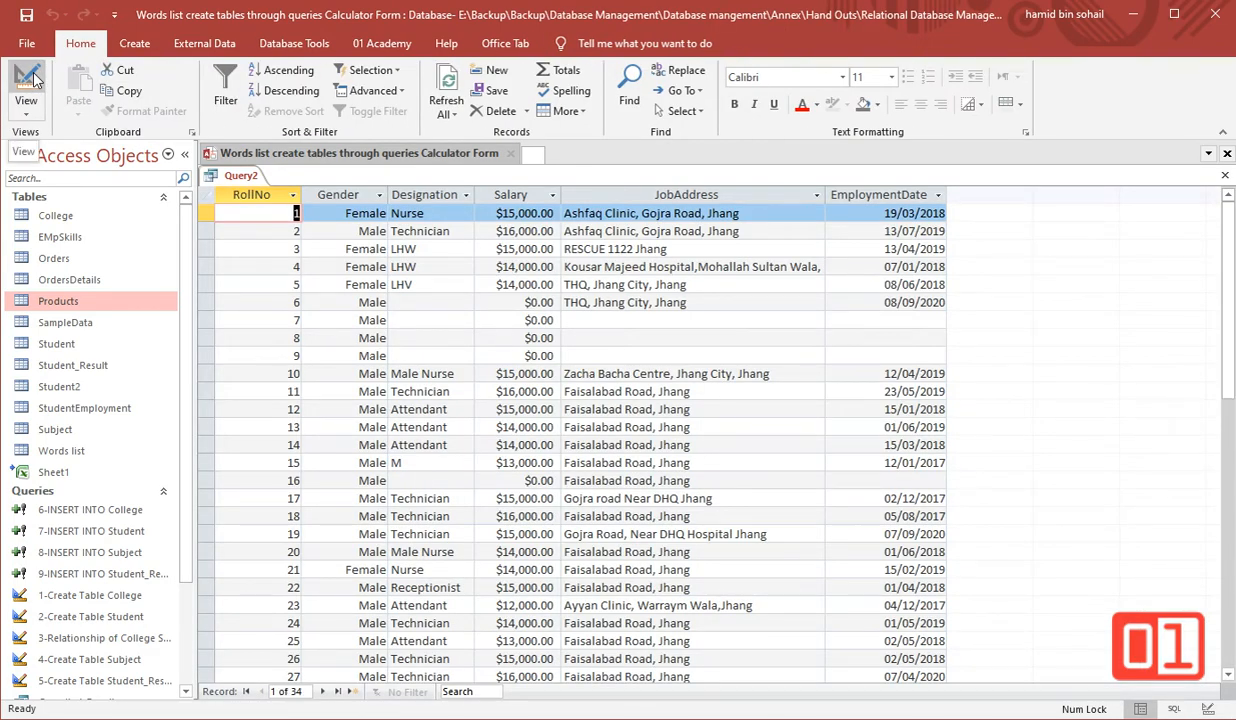
- Set the RollNo criteria to 6 in the query design and run the query
click(28, 82)
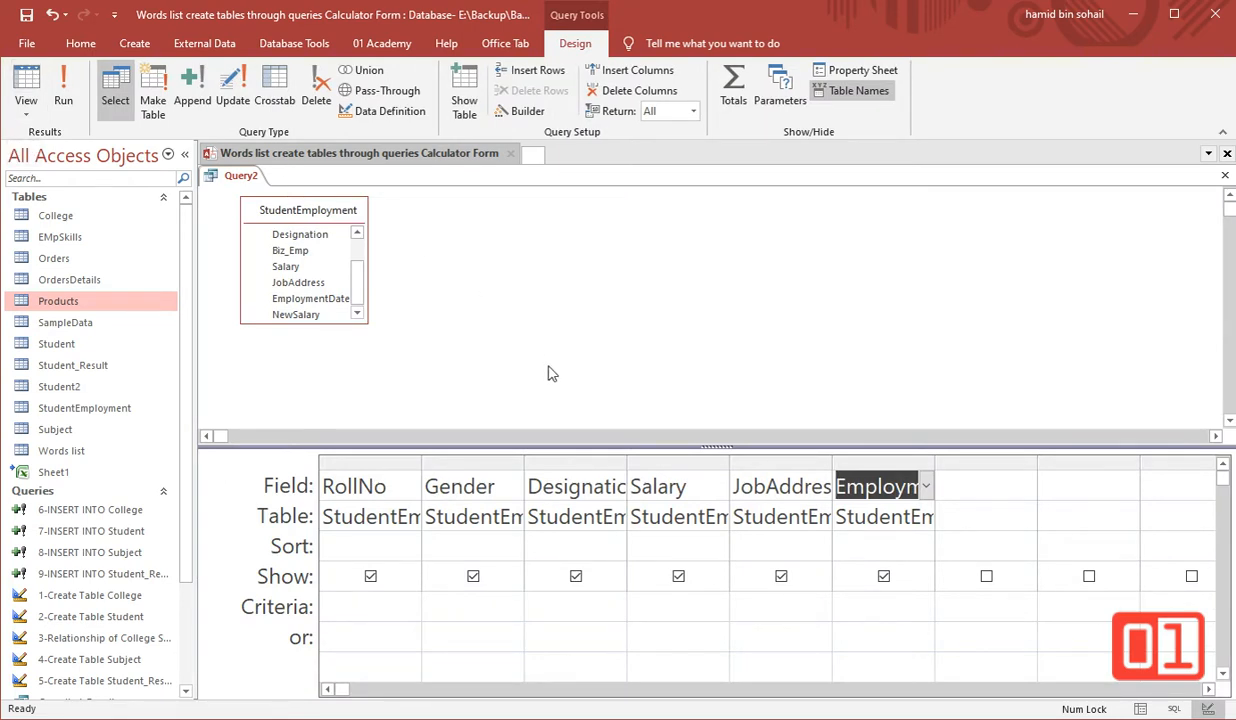
click(364, 604)
text(6)
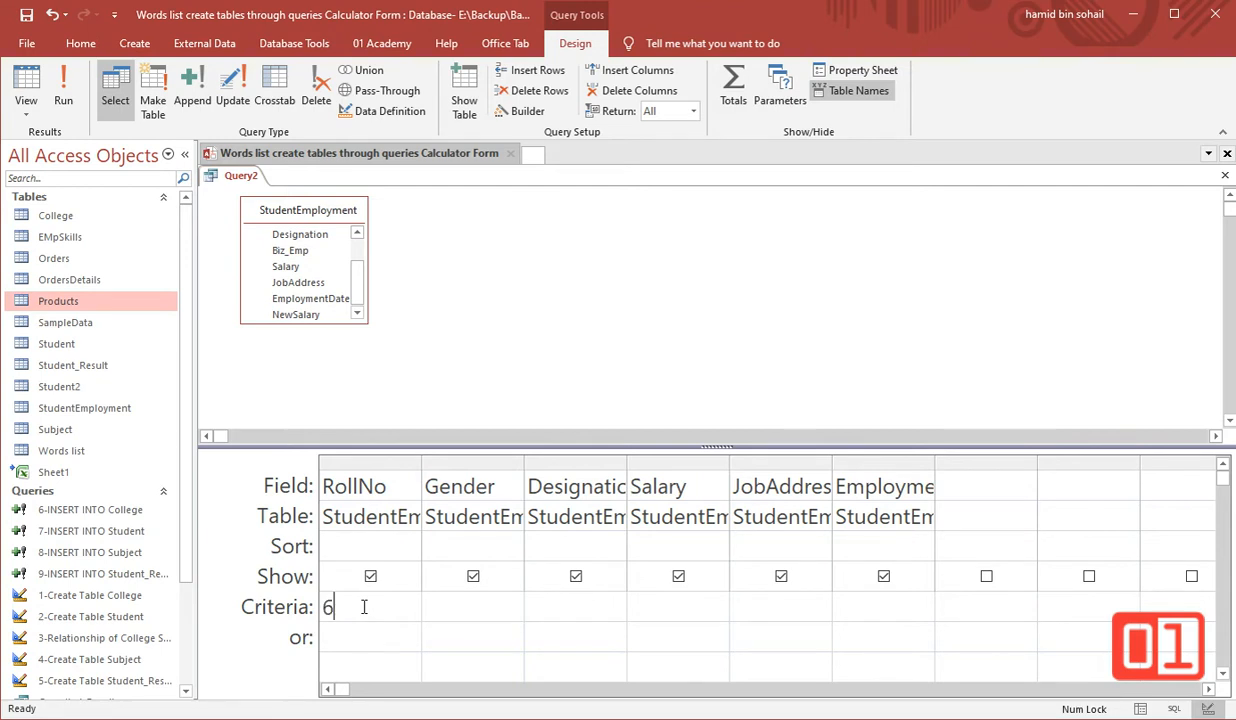
click(68, 98)
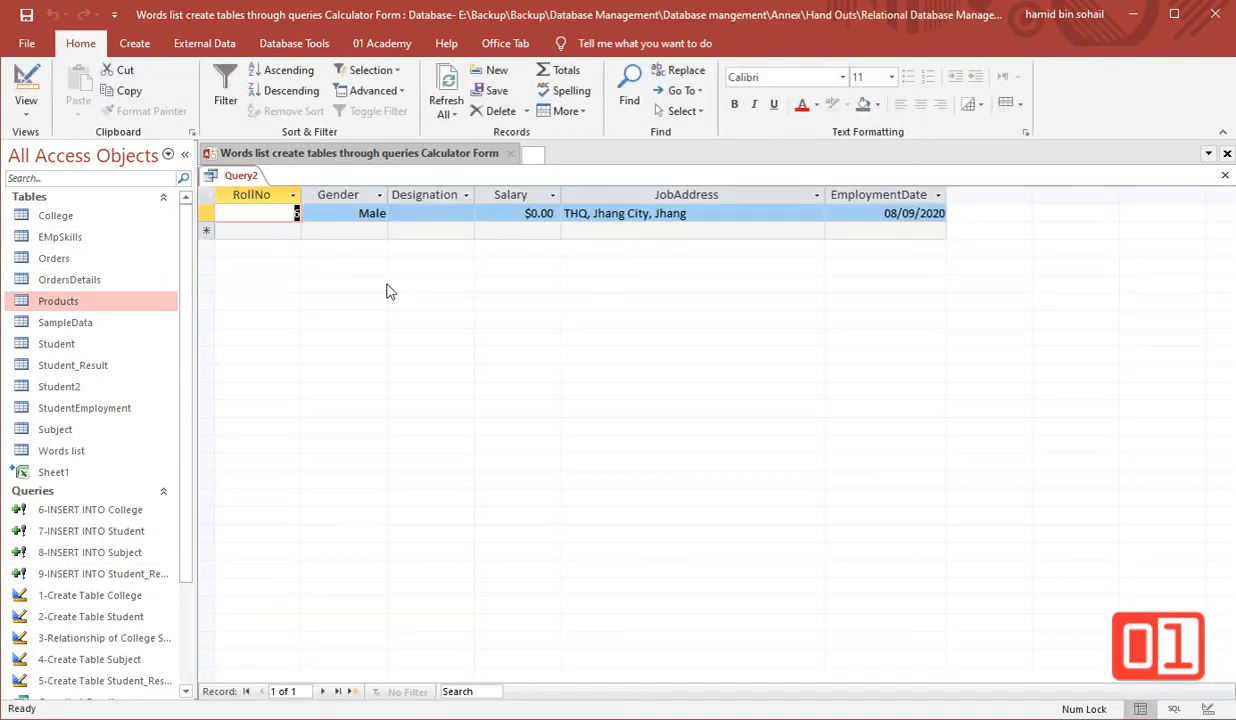
- Widen the RollNo column and replace its criteria with the parameter prompt [Please Provide Roll No]
click(37, 81)
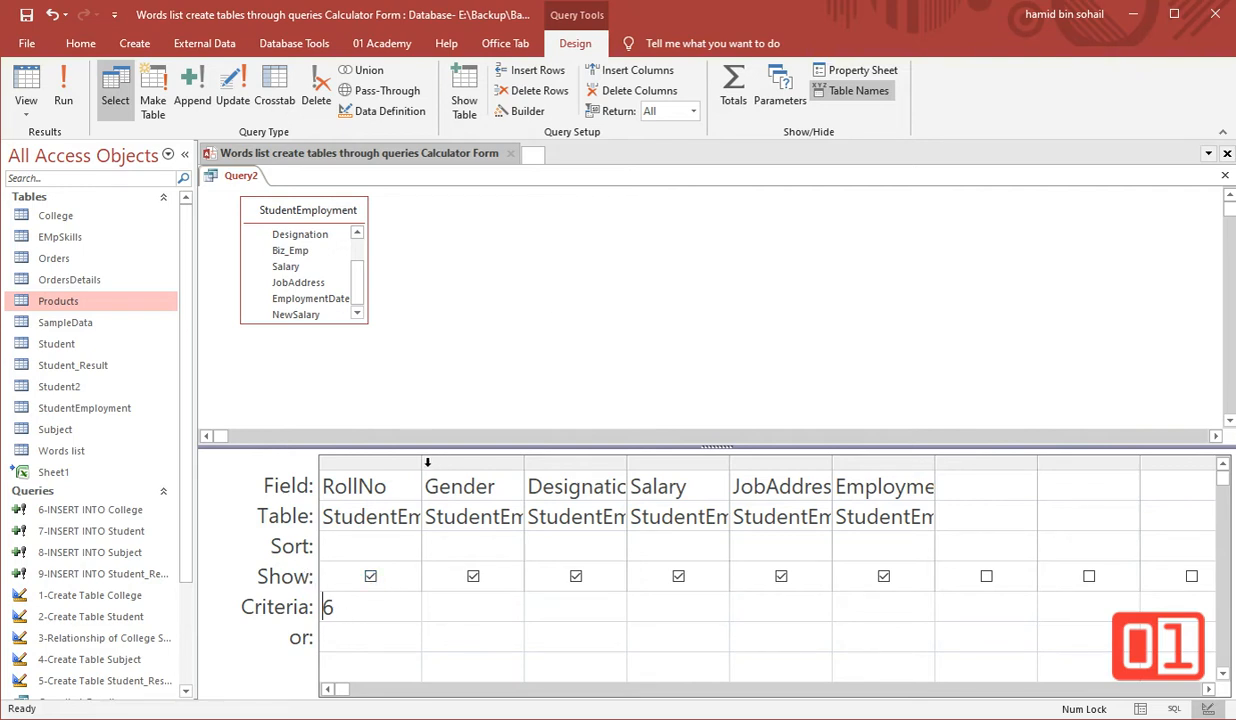
drag(420, 461, 505, 461)
click(357, 604)
drag(357, 604, 248, 607)
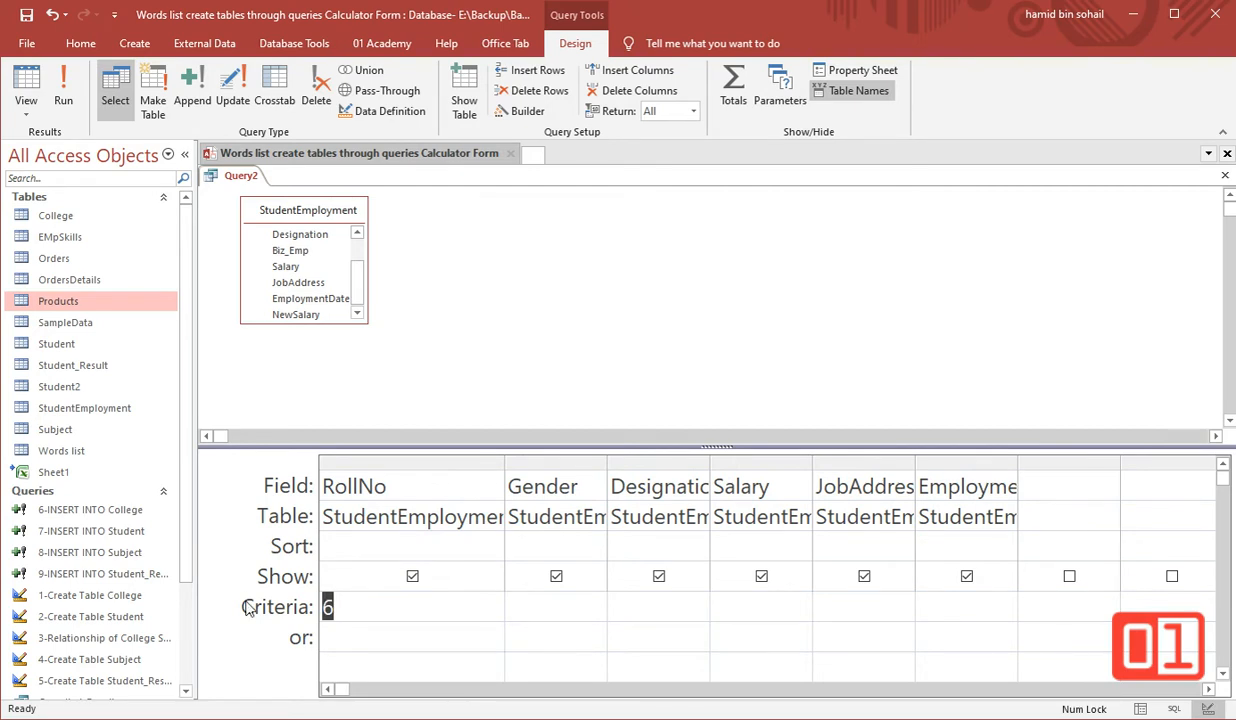
key(Delete)
text([Please )
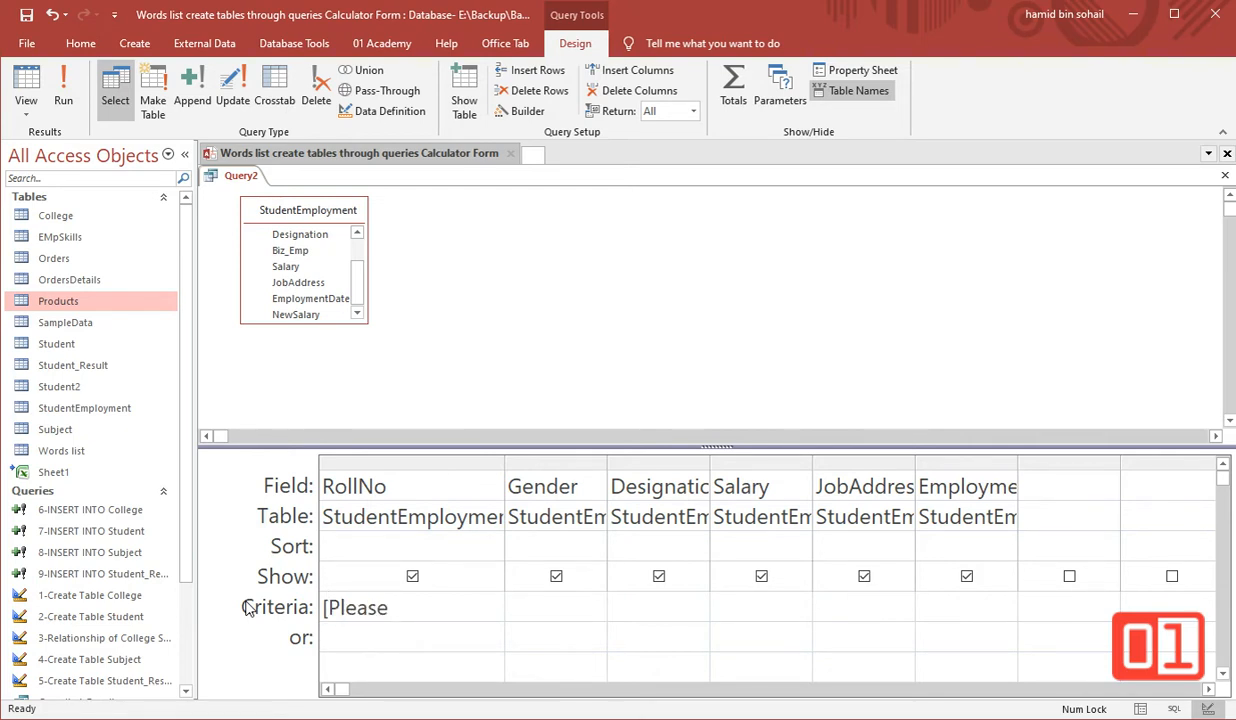
text(Provide Ro)
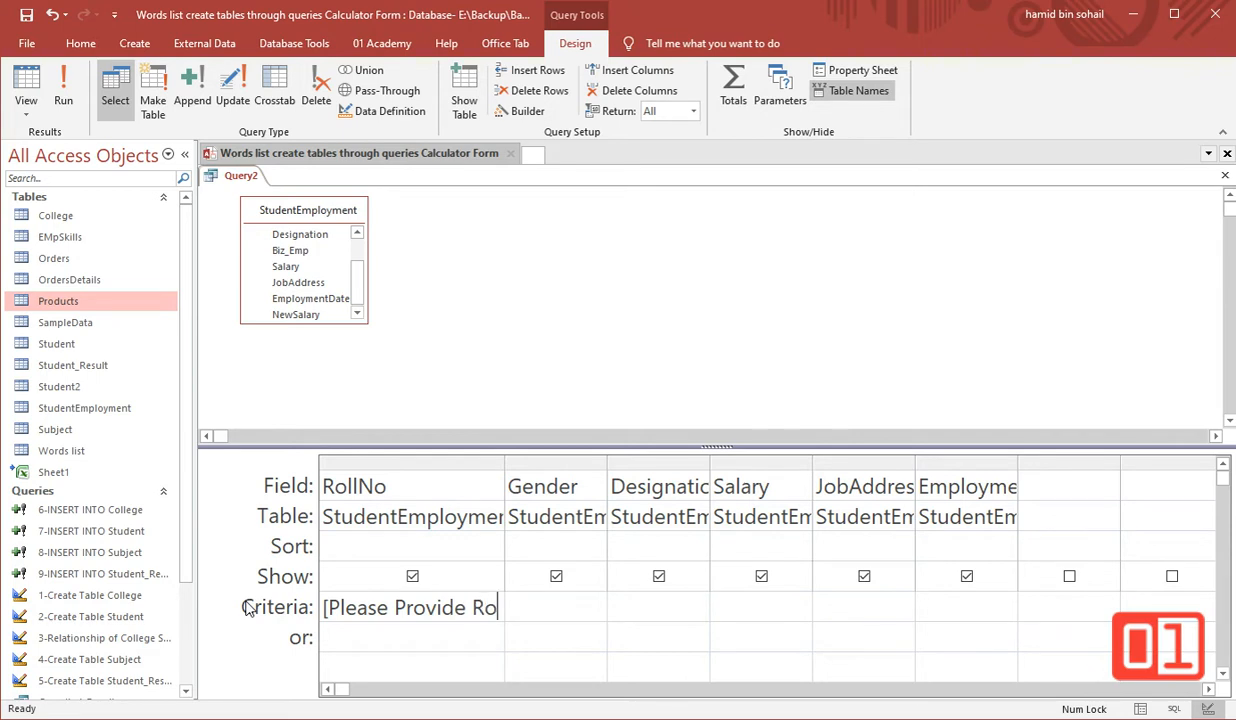
text(ll No)
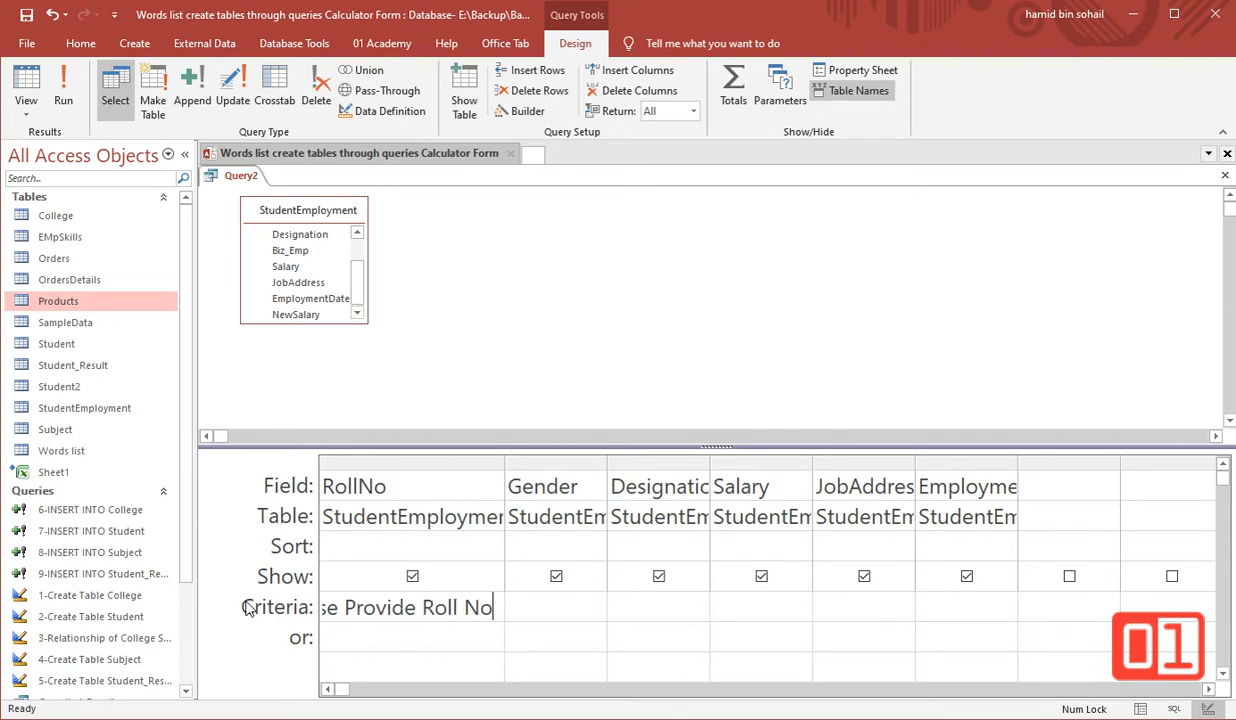
text(])
key(Home)
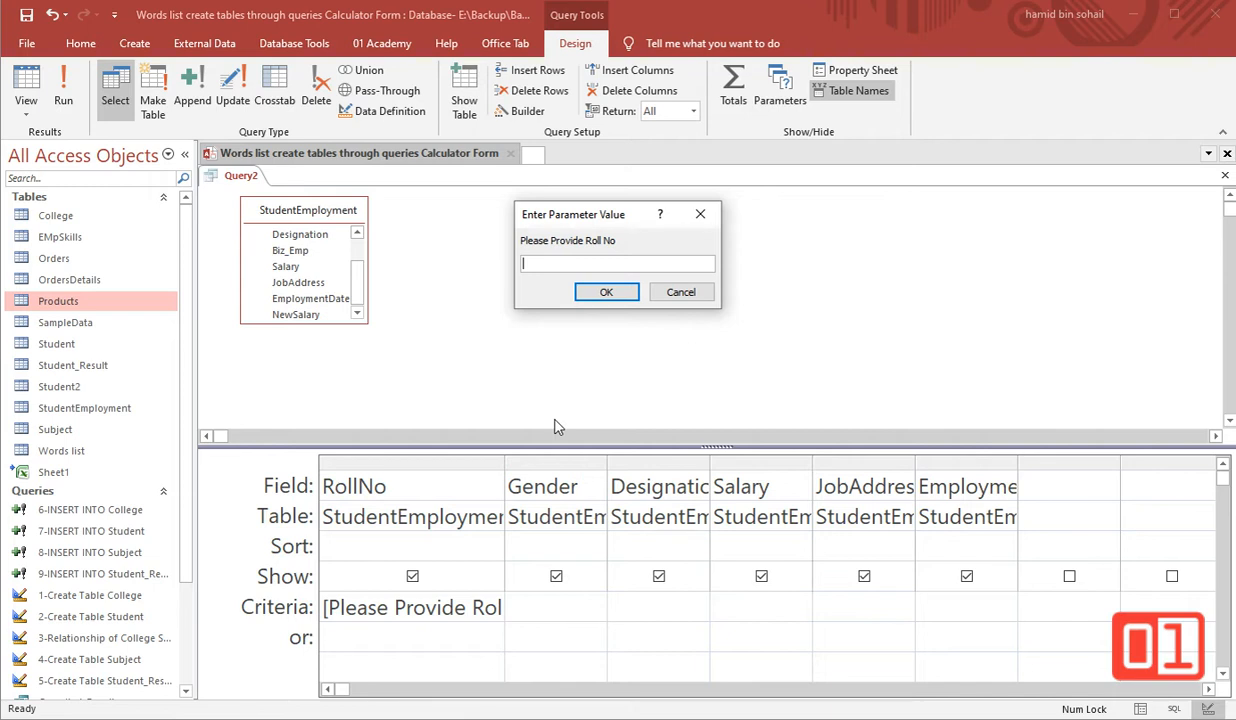
- Answer the query's prompt with roll number 8 and run the query again for roll number 9
text(8)
key(Return)
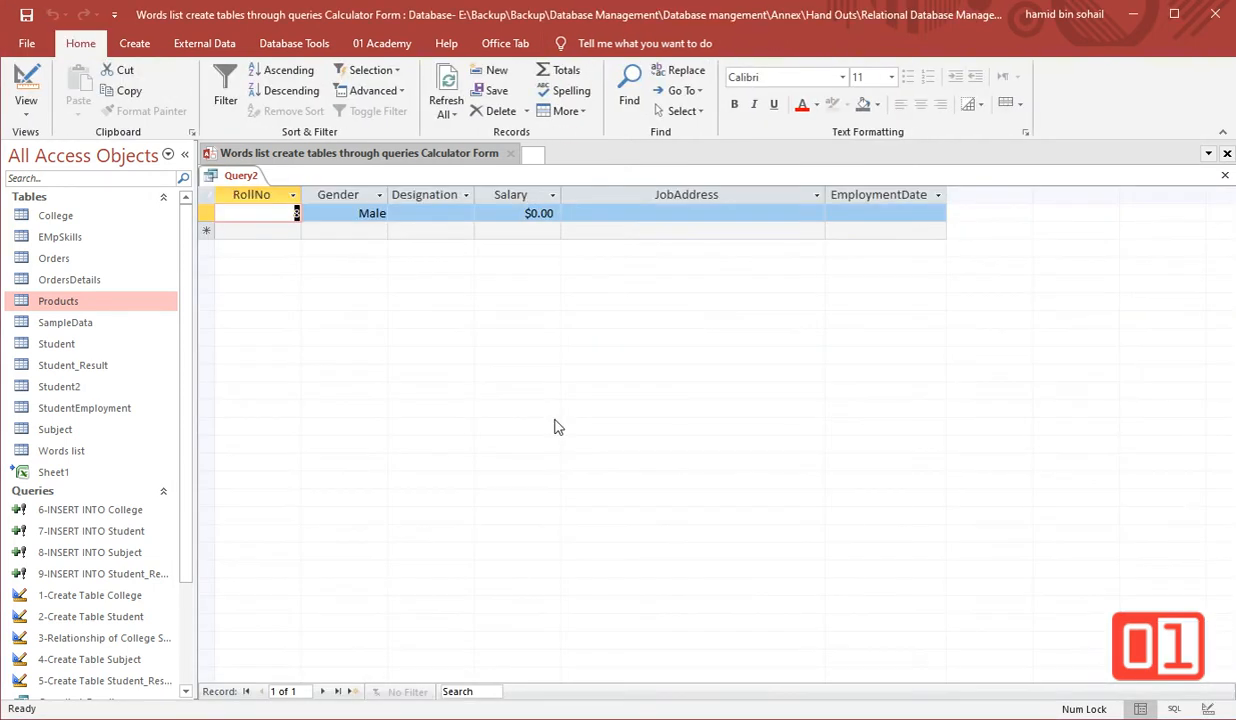
click(27, 82)
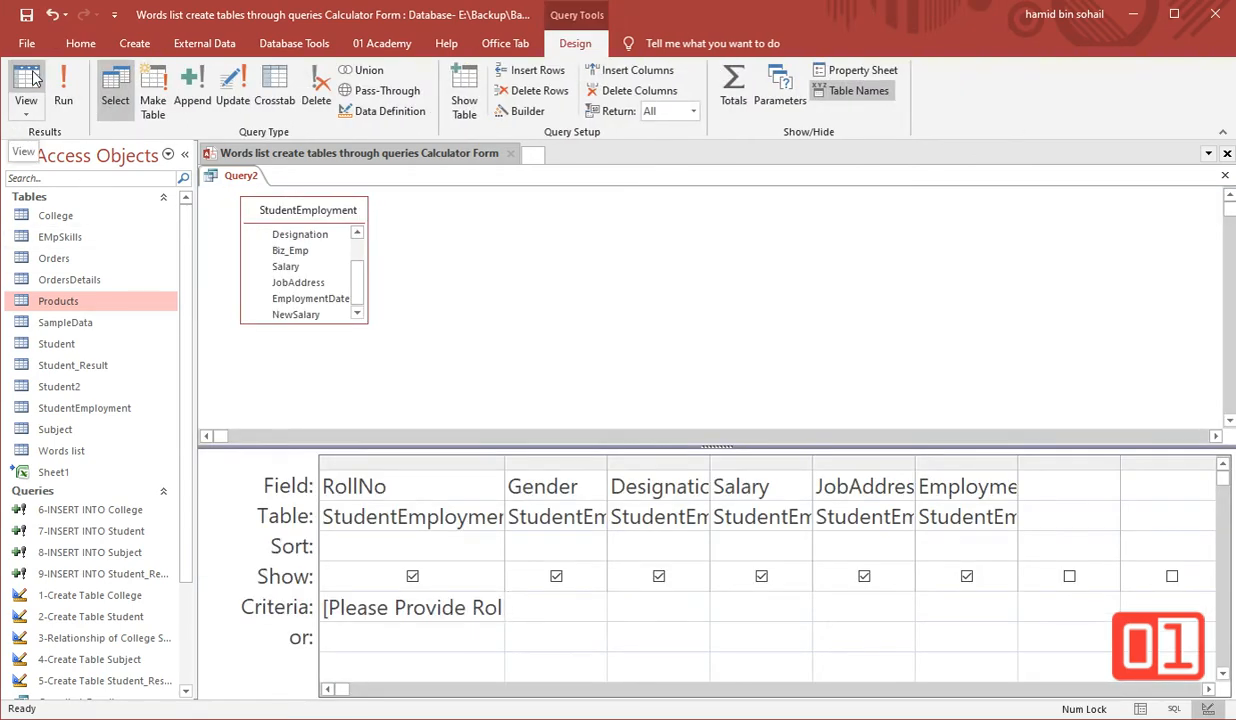
click(30, 82)
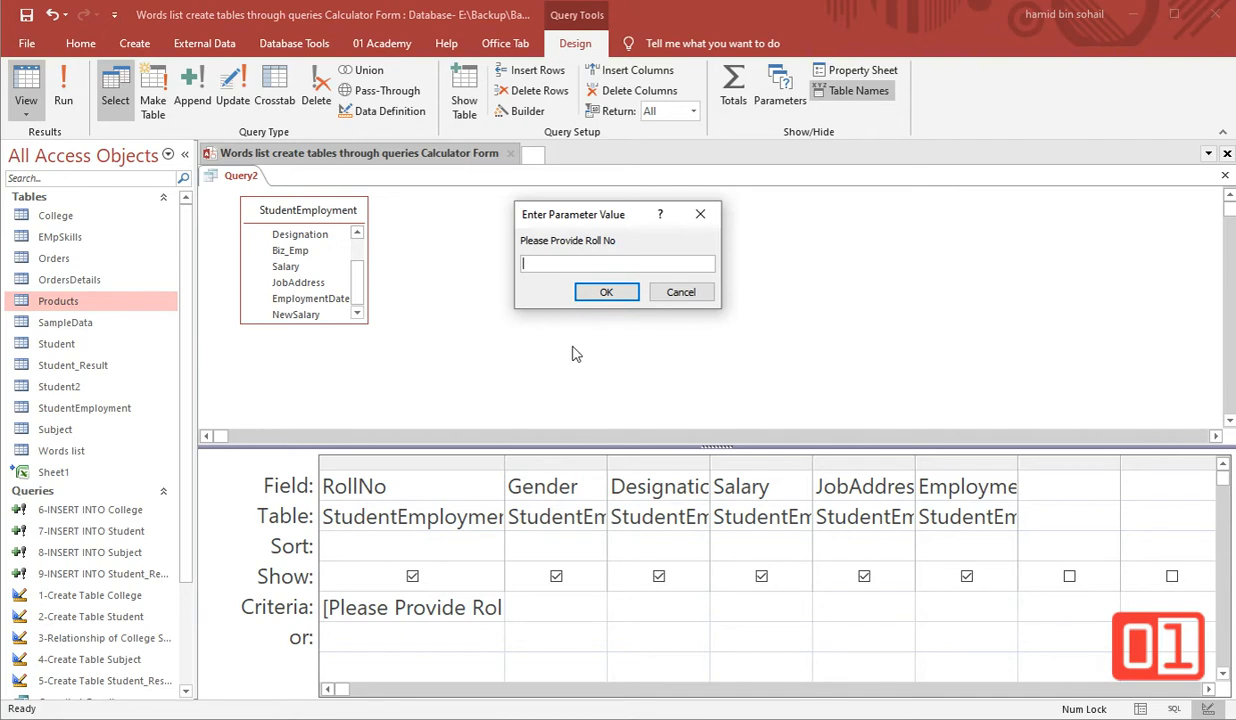
text(9)
key(Return)
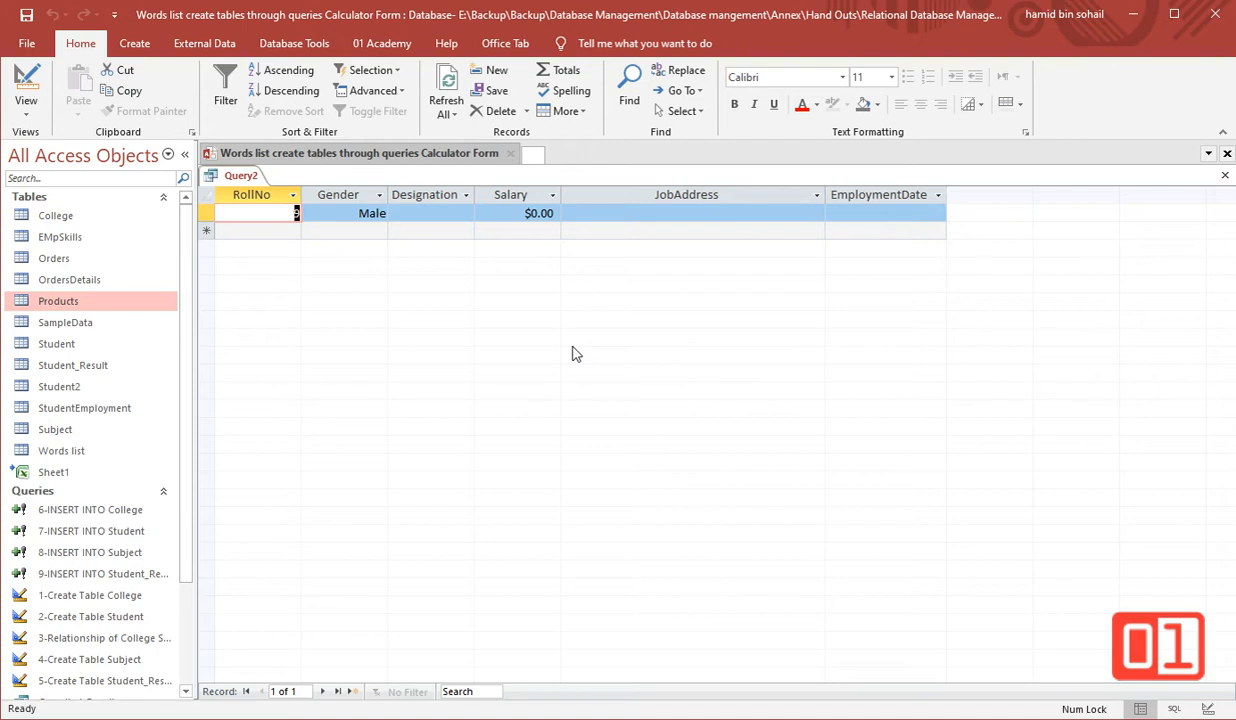
- Requery the open datasheet for roll number 2 and again for roll number 15
key(F5)
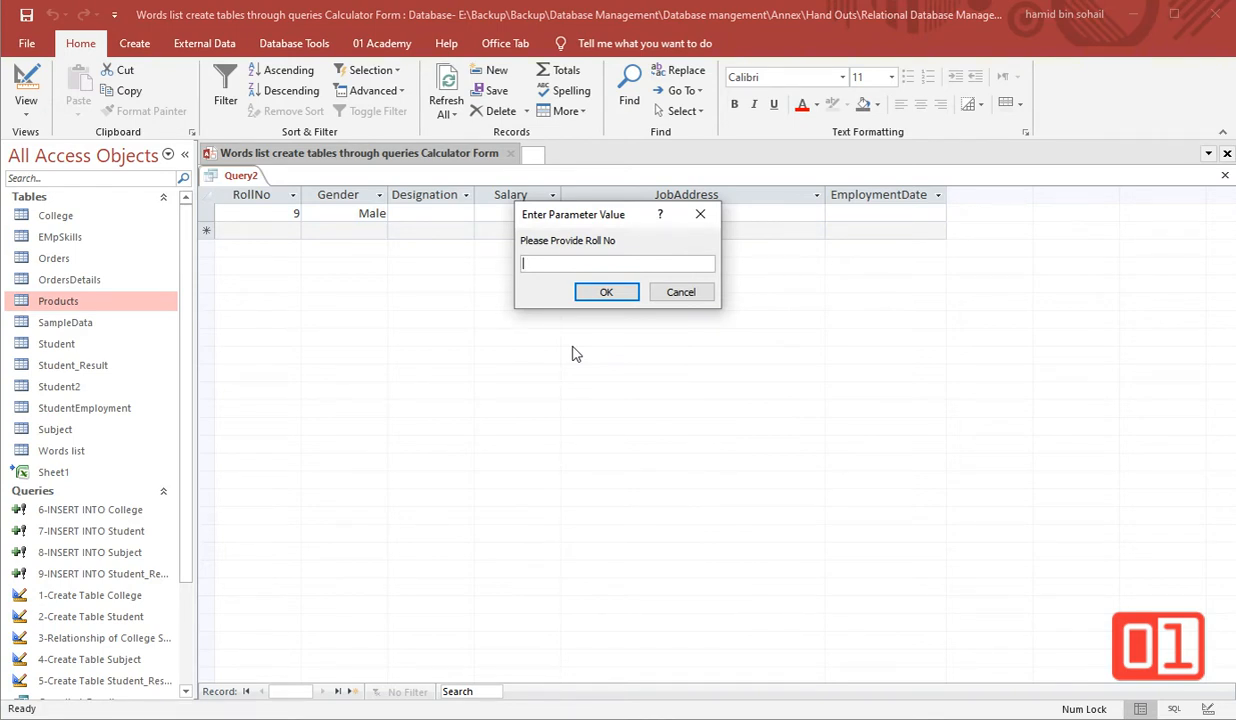
text(2)
key(Return)
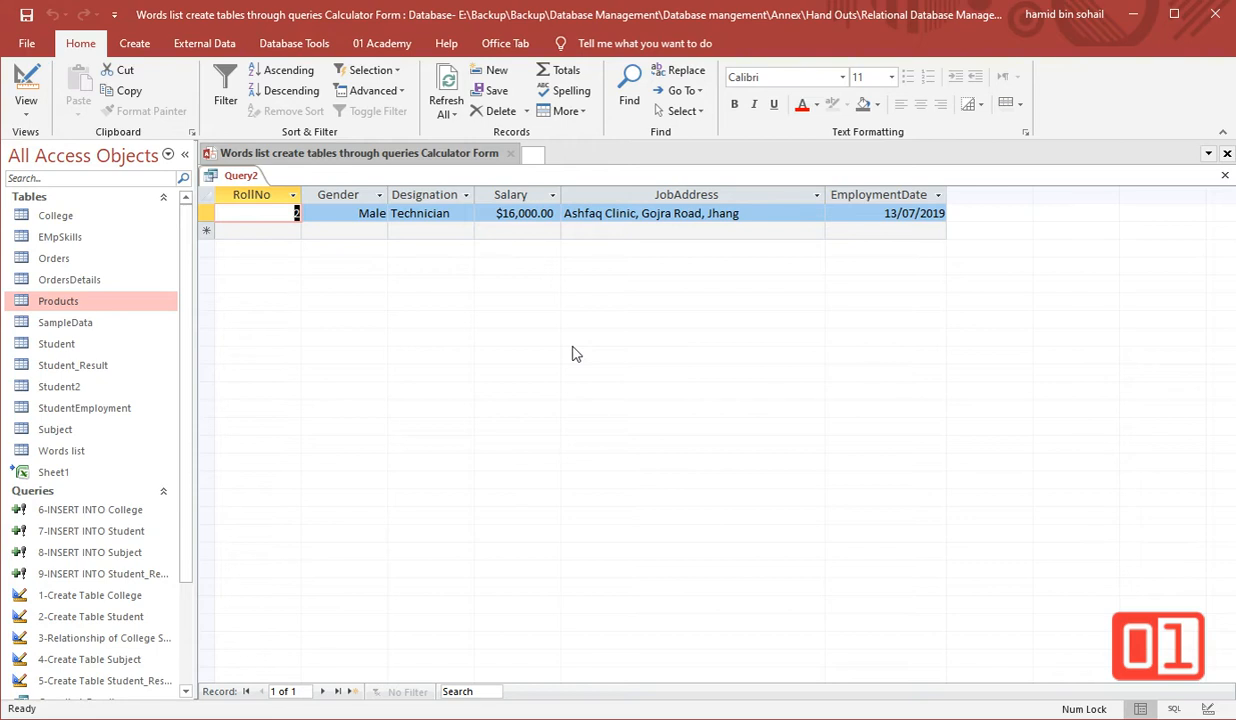
key(shift+F9)
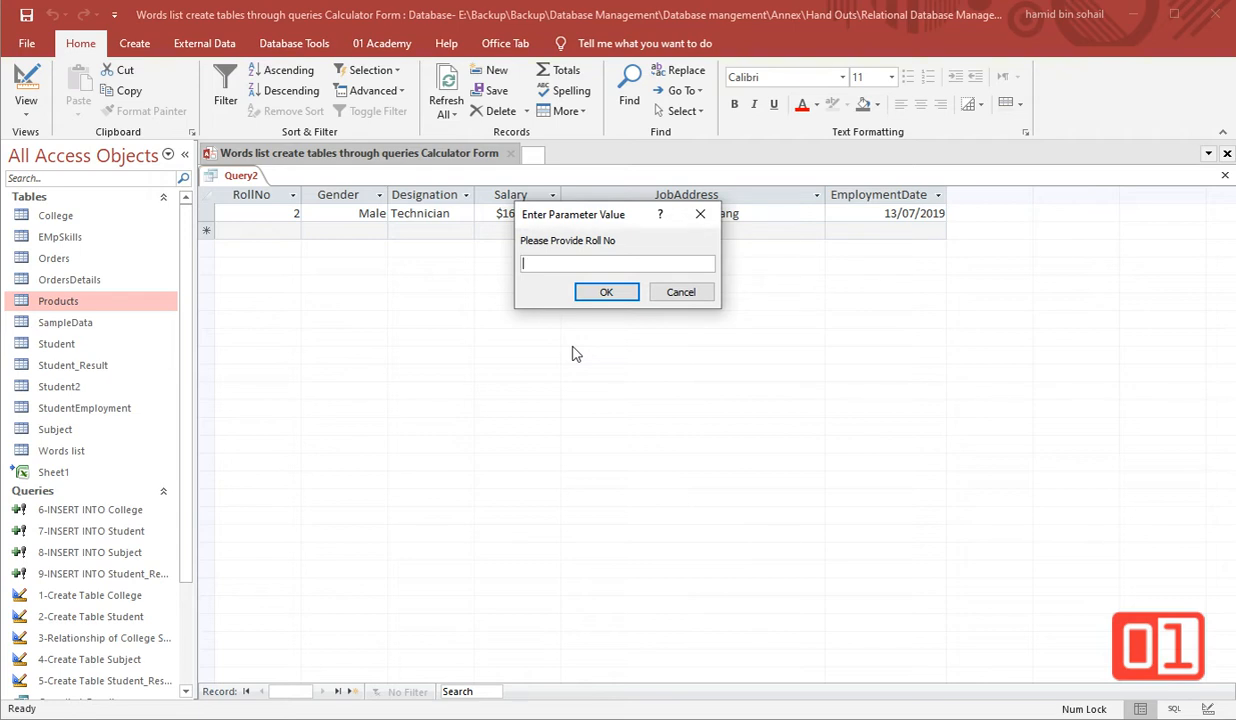
text(15)
key(Return)
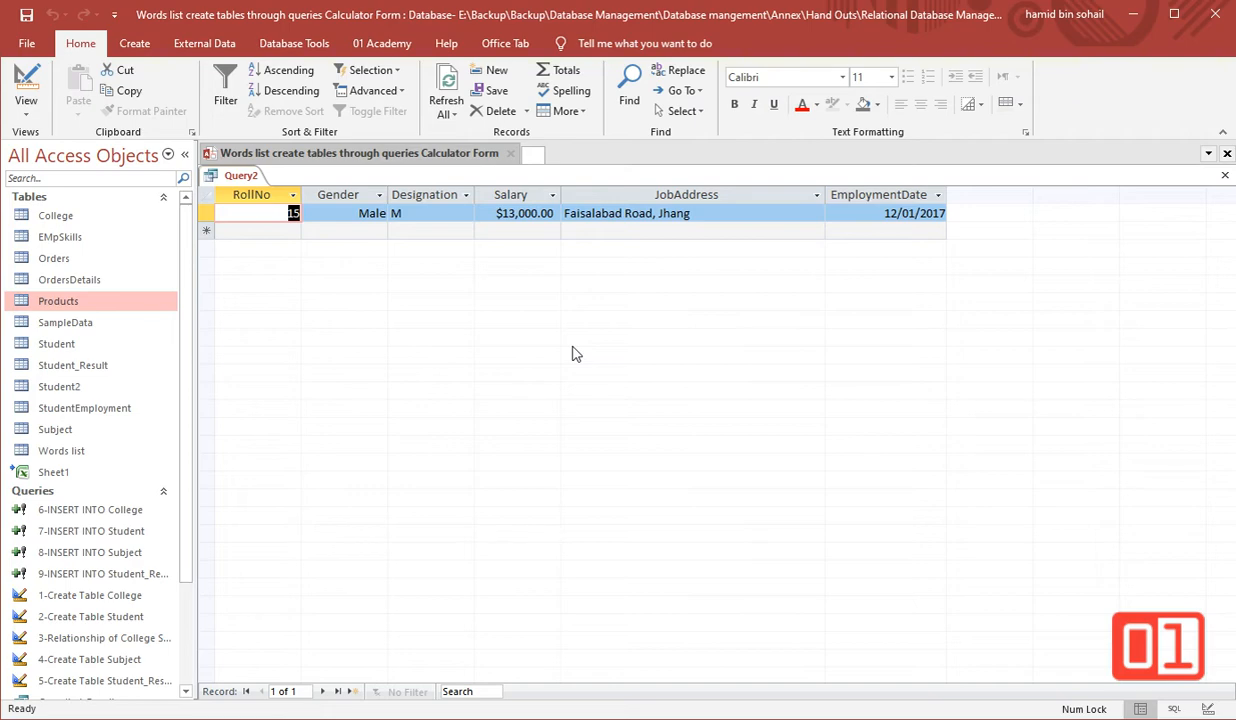
- Widen the RollNo column in the query design and shorten its criteria prompt to [Roll No]
click(30, 78)
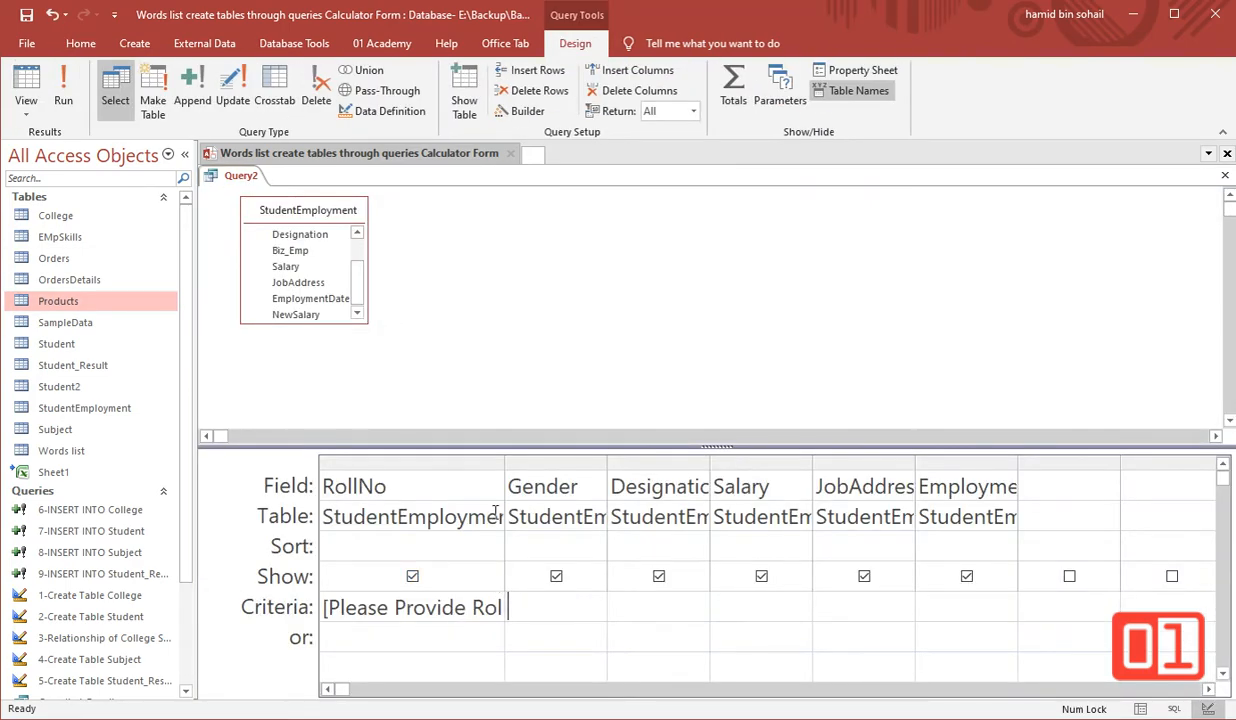
drag(505, 461, 576, 461)
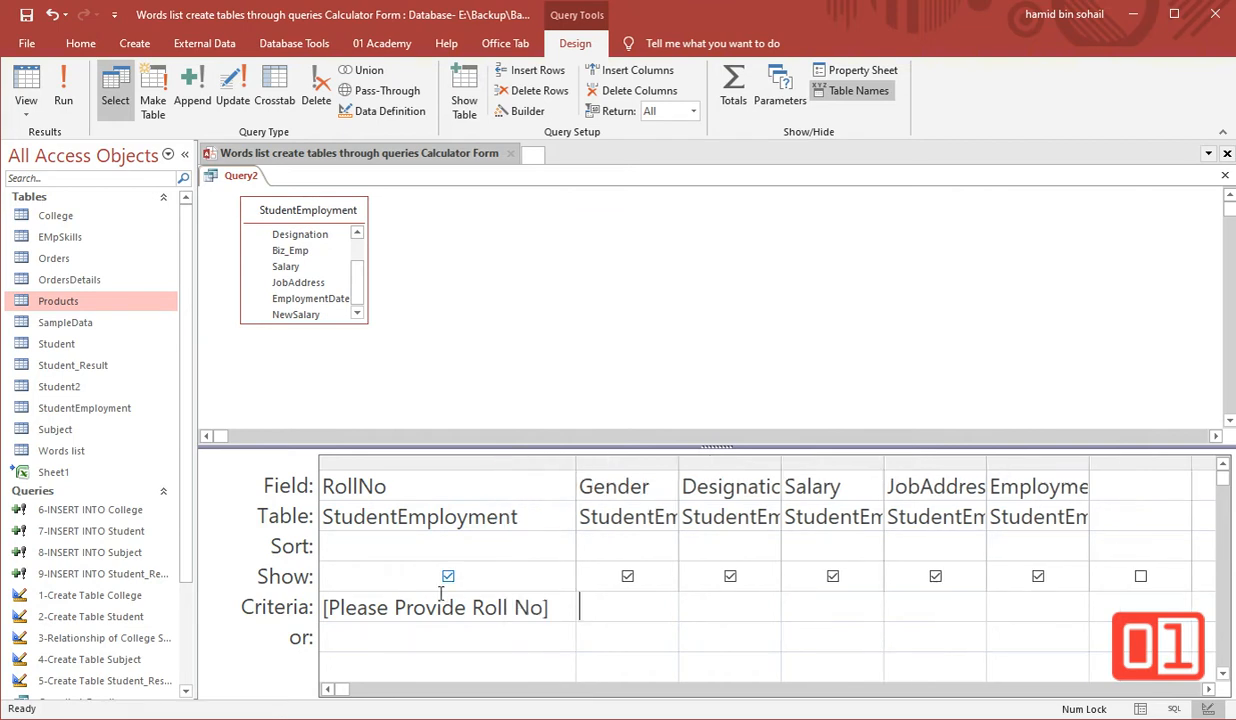
drag(470, 607, 322, 607)
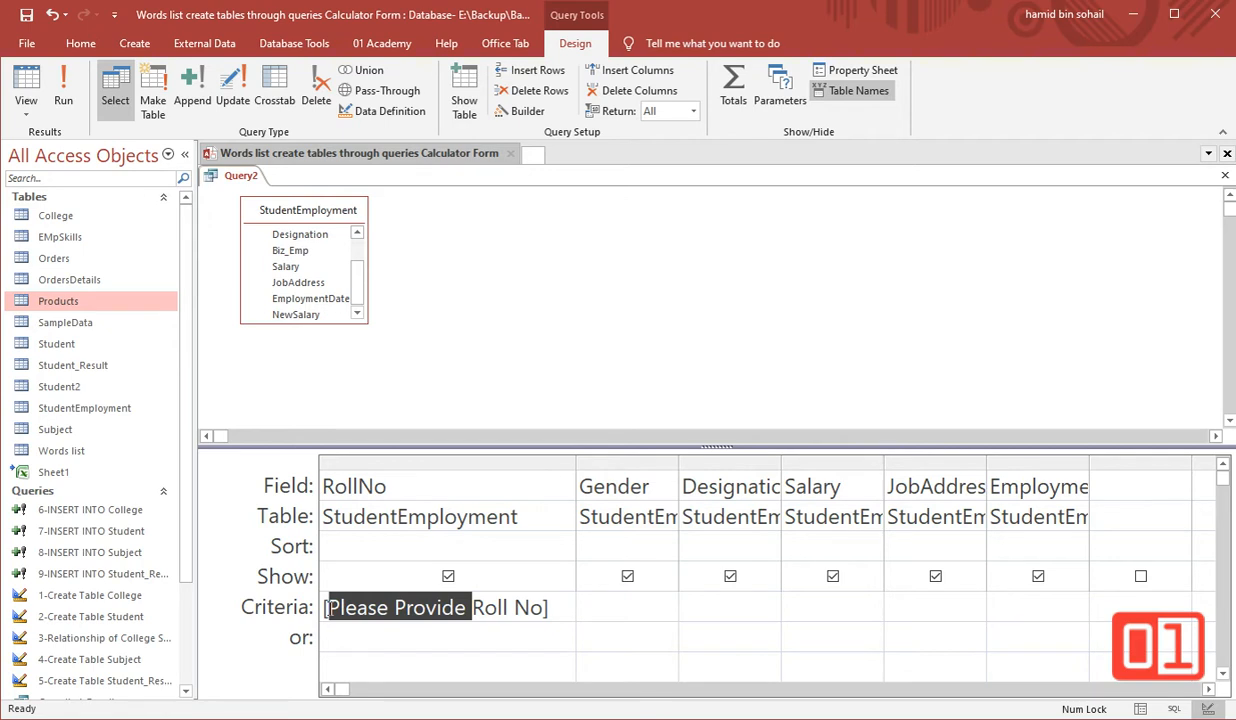
key(Delete)
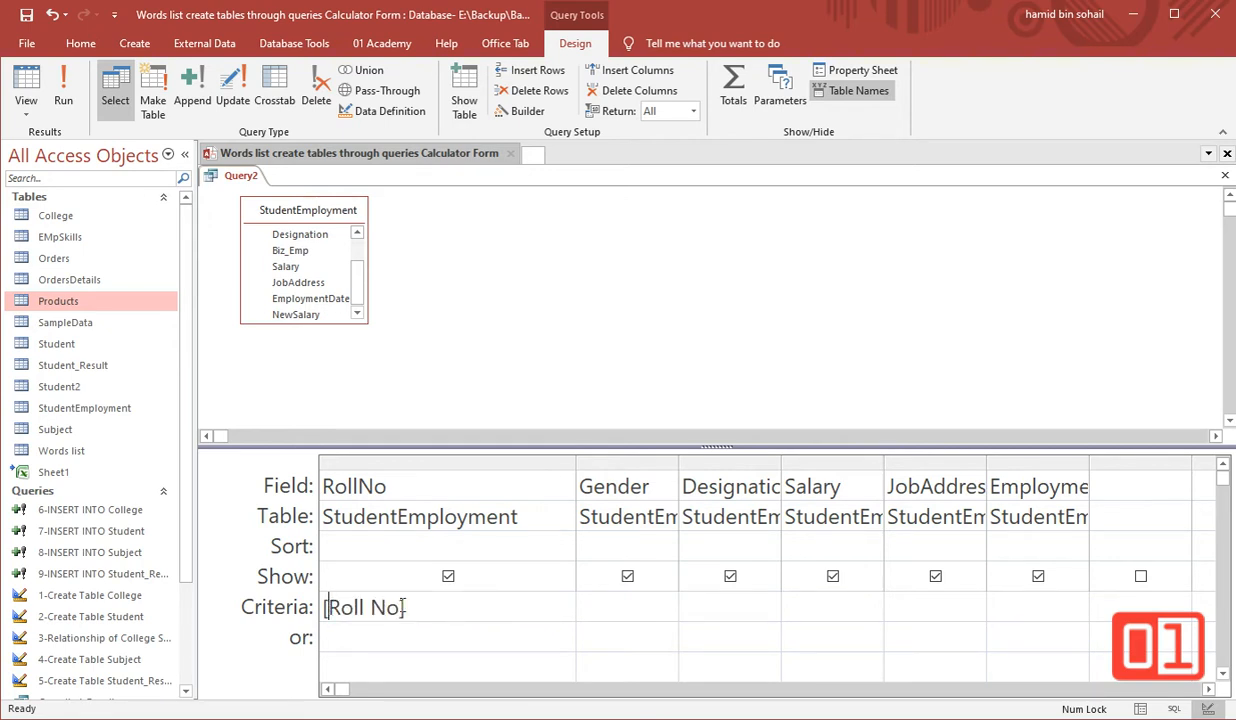
- Run the query with the shortened prompt for roll number 4
click(63, 88)
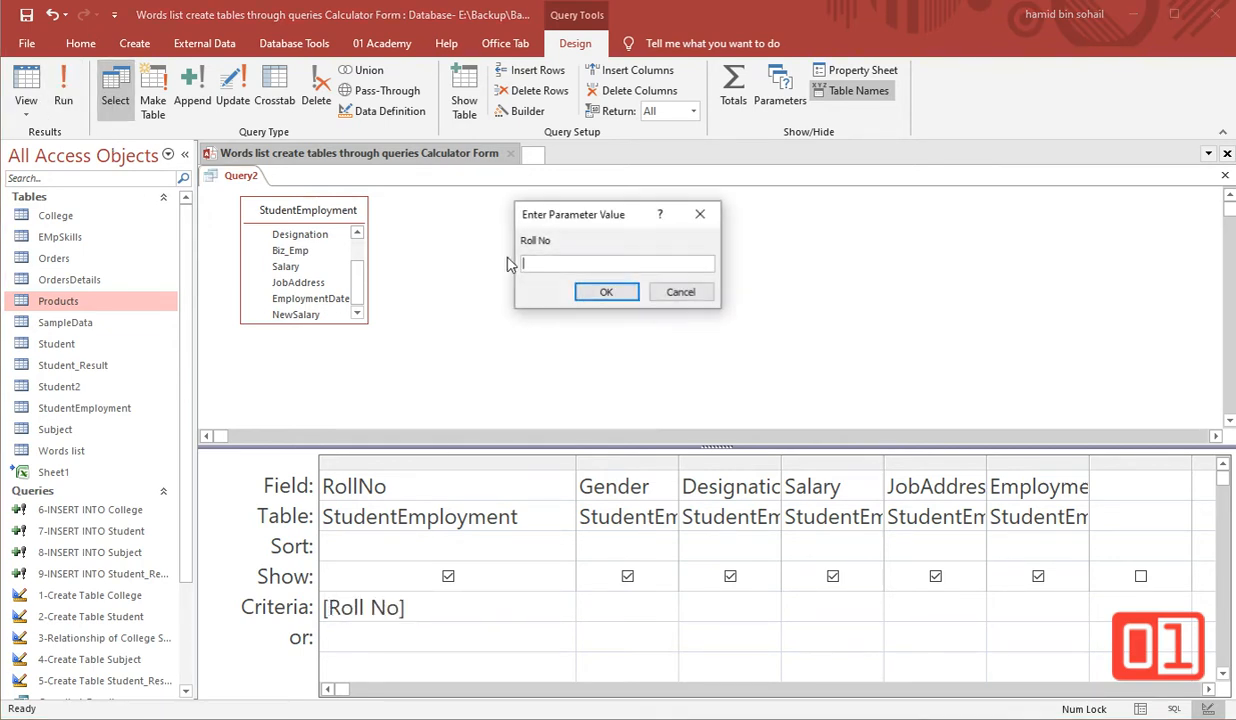
text(4)
key(Return)
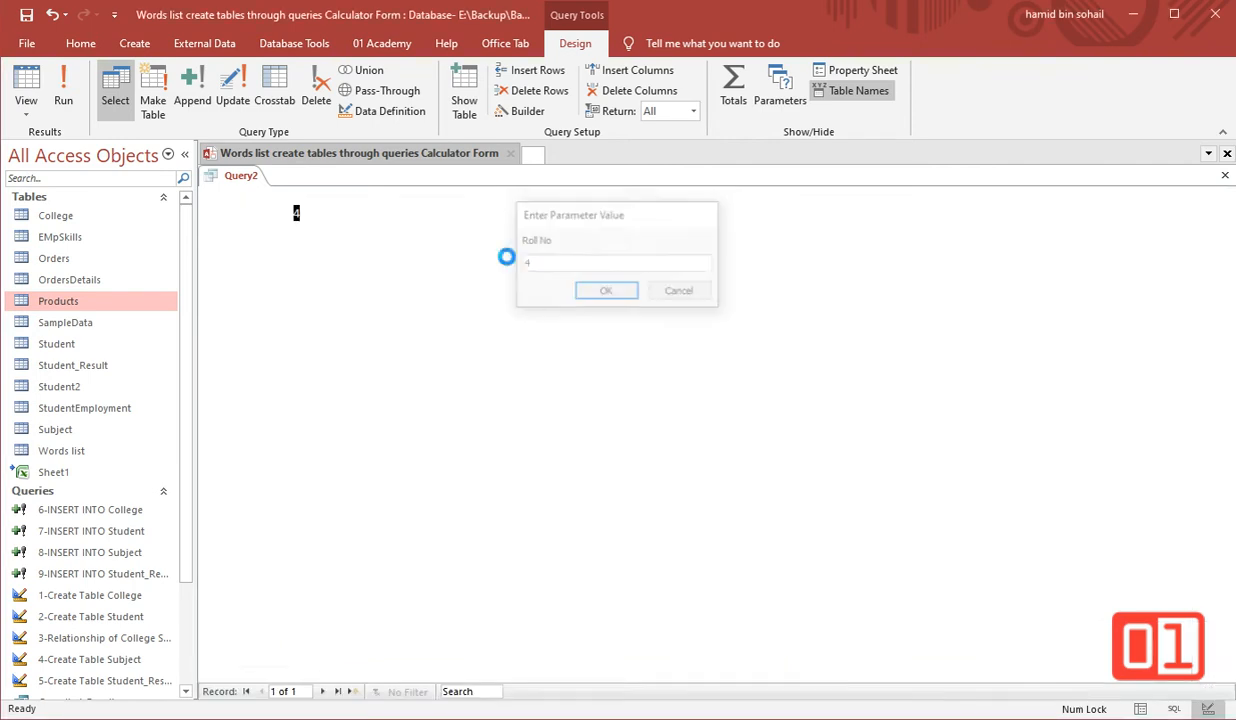
- Change the RollNo criteria to [RollNo] in the query design and run the query
click(26, 88)
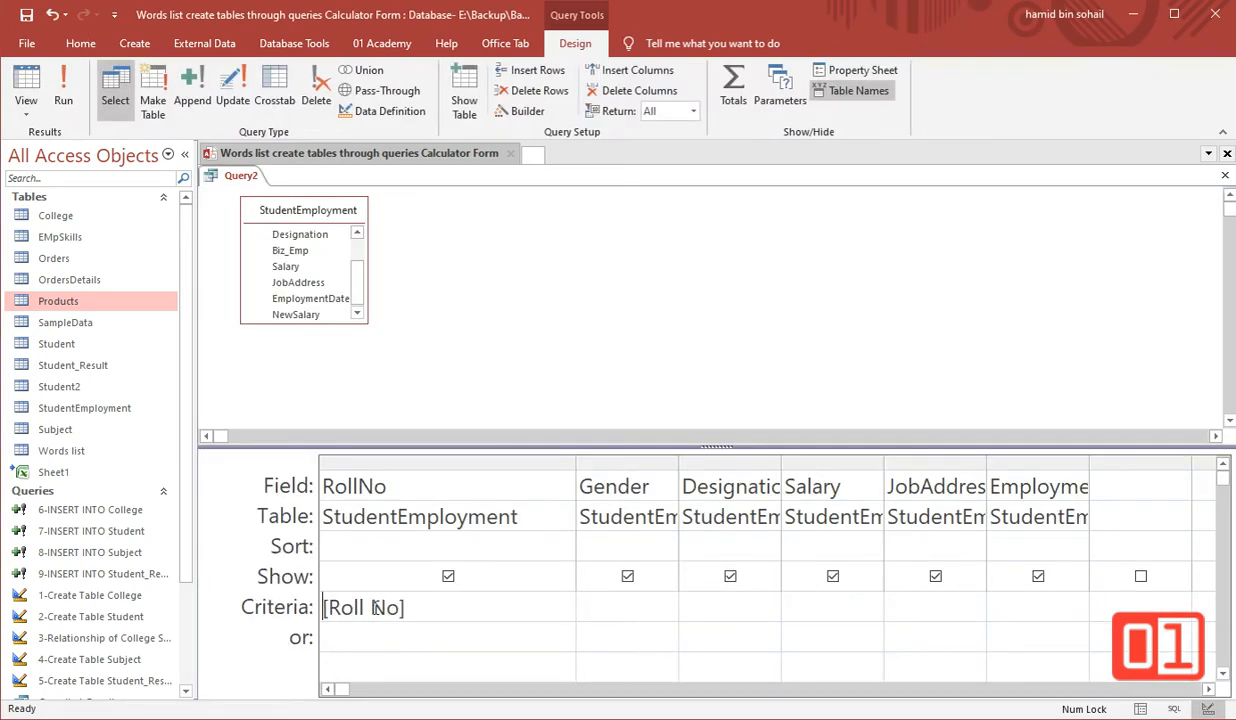
key(BackSpace)
click(414, 610)
click(66, 97)
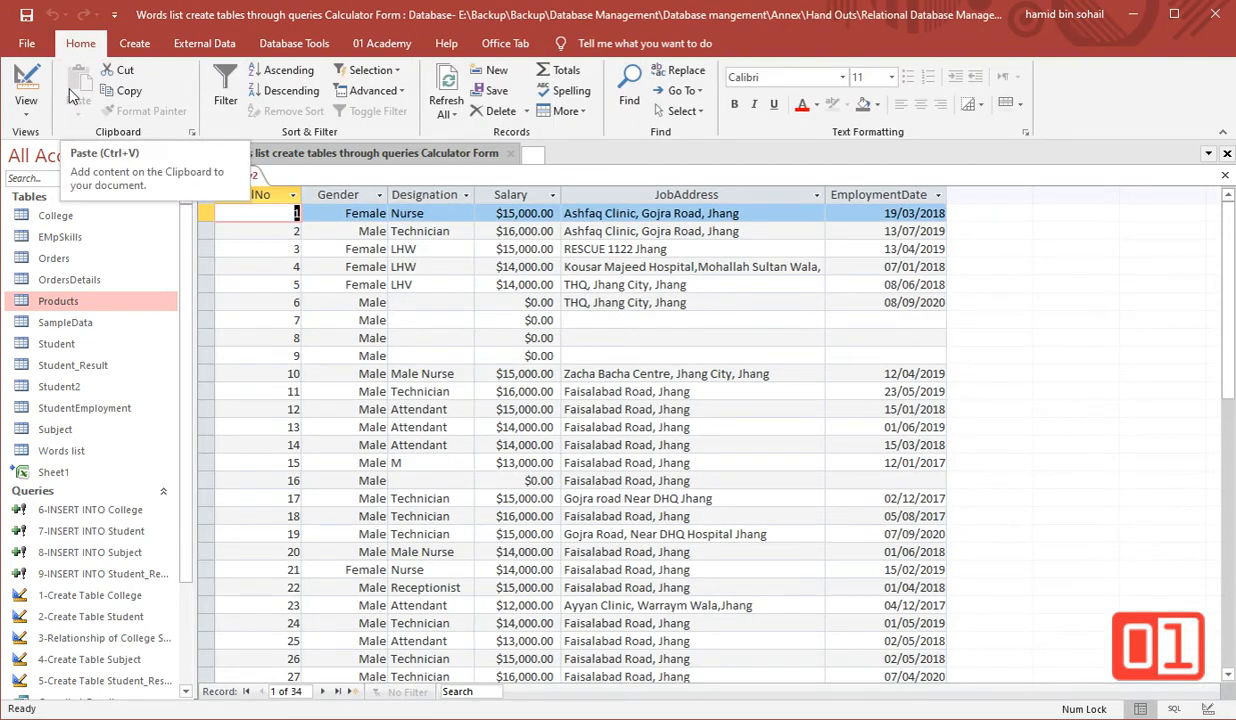
- Widen the Designation column in the query design and clear the criteria text started there
click(26, 85)
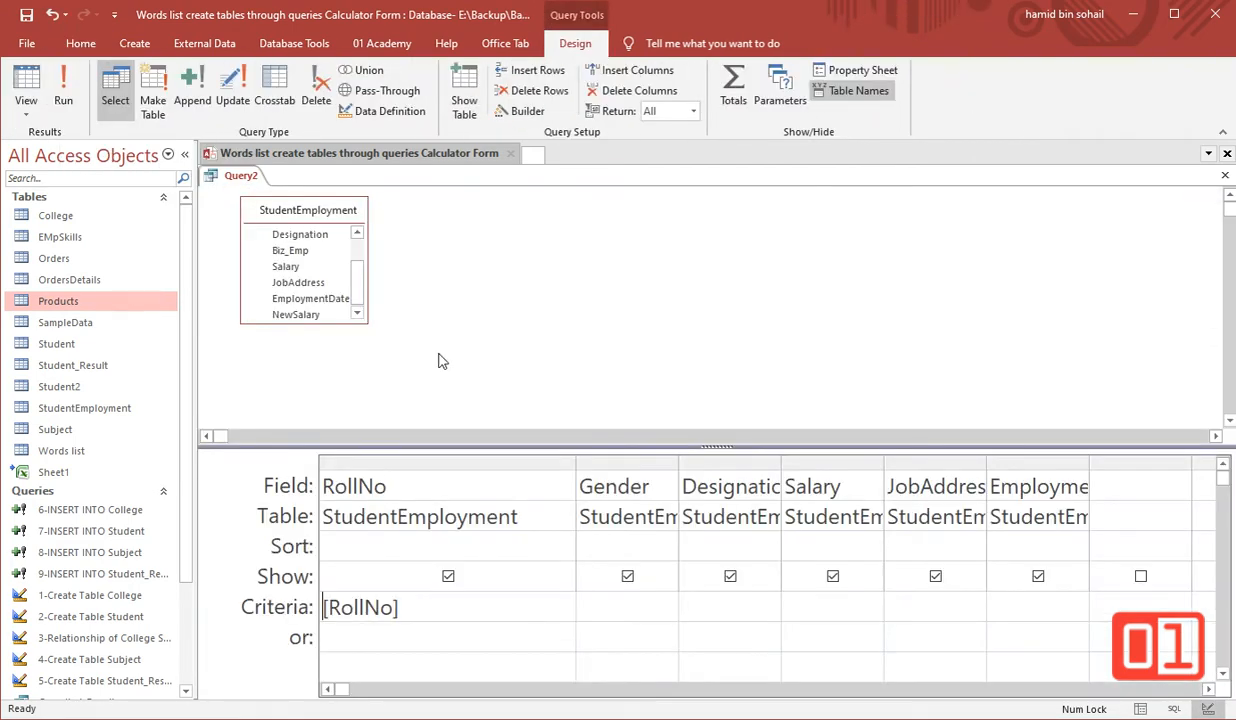
drag(421, 607, 305, 609)
key(Right)
click(732, 606)
text([De)
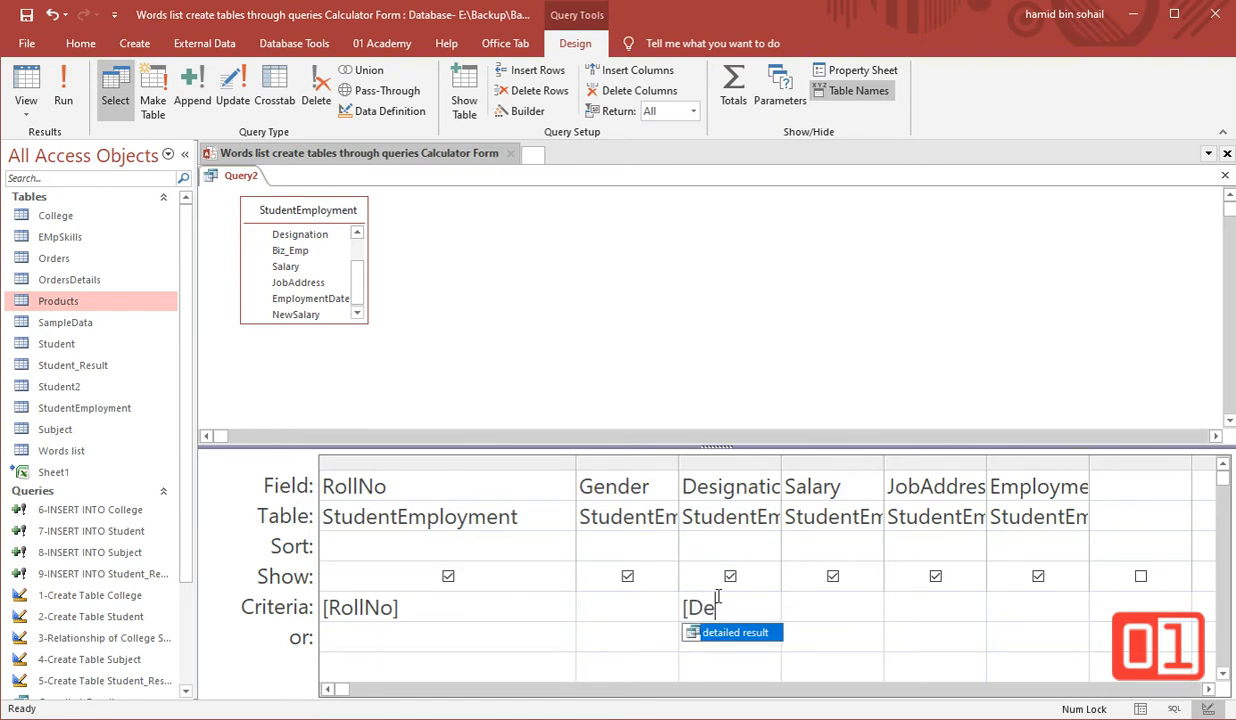
text(si)
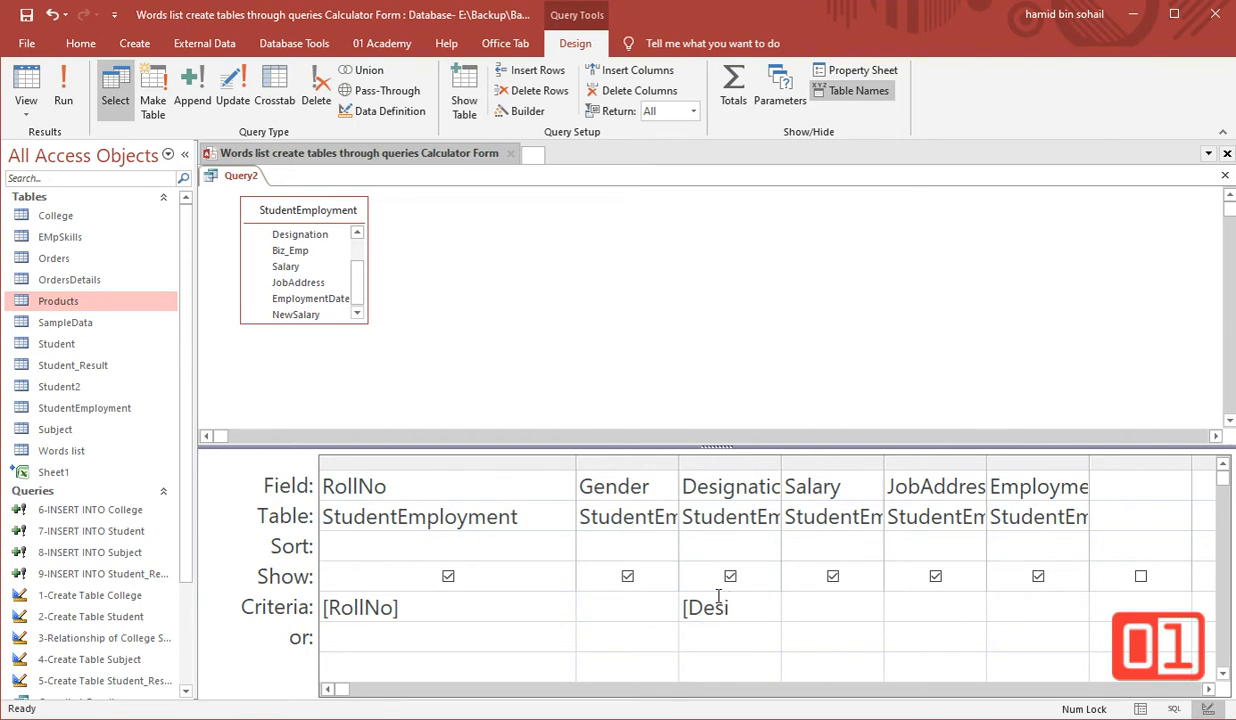
drag(782, 461, 860, 461)
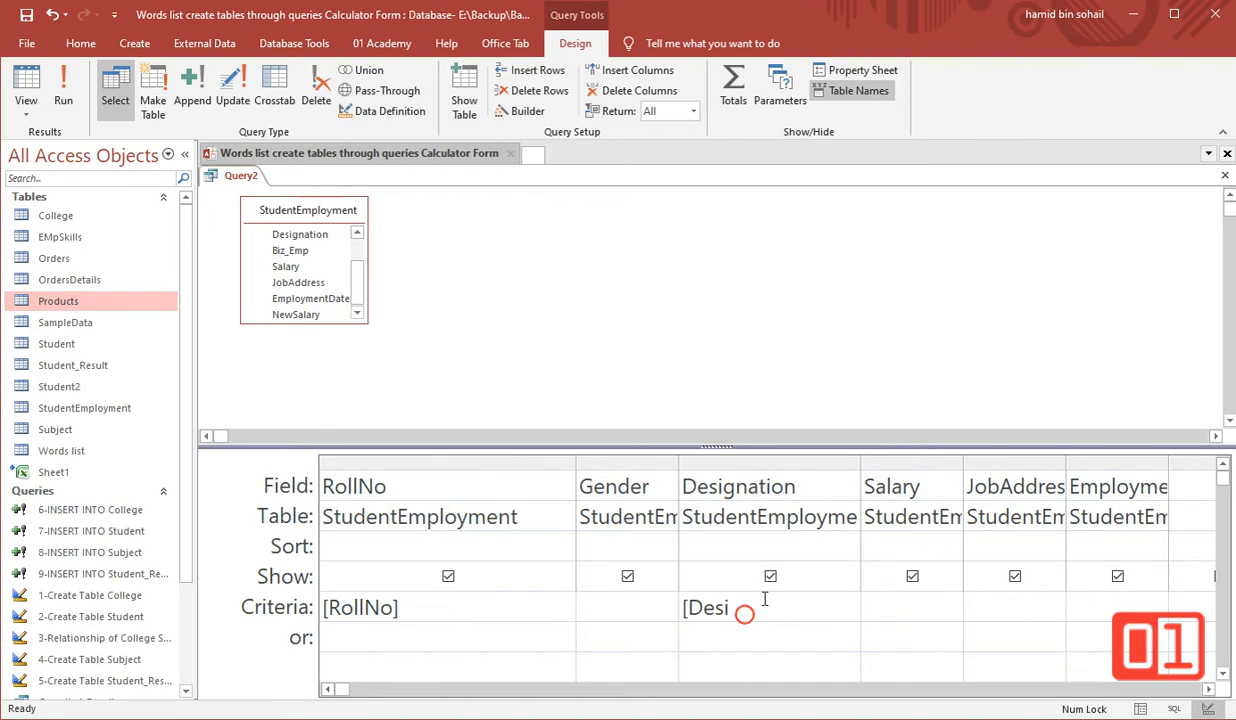
text(g)
key(BackSpace)
key(BackSpace)
key(BackSpace)
key(BackSpace)
key(BackSpace)
key(BackSpace)
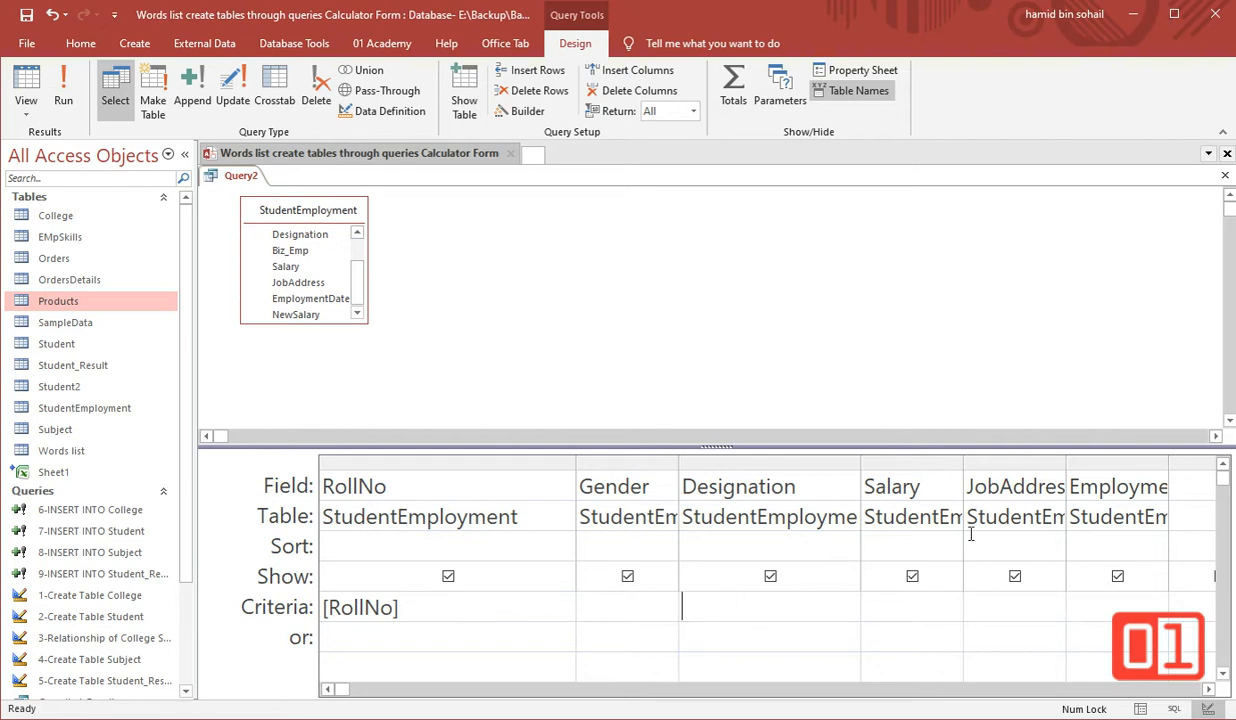
- Enter the parameter prompt [Salary Please] as the criteria of the Salary field
click(919, 605)
text(Salar)
text(y)
text( Pleas)
text(e])
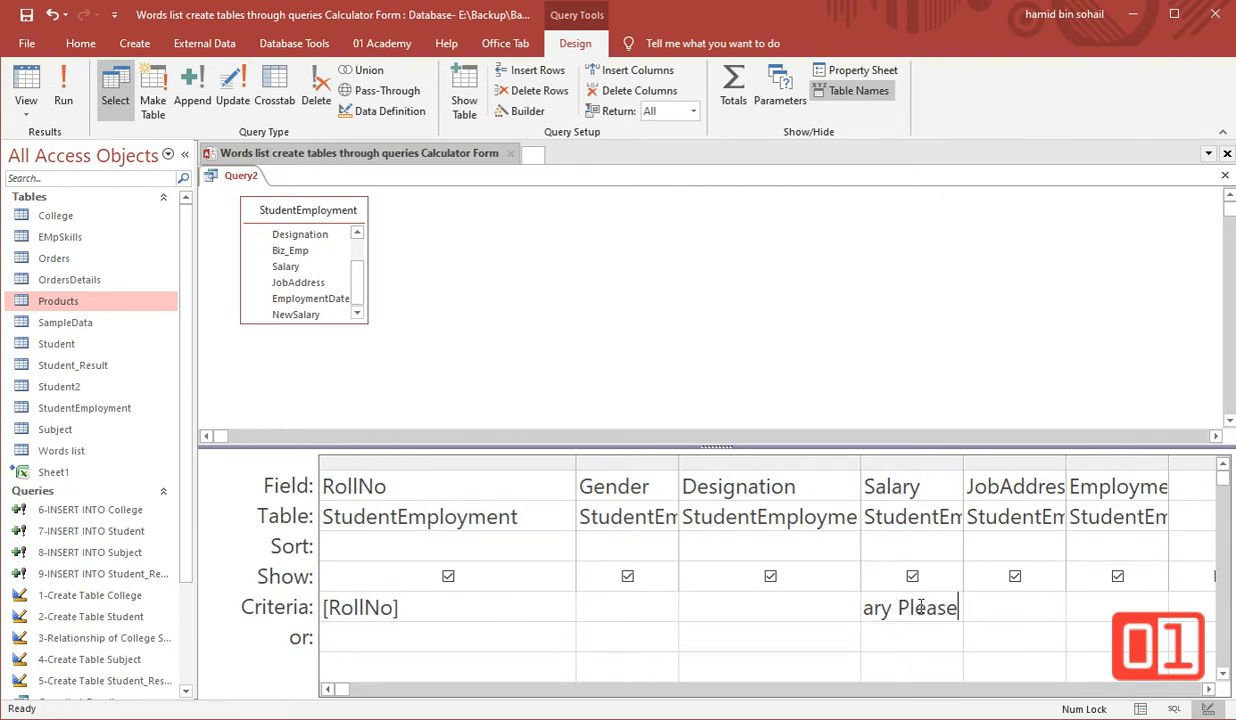
key(Left)
key(Left)
key(Left)
key(Left)
key(Left)
key(Left)
key(Left)
key(Left)
key(Left)
key(Left)
key(Left)
key(Left)
key(Left)
key(Left)
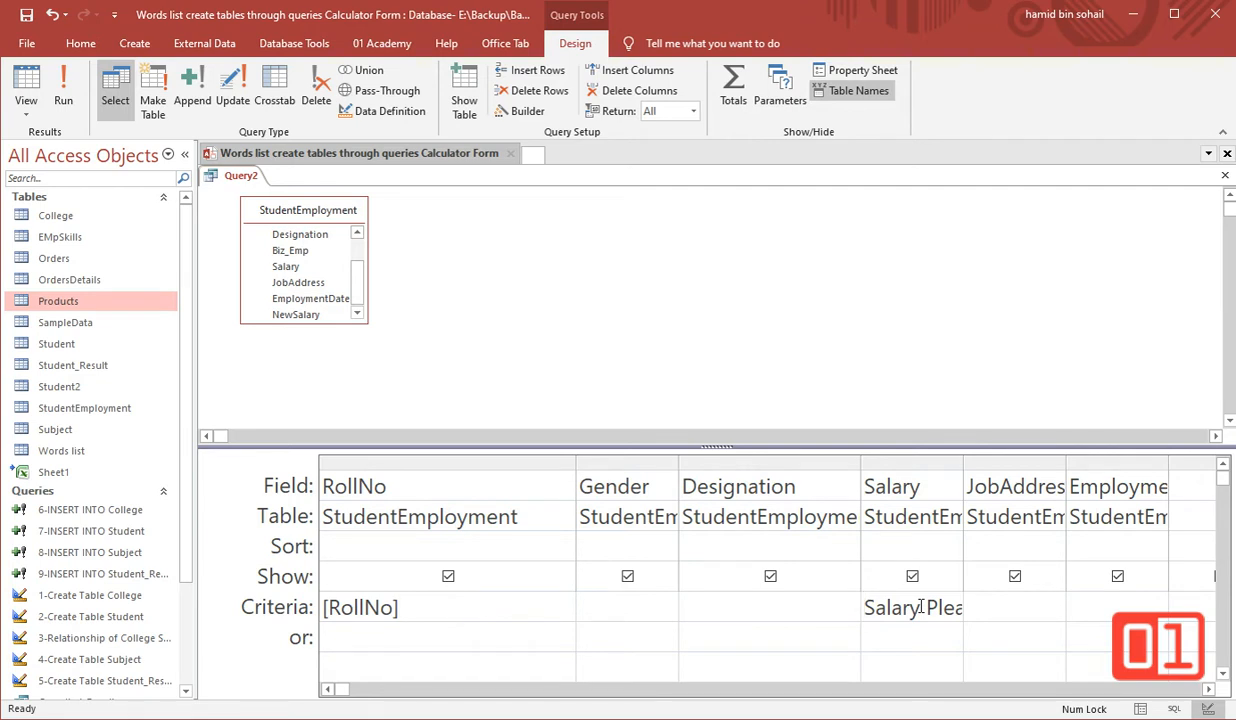
text([)
key(Tab)
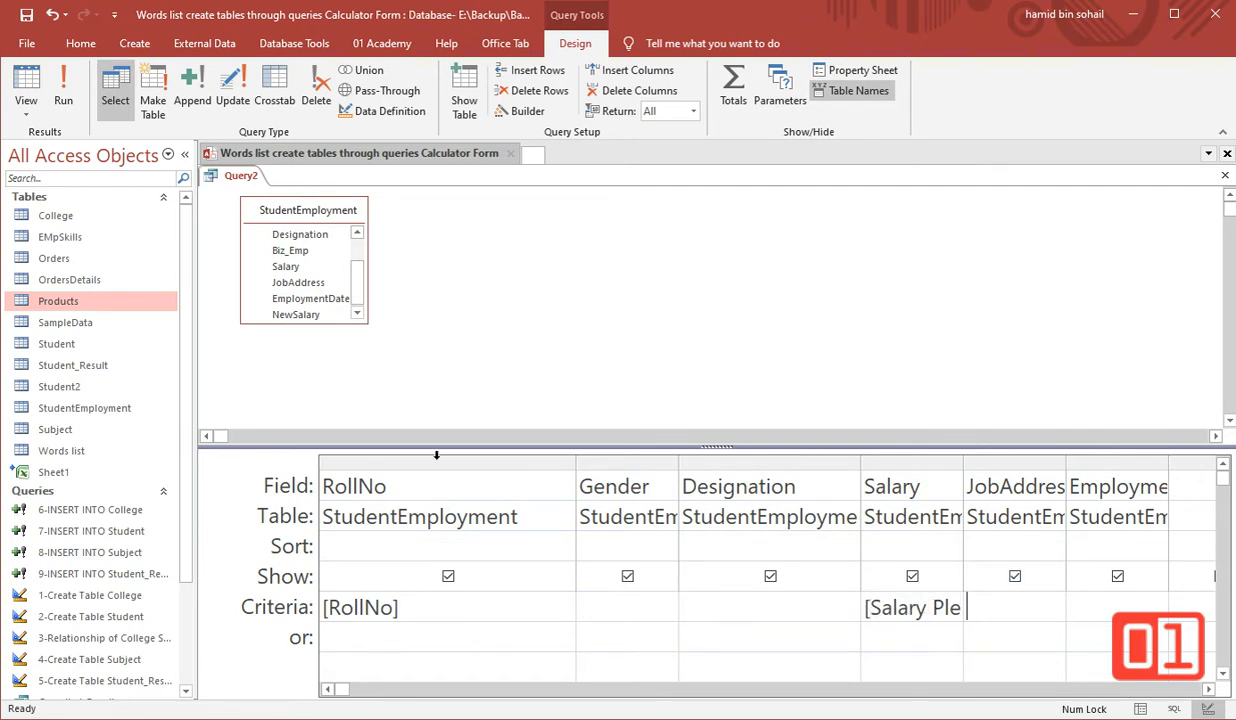
- Run the query with 15000 as the salary parameter
click(63, 77)
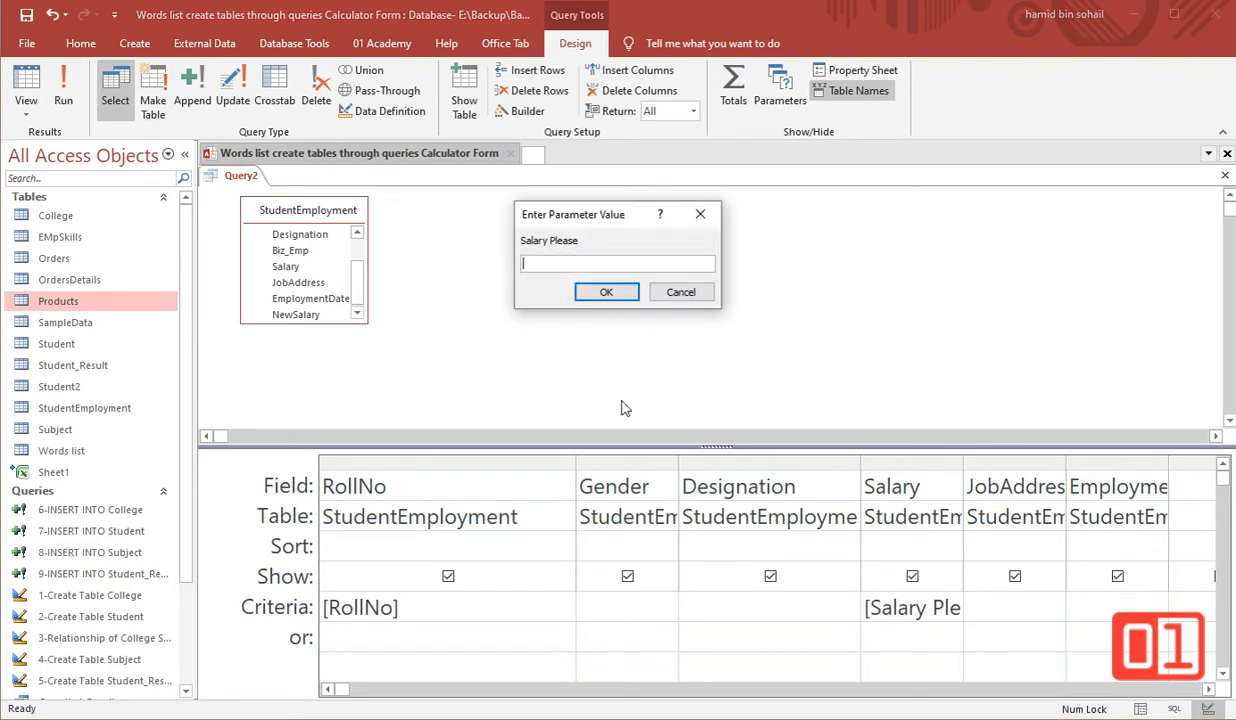
text(155)
key(BackSpace)
text(000)
key(Return)
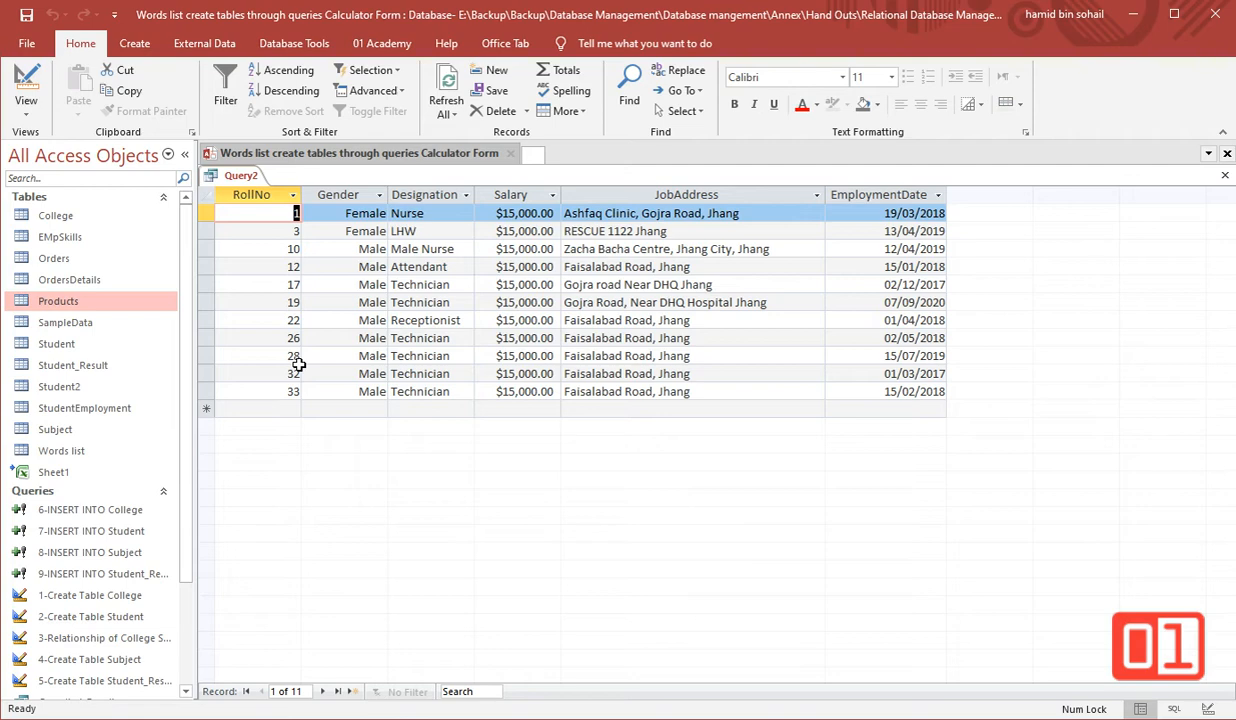
- Fit the Salary column's width to its contents and try running the query with >15000 as the salary parameter
click(26, 85)
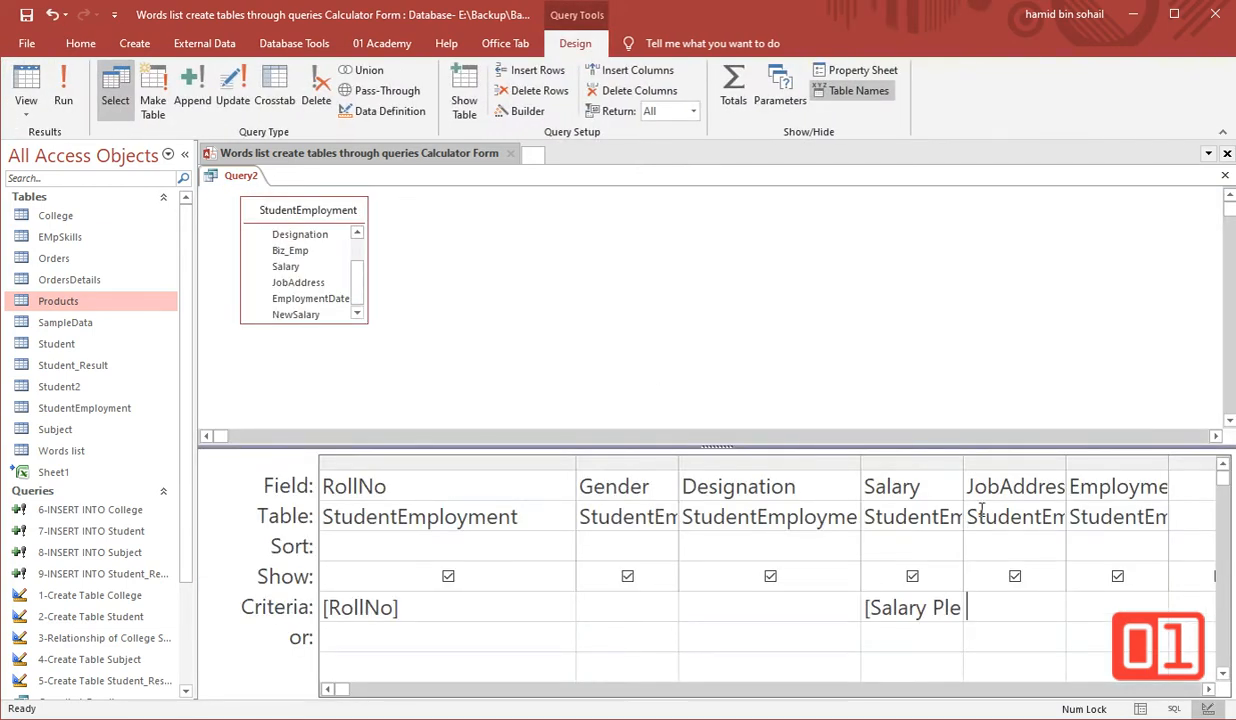
double_click(963, 464)
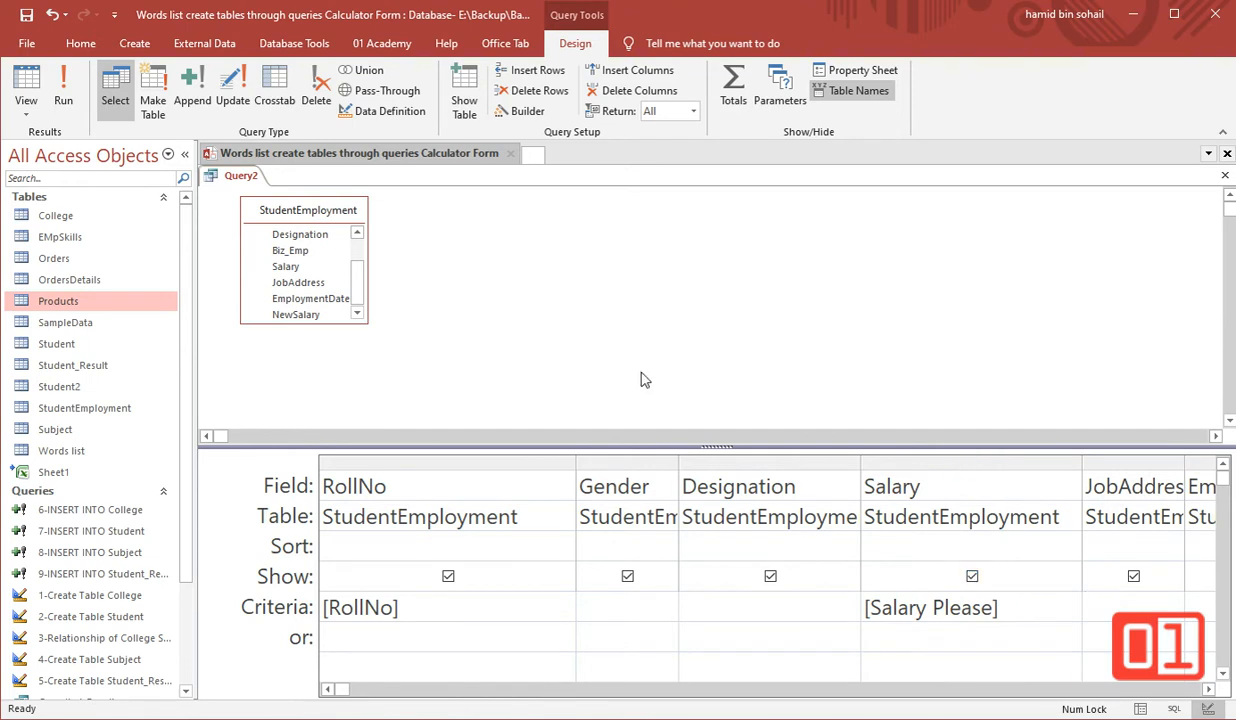
click(66, 88)
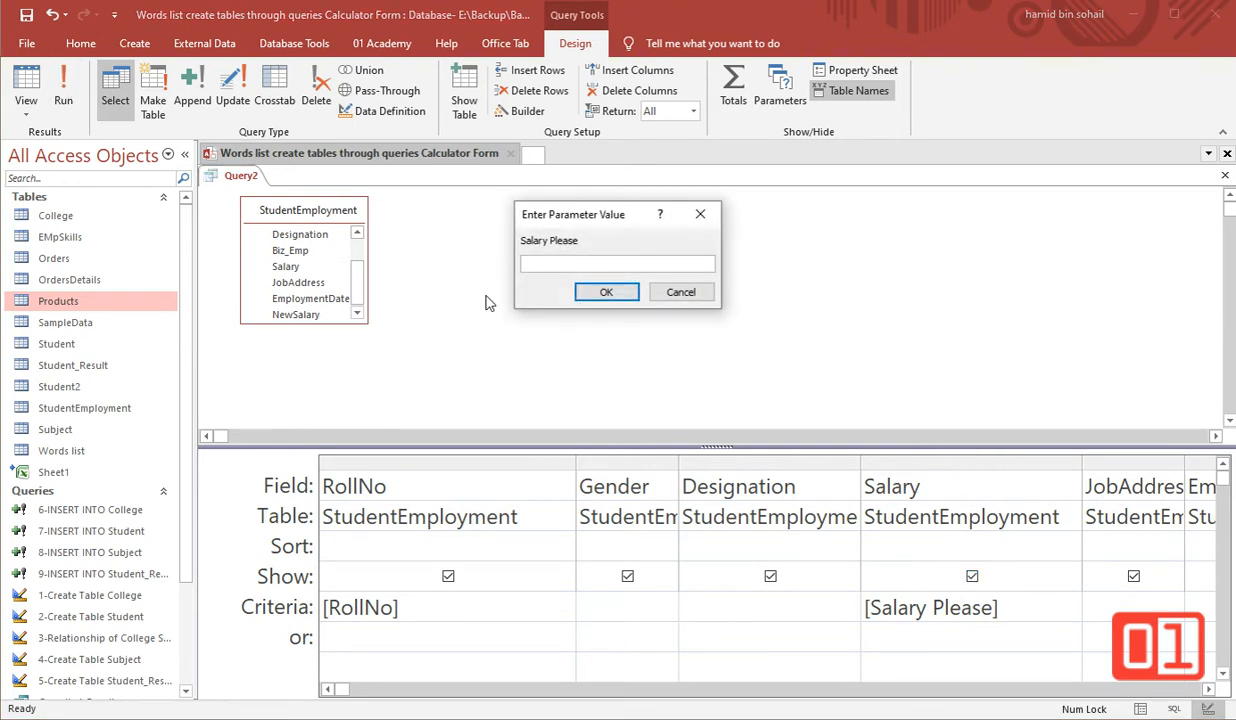
text(>15000)
key(Return)
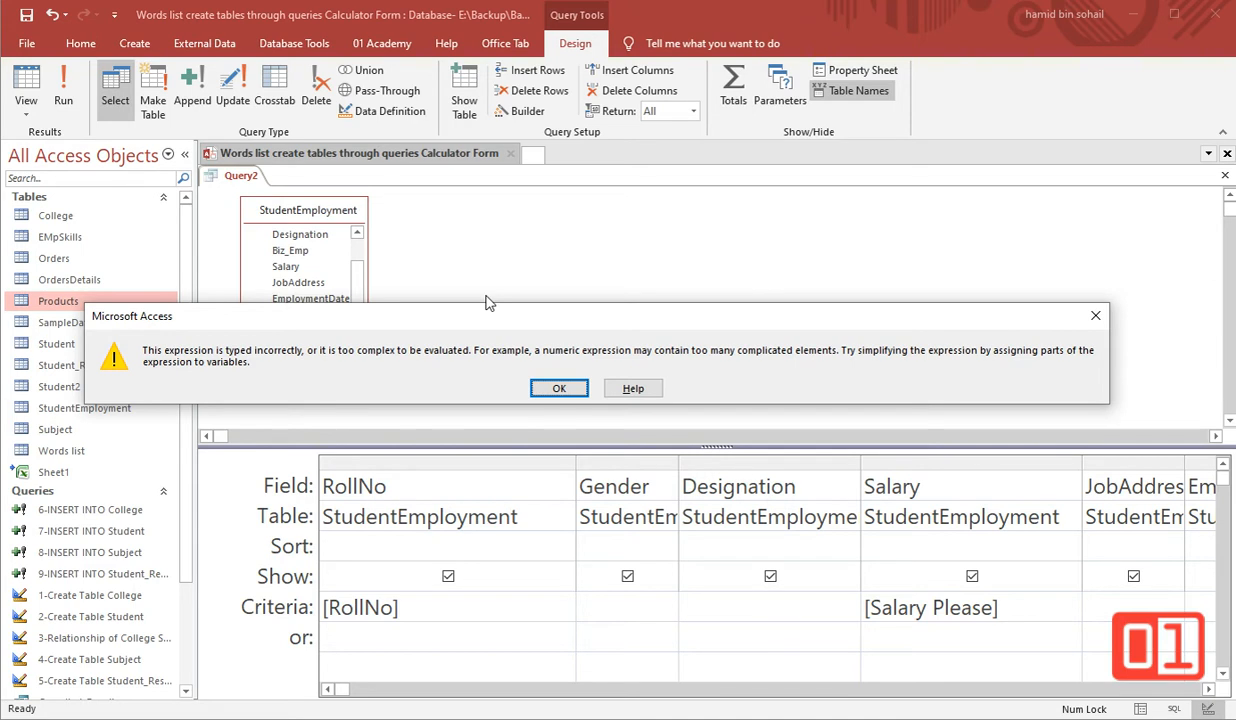
click(558, 388)
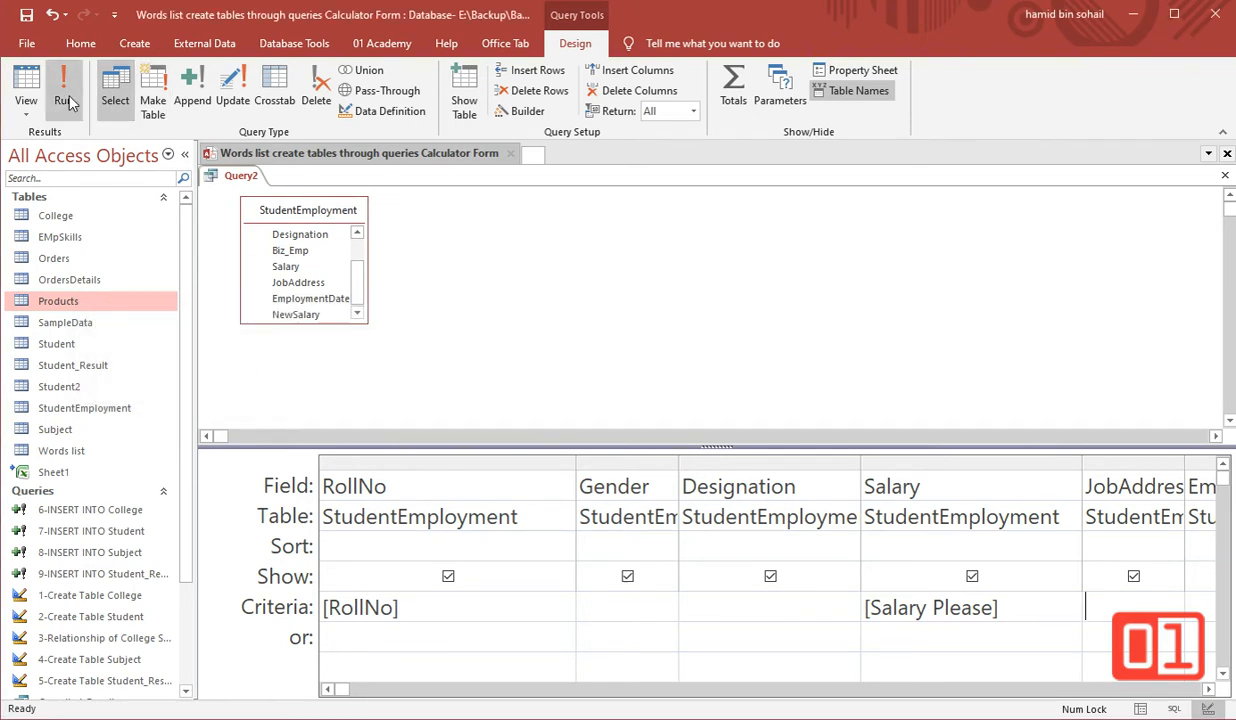
- Examine the query's SQL statement, especially the Salary condition in its WHERE clause
click(28, 104)
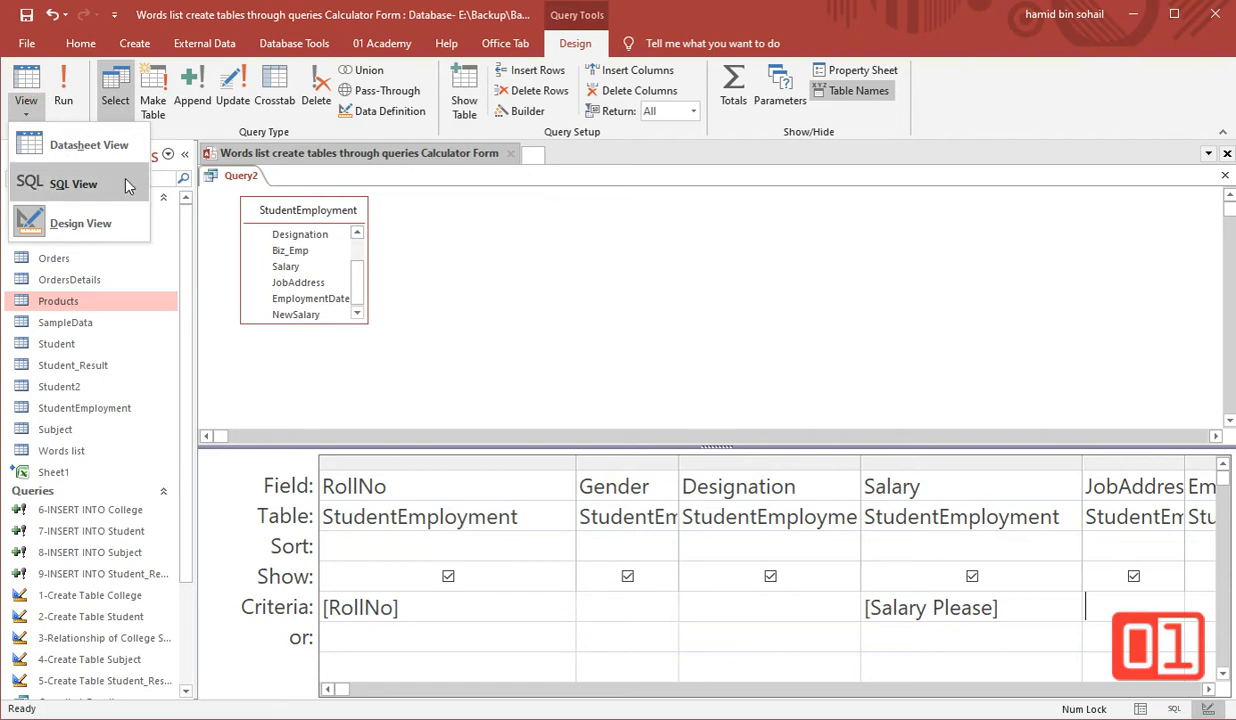
click(122, 175)
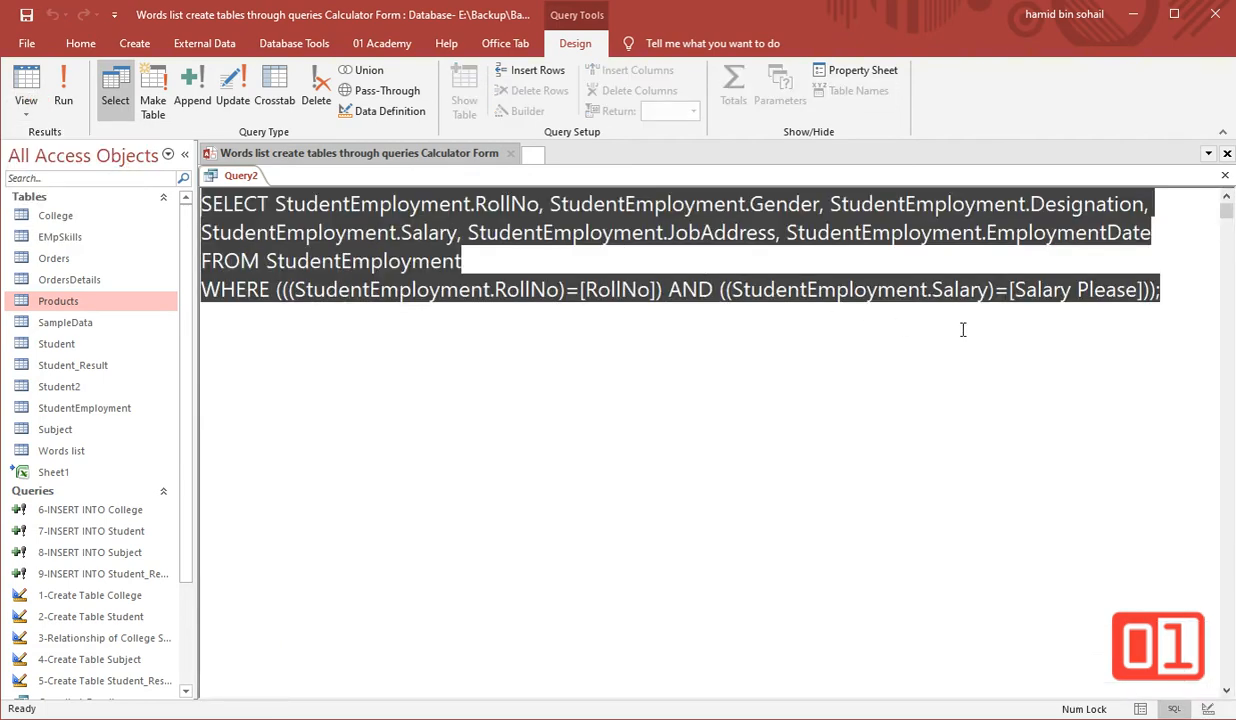
click(1008, 292)
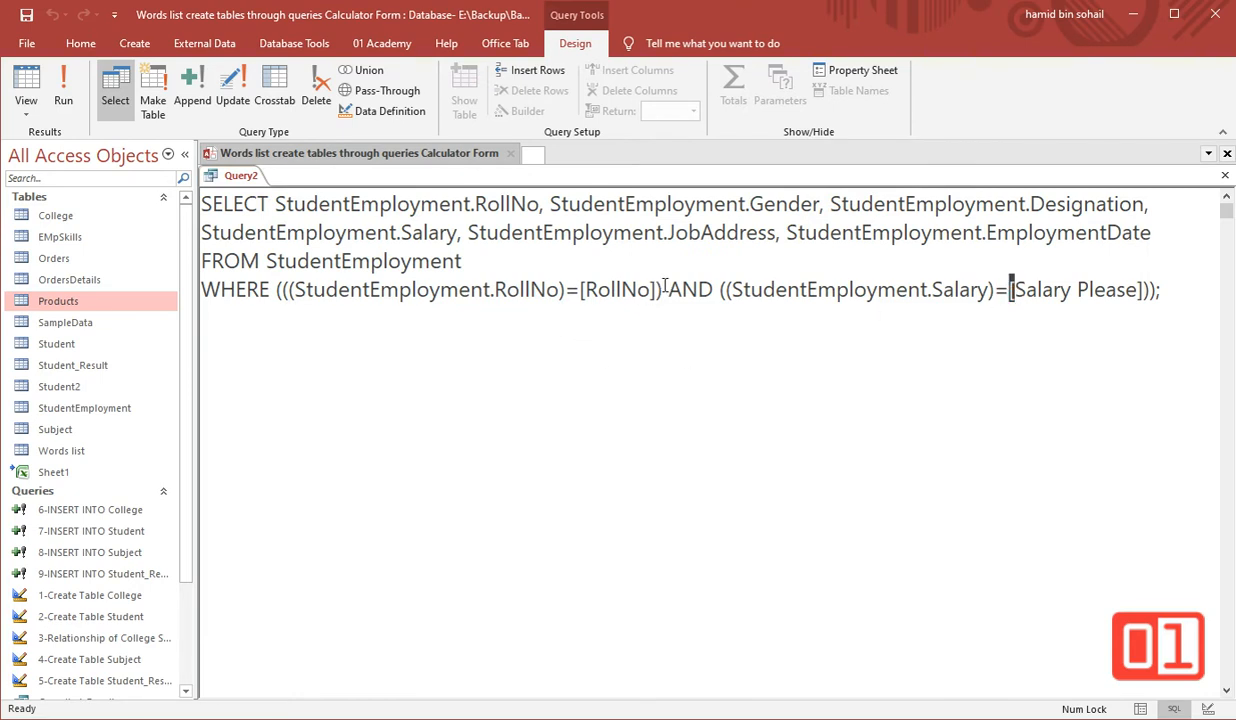
- Return to the query design and clear the criteria of the RollNo field
click(26, 105)
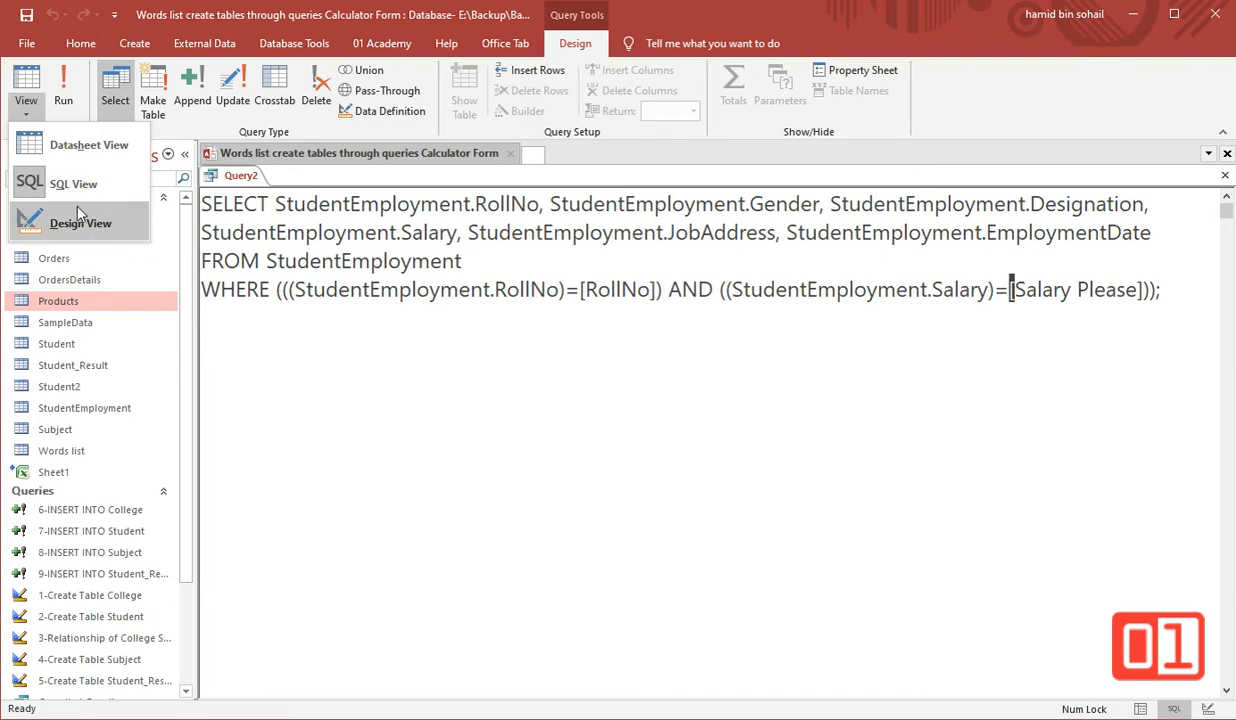
click(78, 221)
drag(421, 620, 248, 580)
key(Delete)
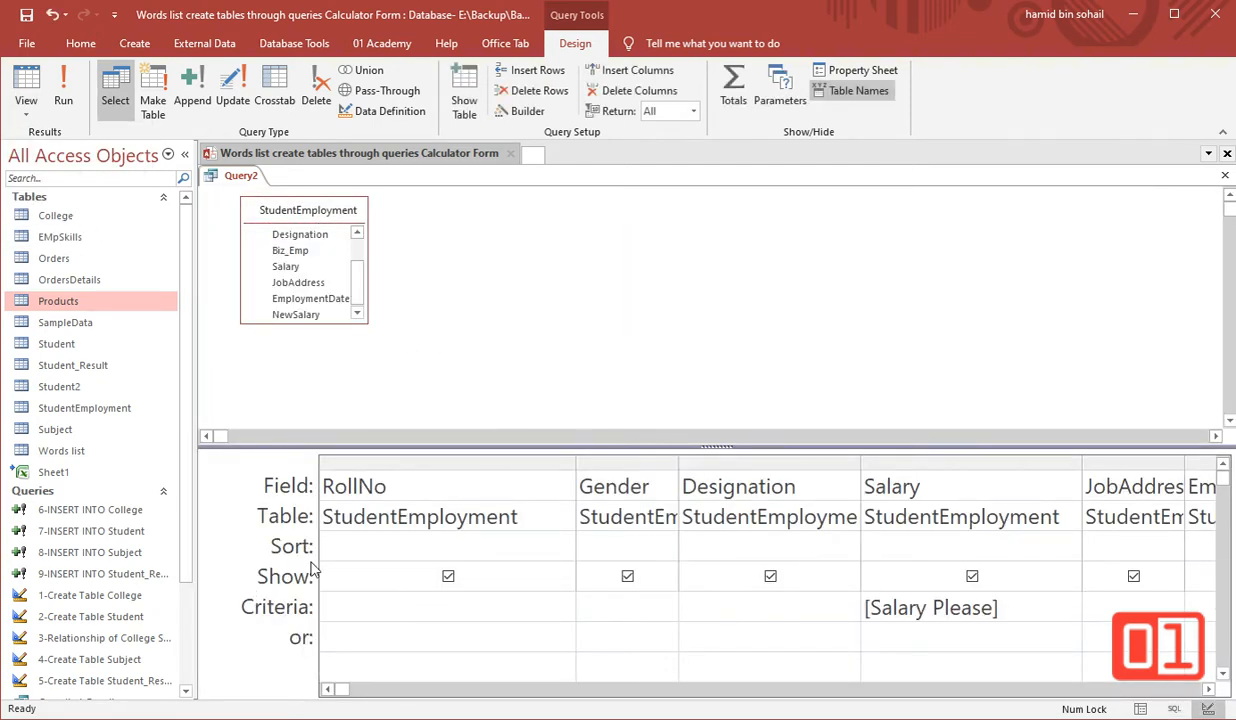
- Change the Salary field's criteria to >[Salary Greater than]
click(1025, 605)
drag(1025, 605, 857, 604)
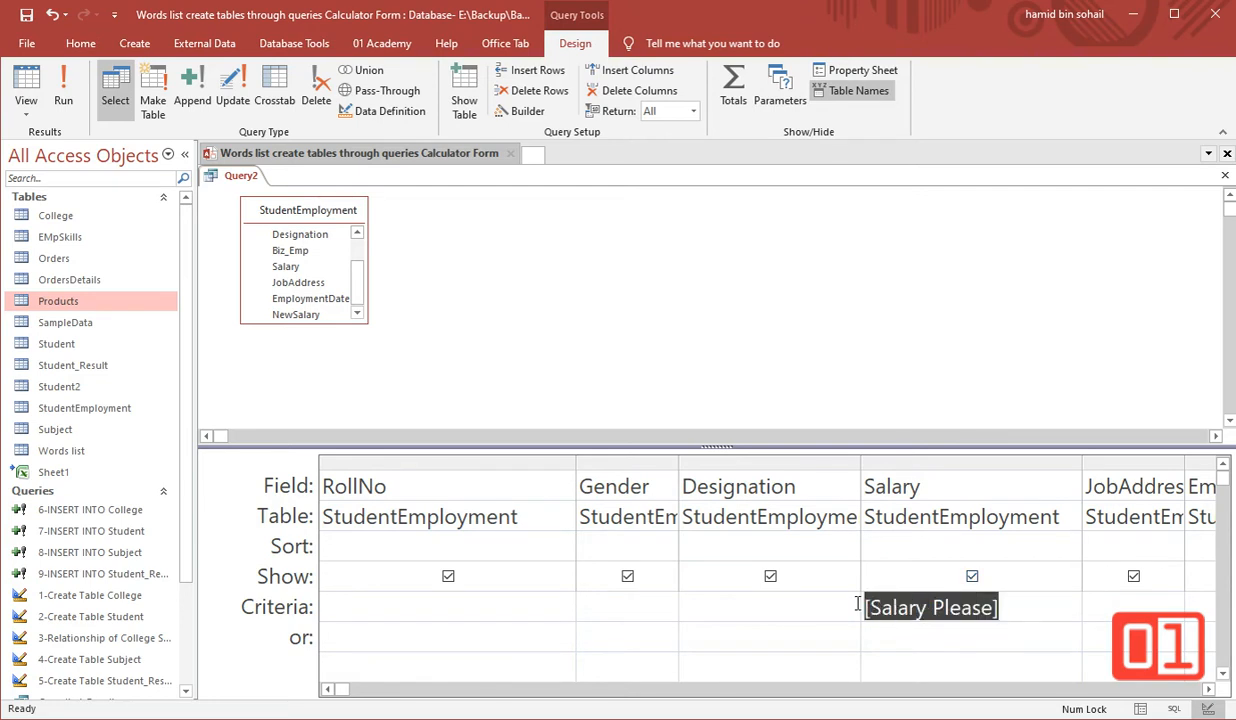
click(858, 606)
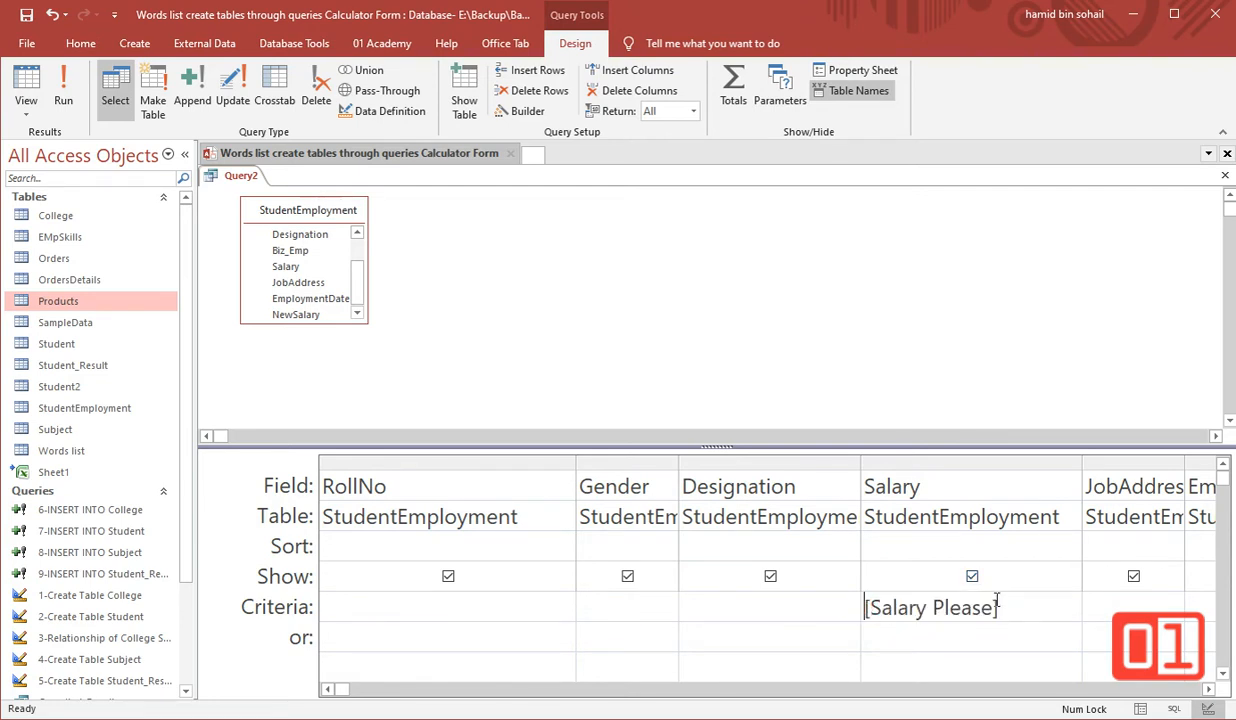
drag(934, 607, 996, 607)
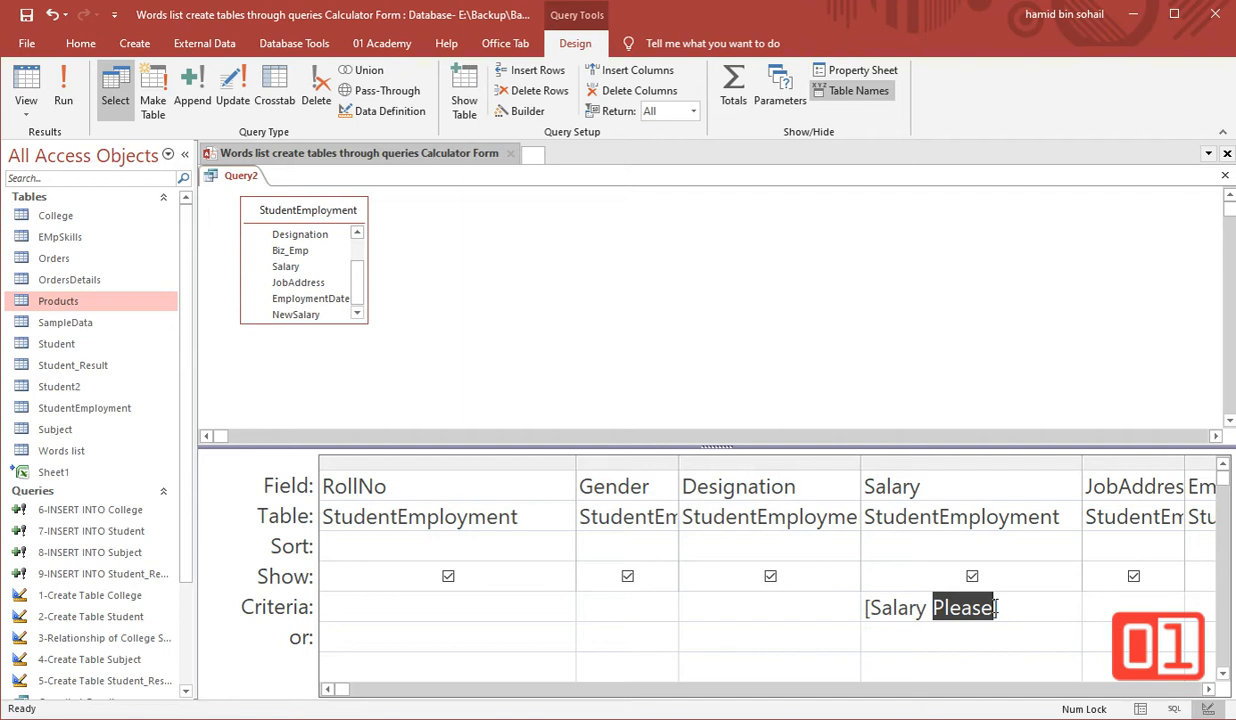
text(G)
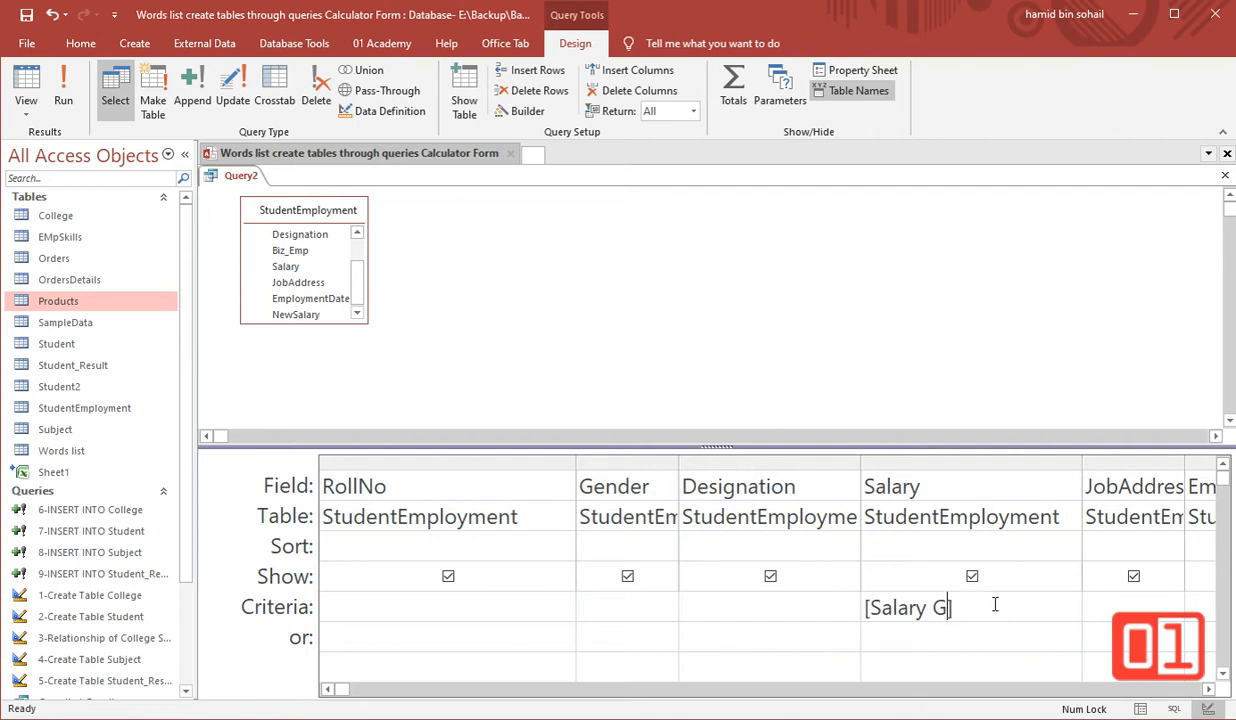
text(reater than)
key(Home)
text(>)
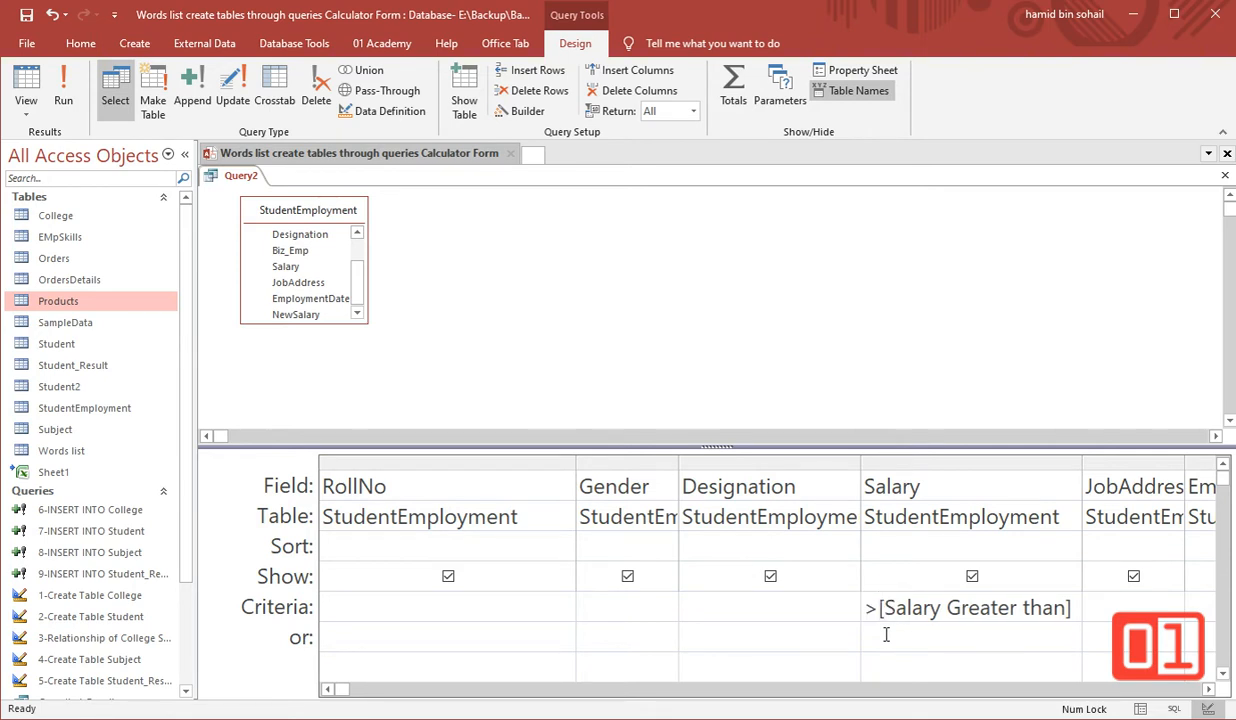
key(End)
- Run the query with 15000 as the Salary Greater than parameter
click(63, 88)
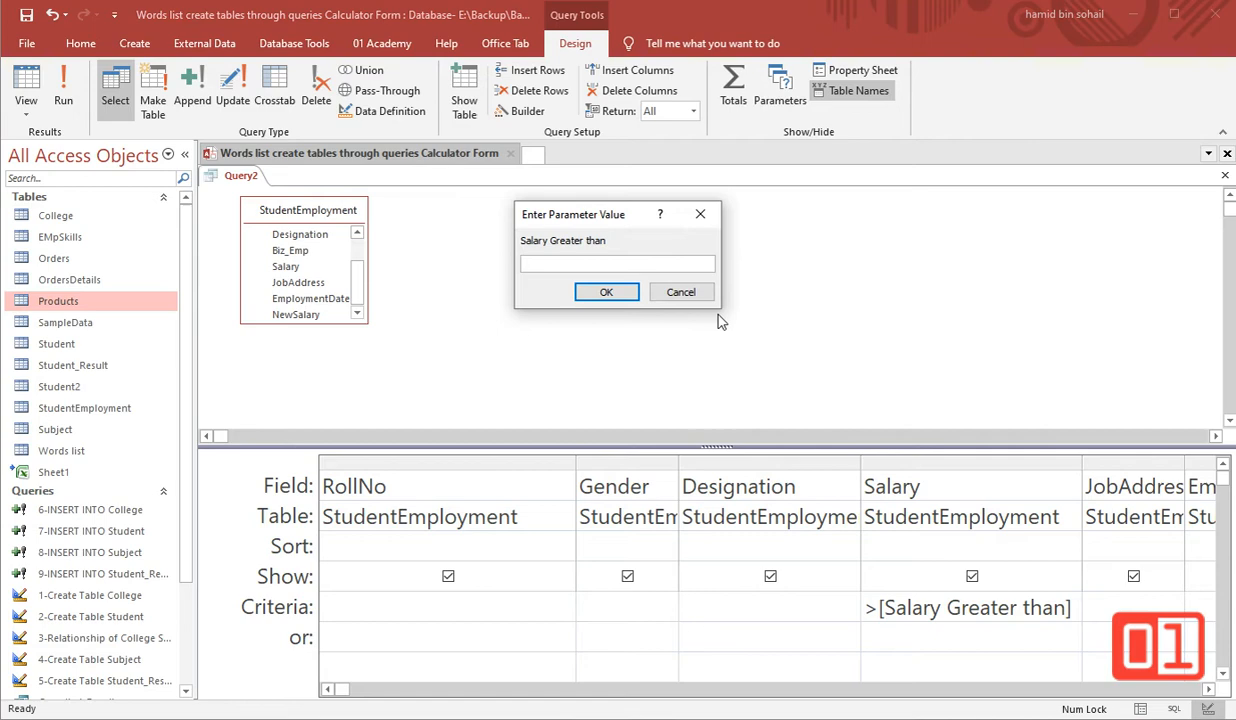
text(15000)
key(Return)
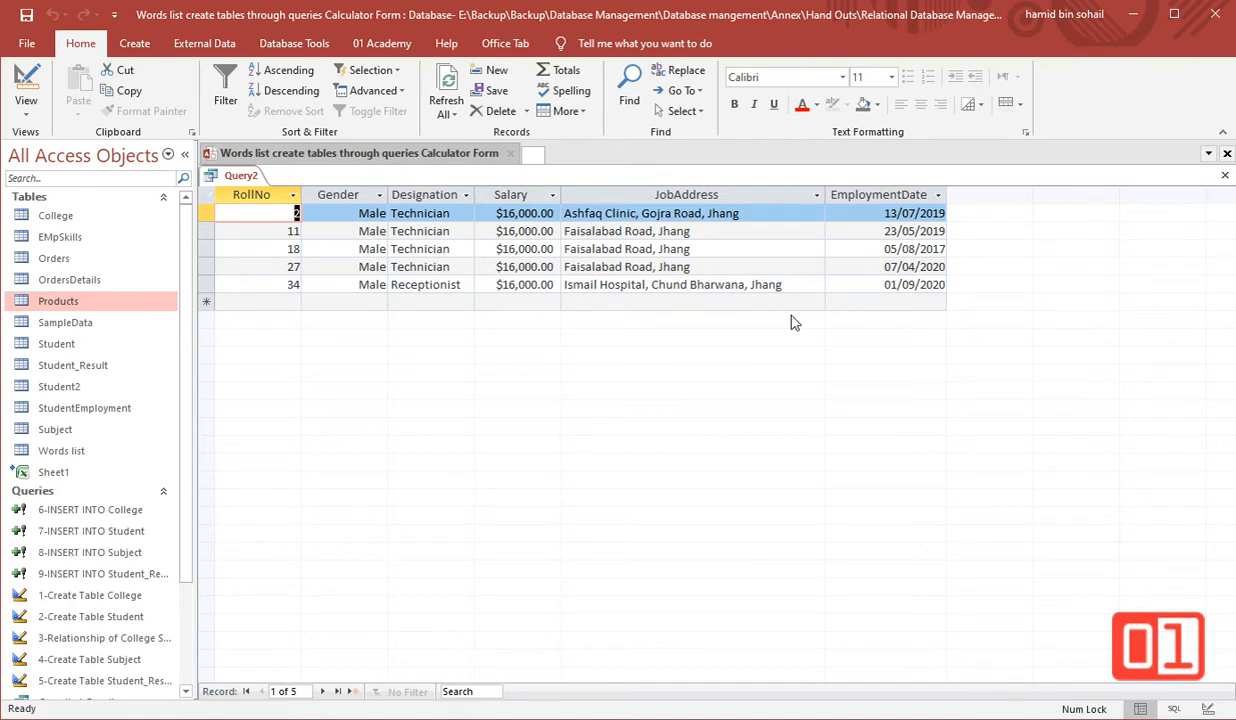
- Return to the query design and clear the criteria of the Salary field
click(26, 80)
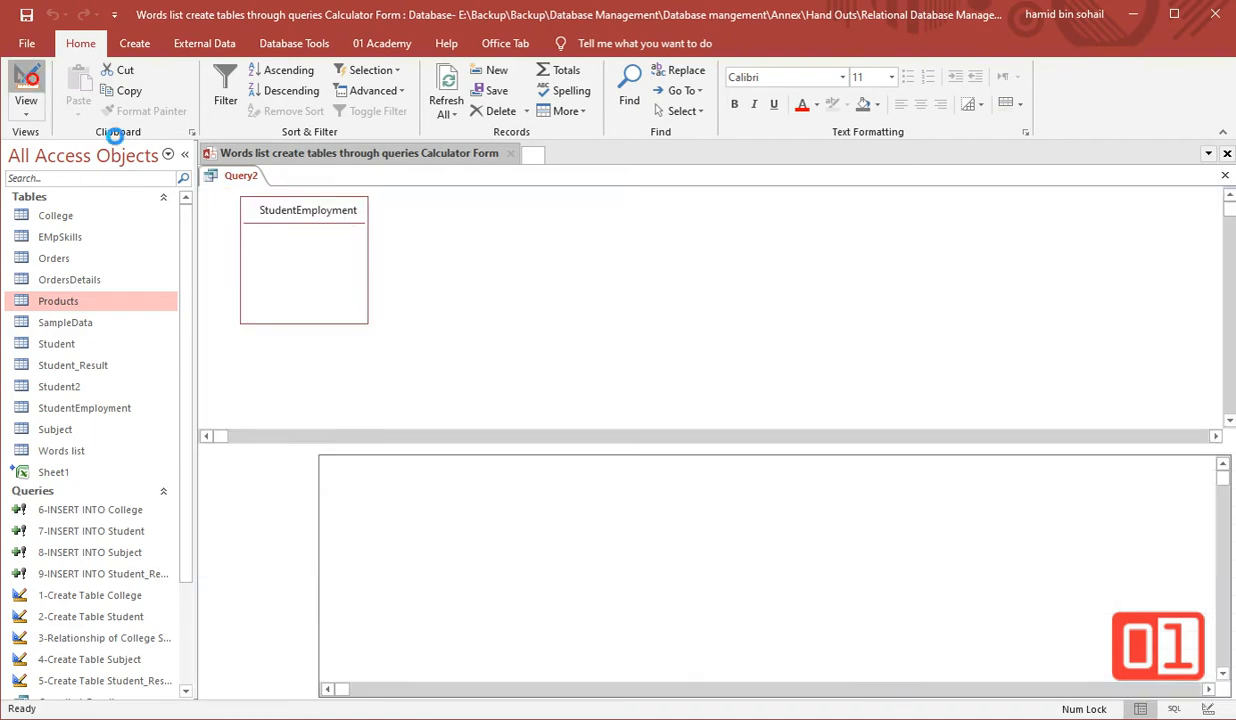
click(876, 607)
text(>[Salary Greater than)
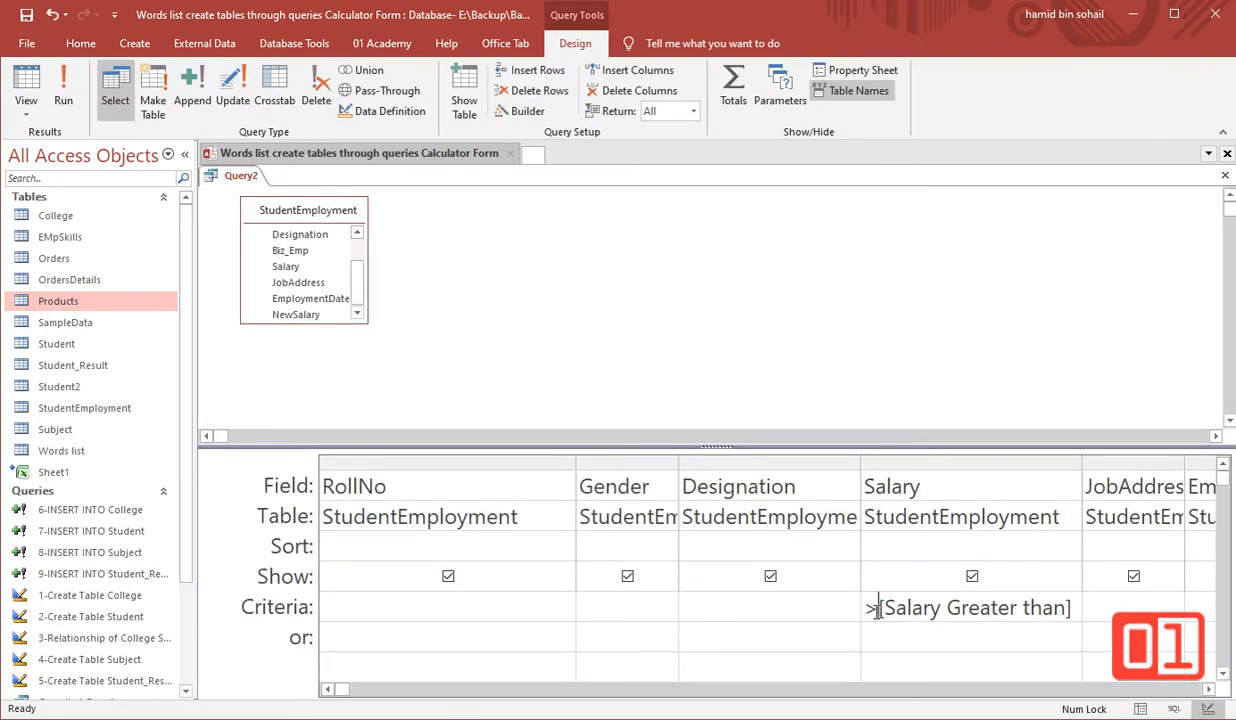
drag(1078, 607, 768, 608)
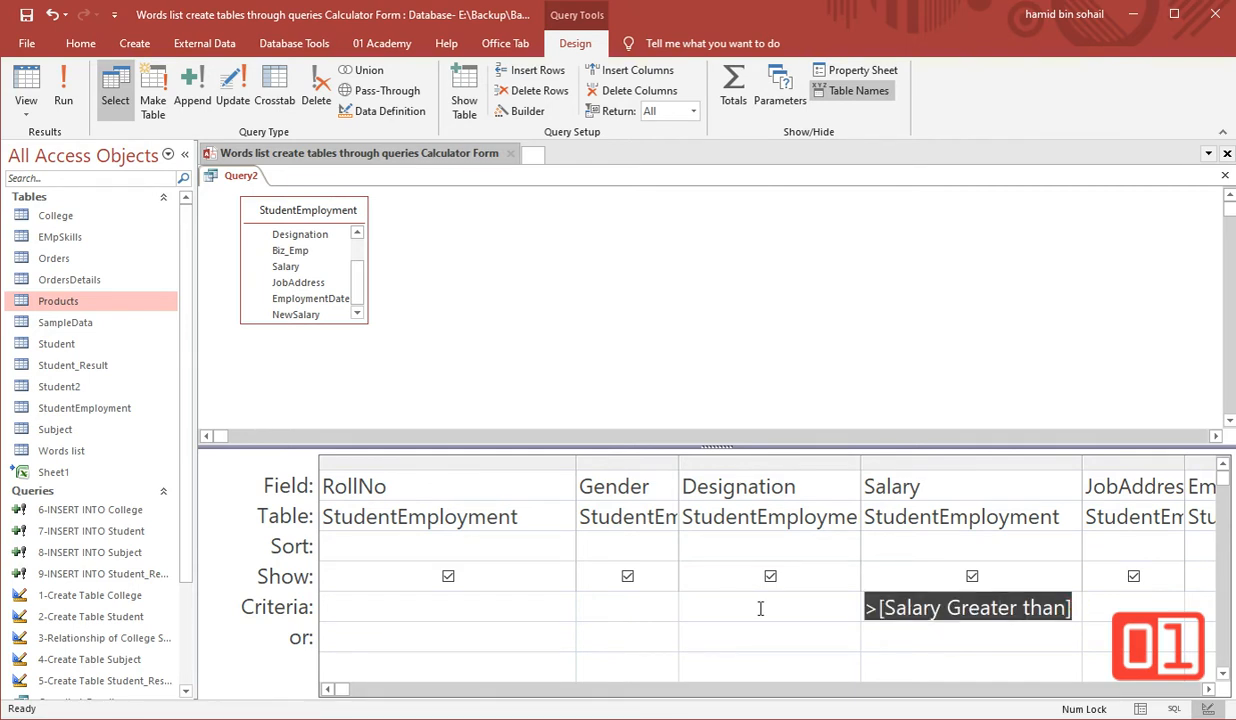
key(Delete)
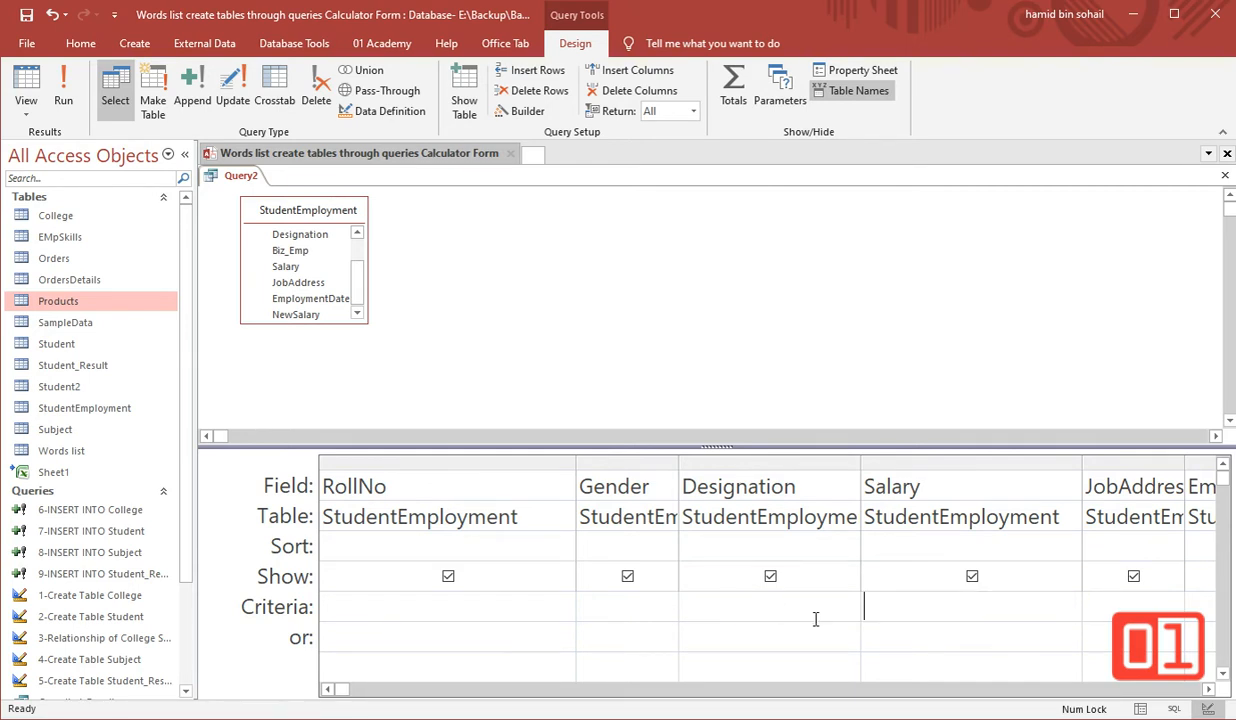
- Narrow the Salary and RollNo columns in the design grid and widen the JobAddress column
click(1094, 599)
drag(1082, 463, 940, 463)
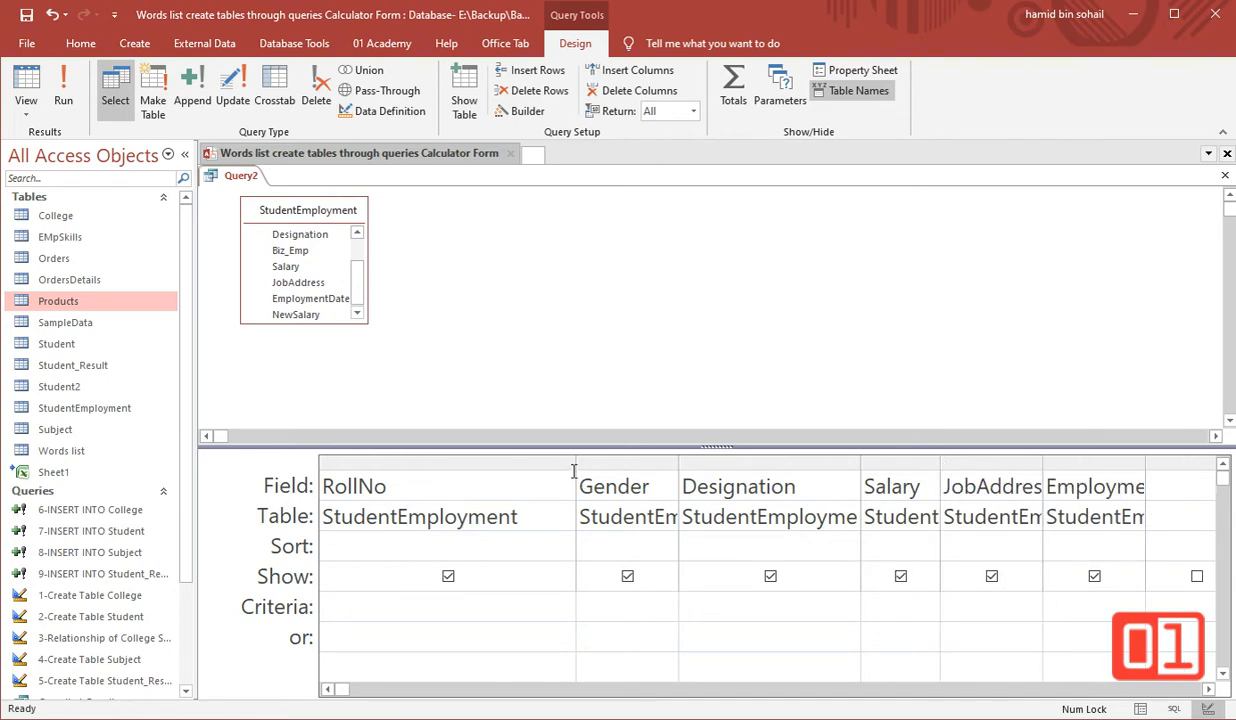
drag(574, 467, 407, 471)
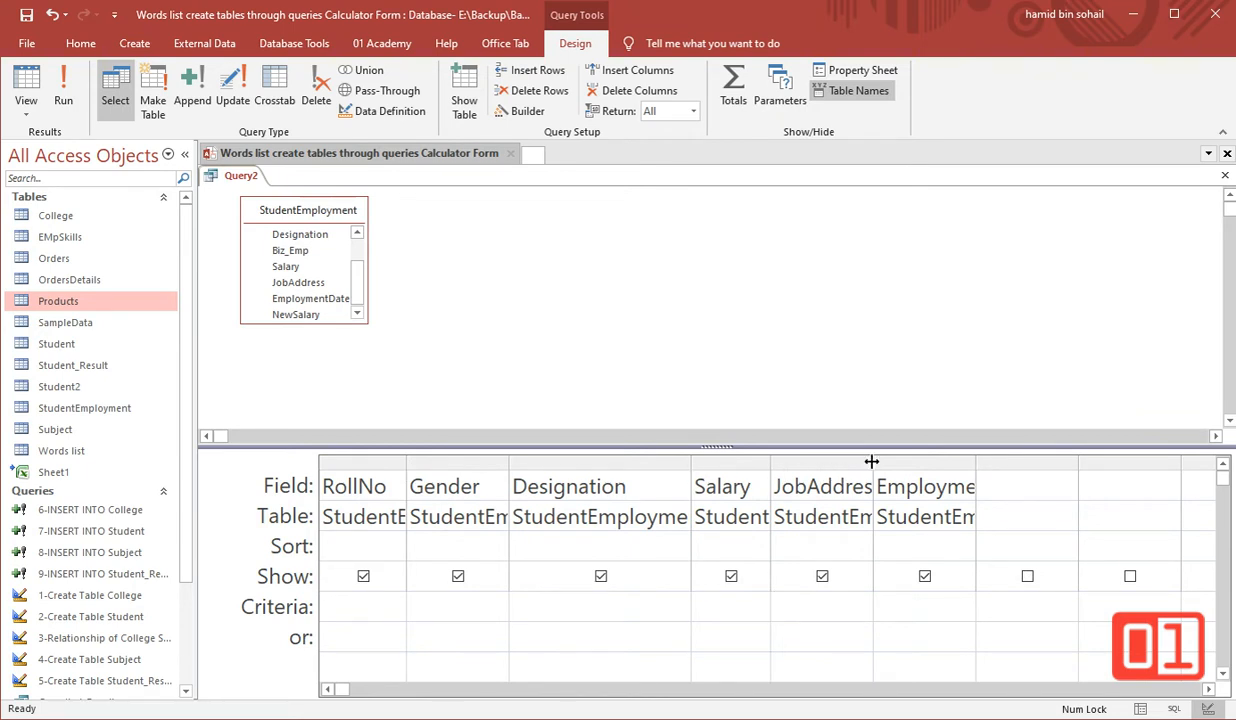
drag(873, 461, 1097, 461)
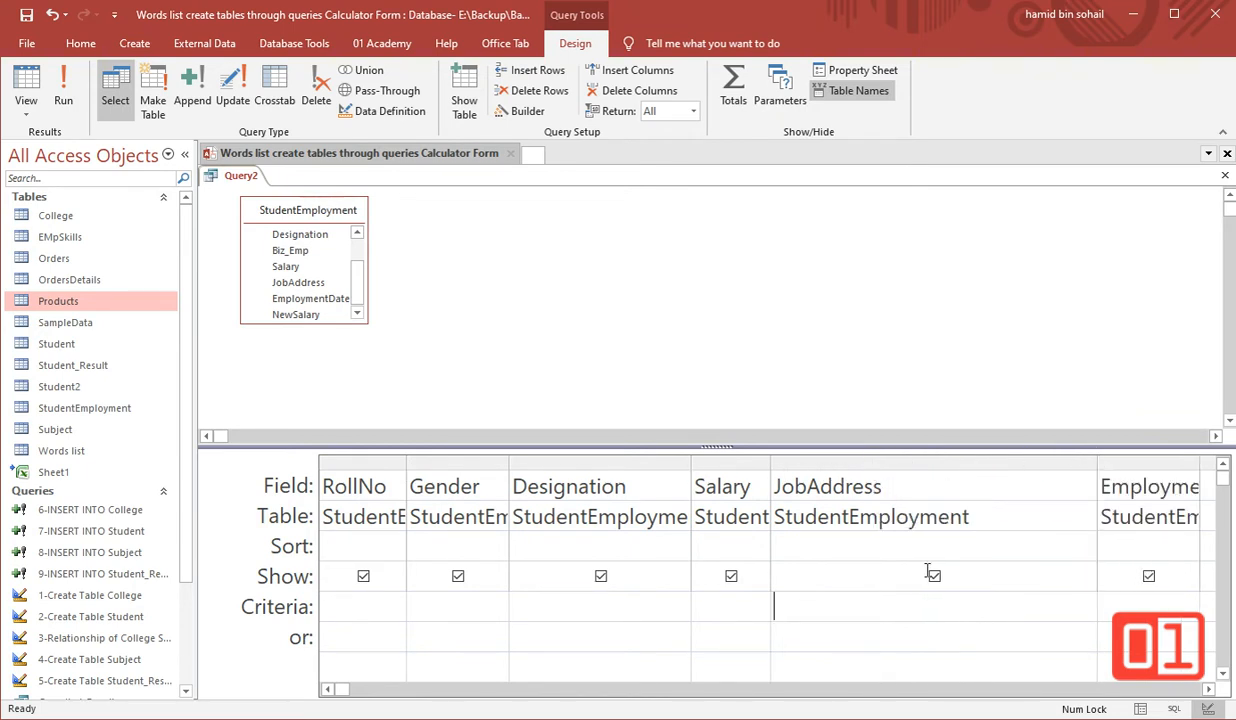
- Enter Like "Gojra*" as the criteria of the JobAddress field and run the query
text(Li)
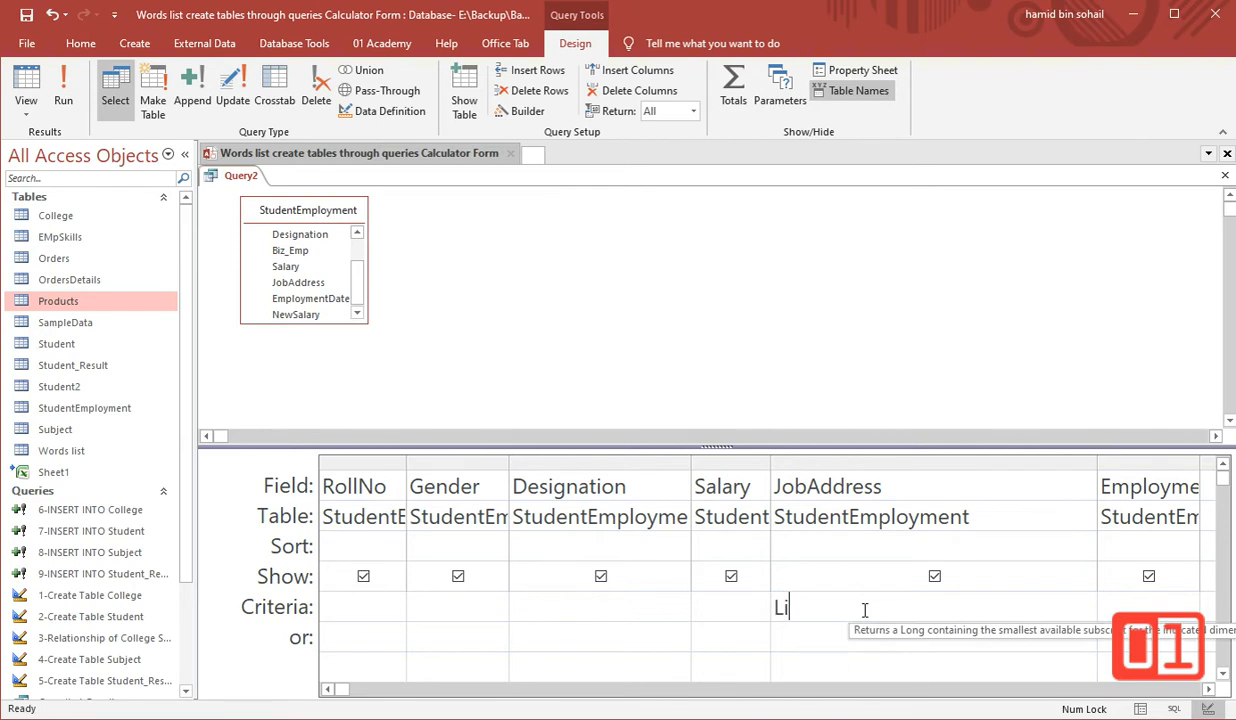
text(ke)
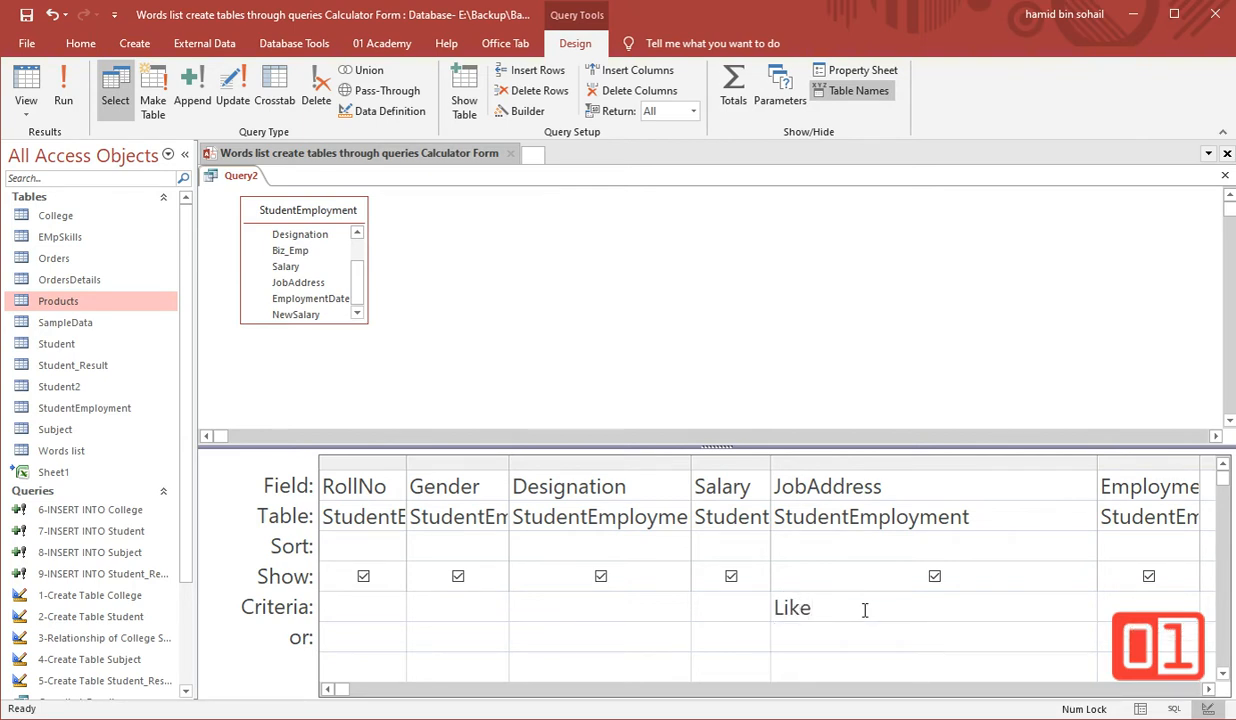
text( Gojra*)
key(Tab)
click(62, 84)
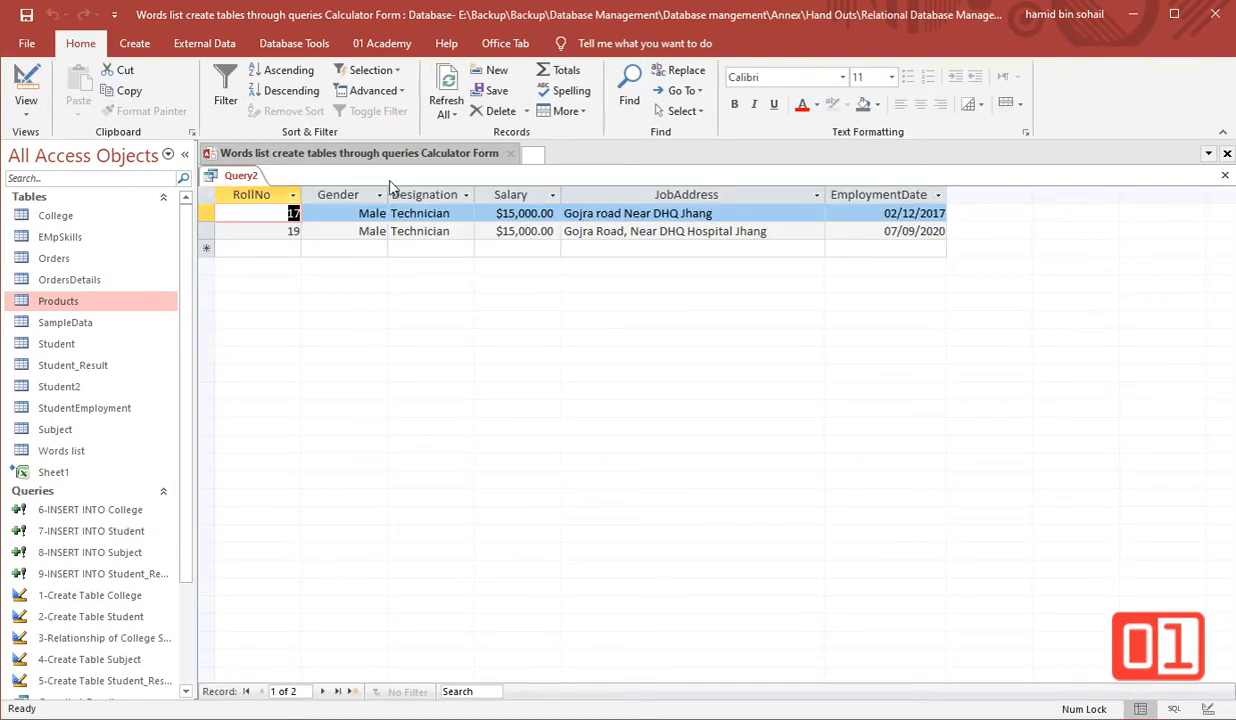
- Return to the query design and change the JobAddress criteria to Like [Starting Text] & "*"
click(26, 78)
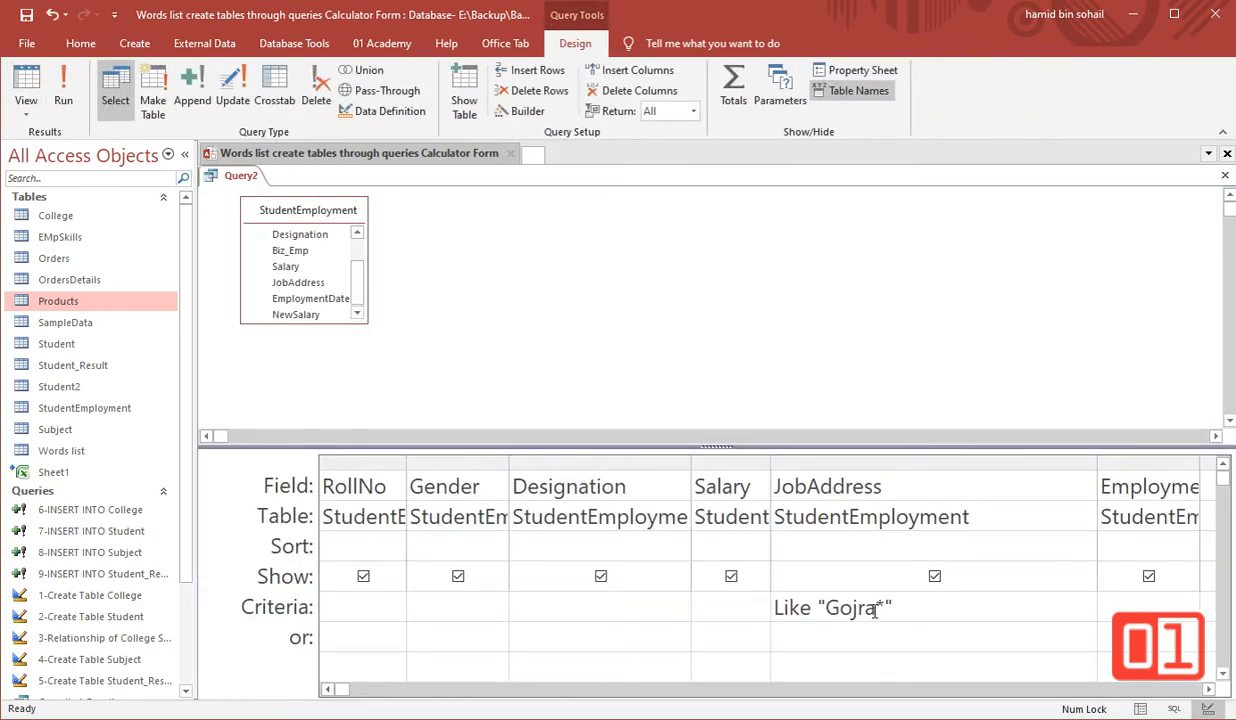
drag(919, 604, 816, 607)
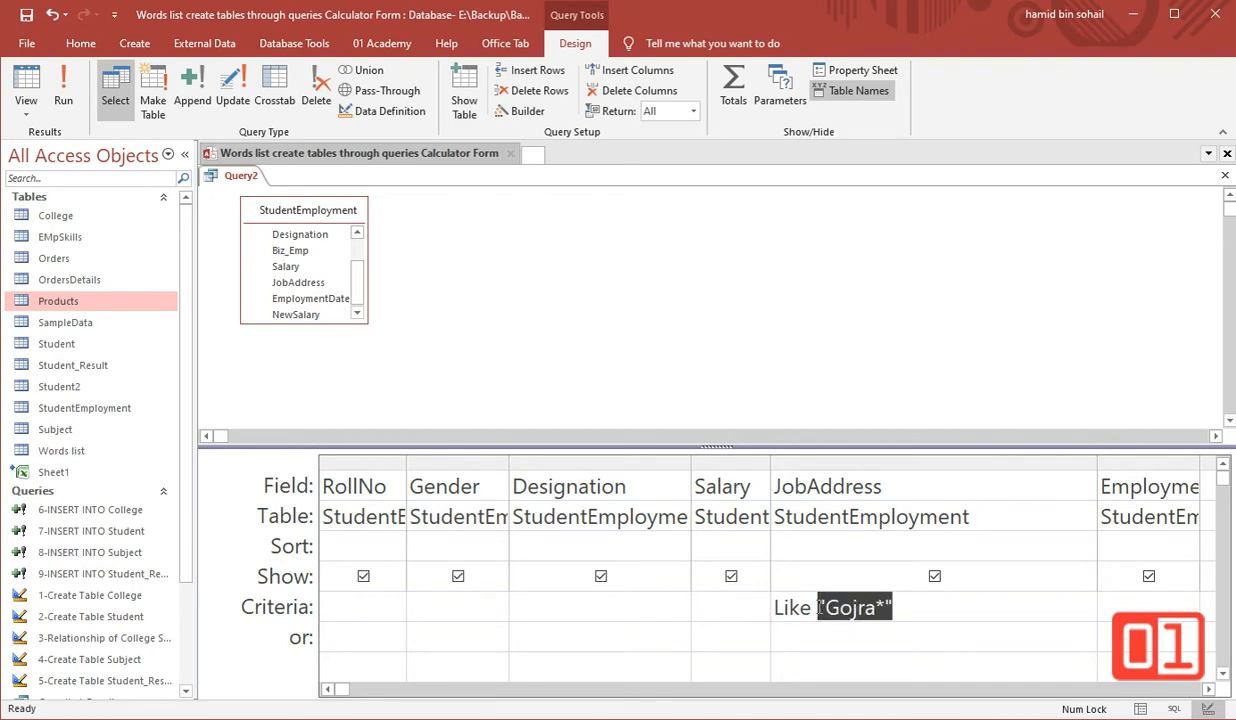
key(Delete)
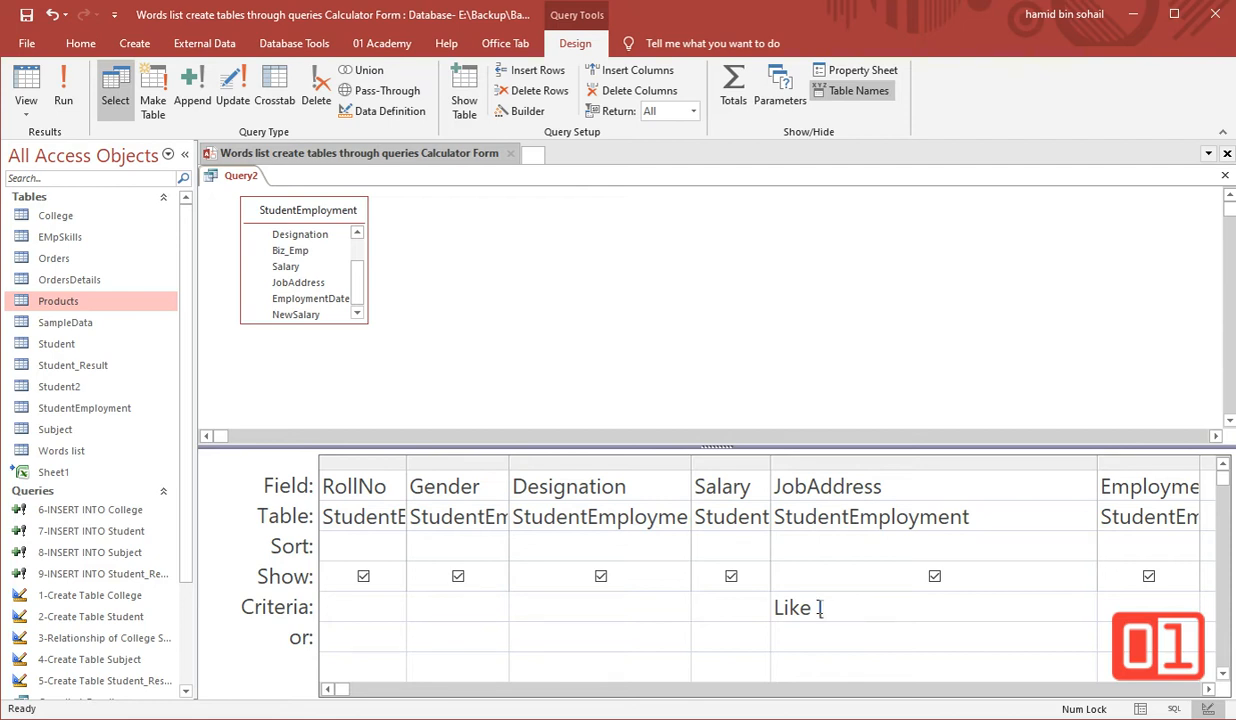
text([Sta)
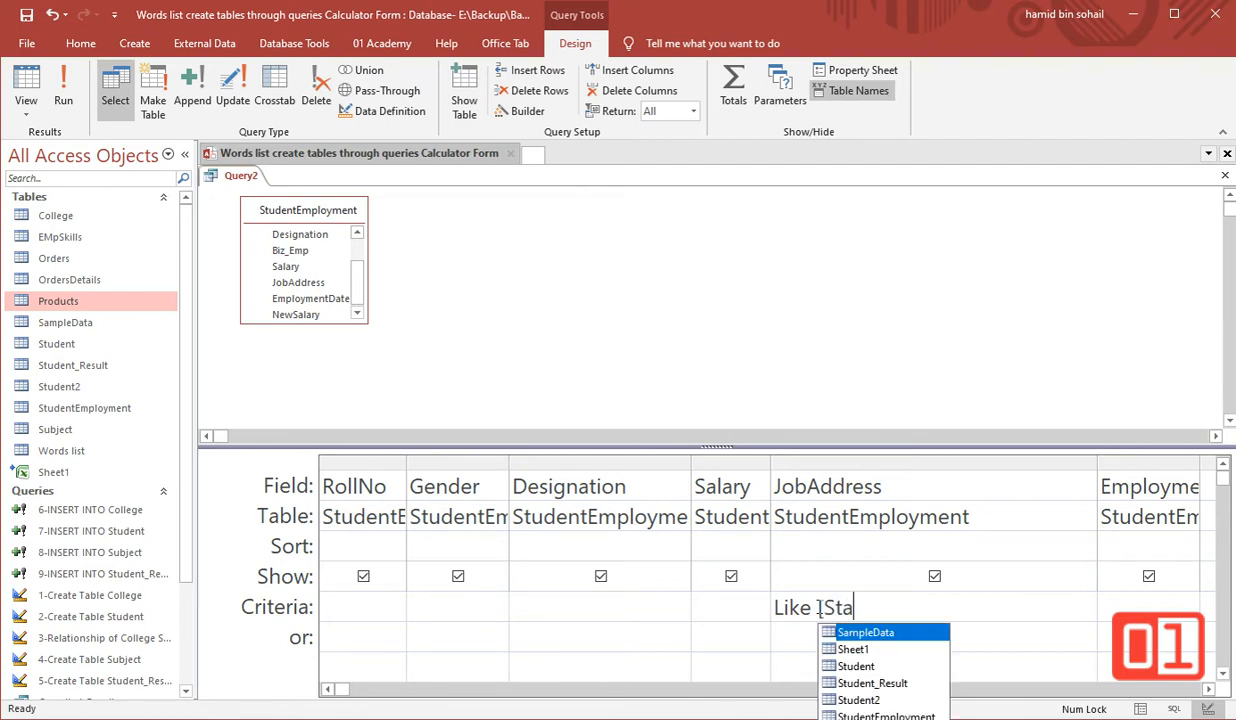
text(rting Te)
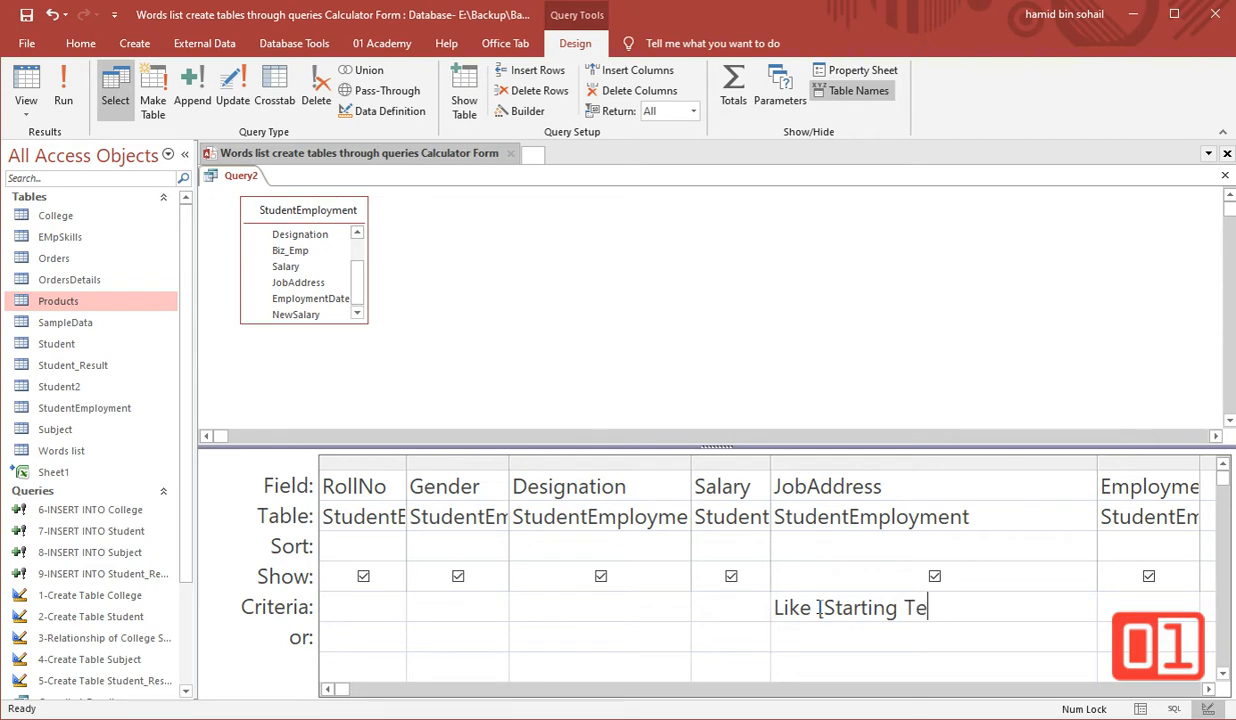
text(xt]&)
text(*)
key(Tab)
- Run the query with F as the Starting Text parameter
click(63, 90)
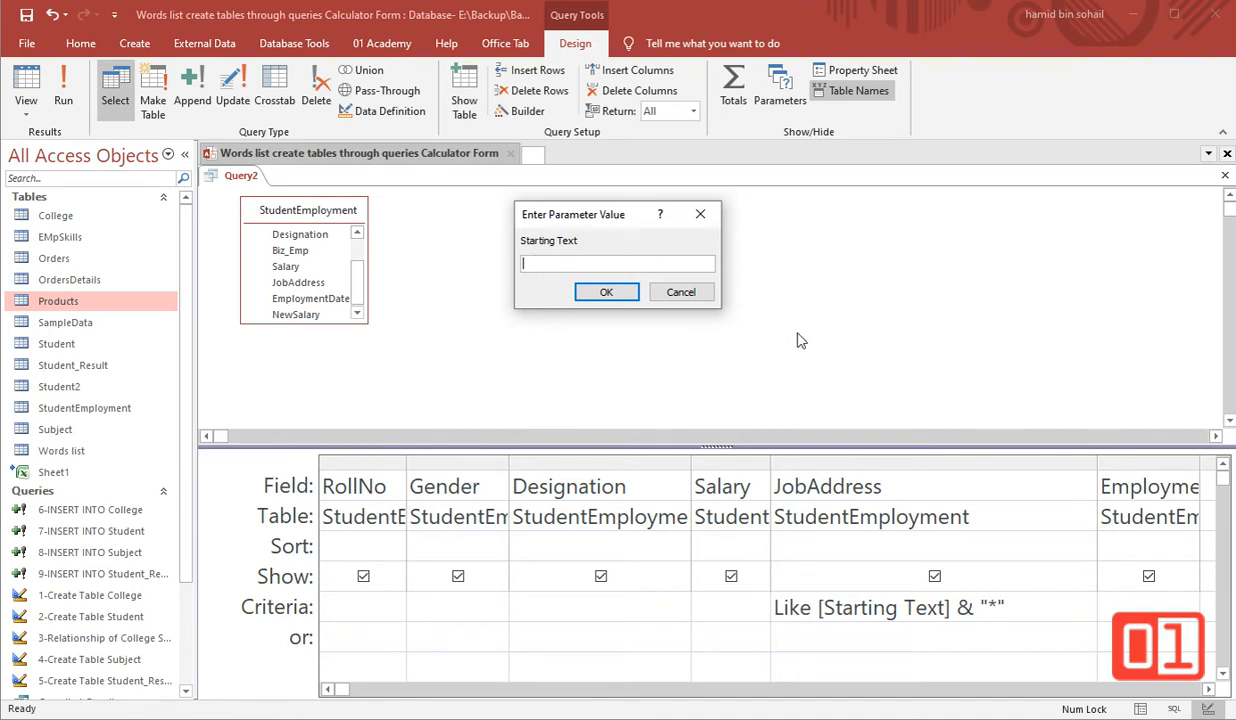
text(F)
key(Return)
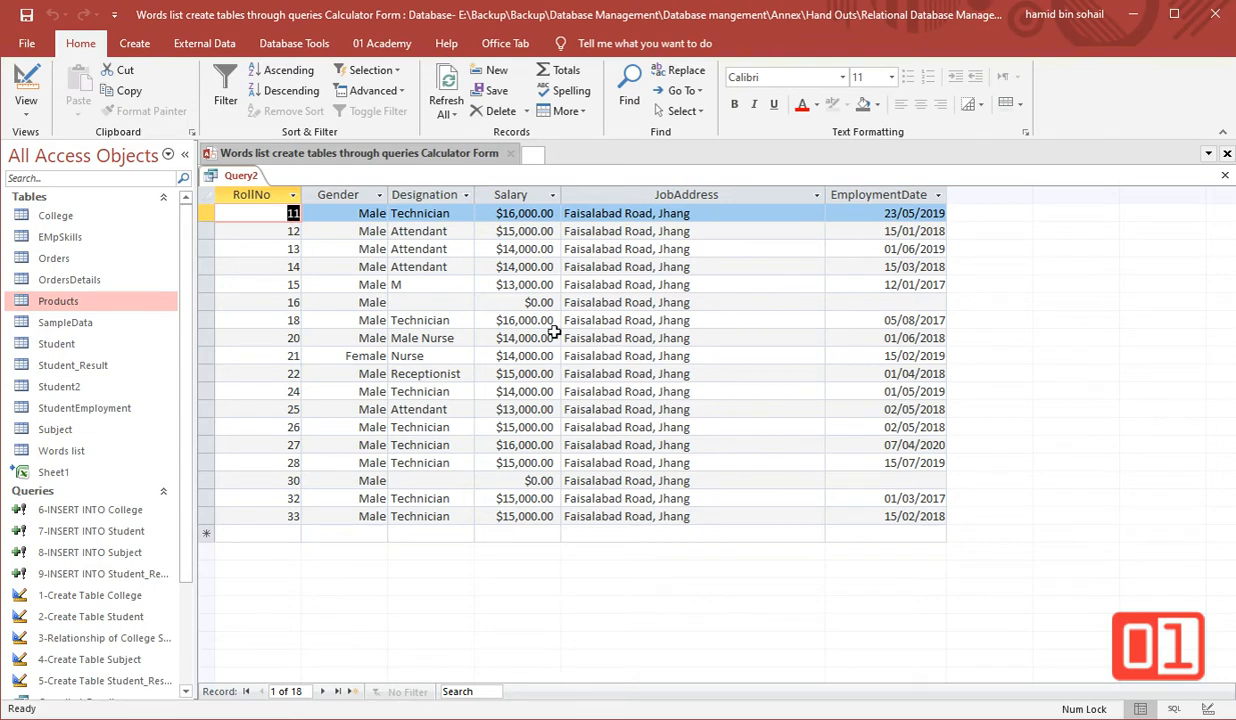
- Return to the query design and change the JobAddress criteria to Like "*" & [Any Text] & "*"
click(33, 85)
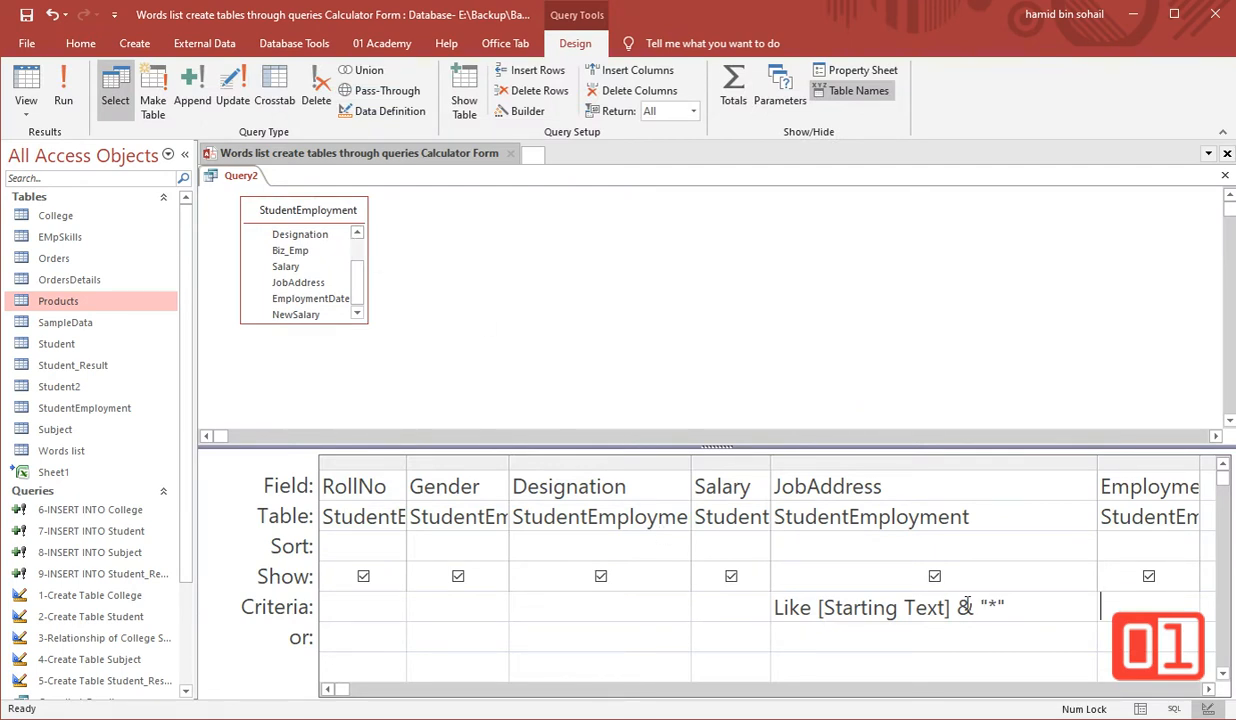
click(818, 608)
text(")
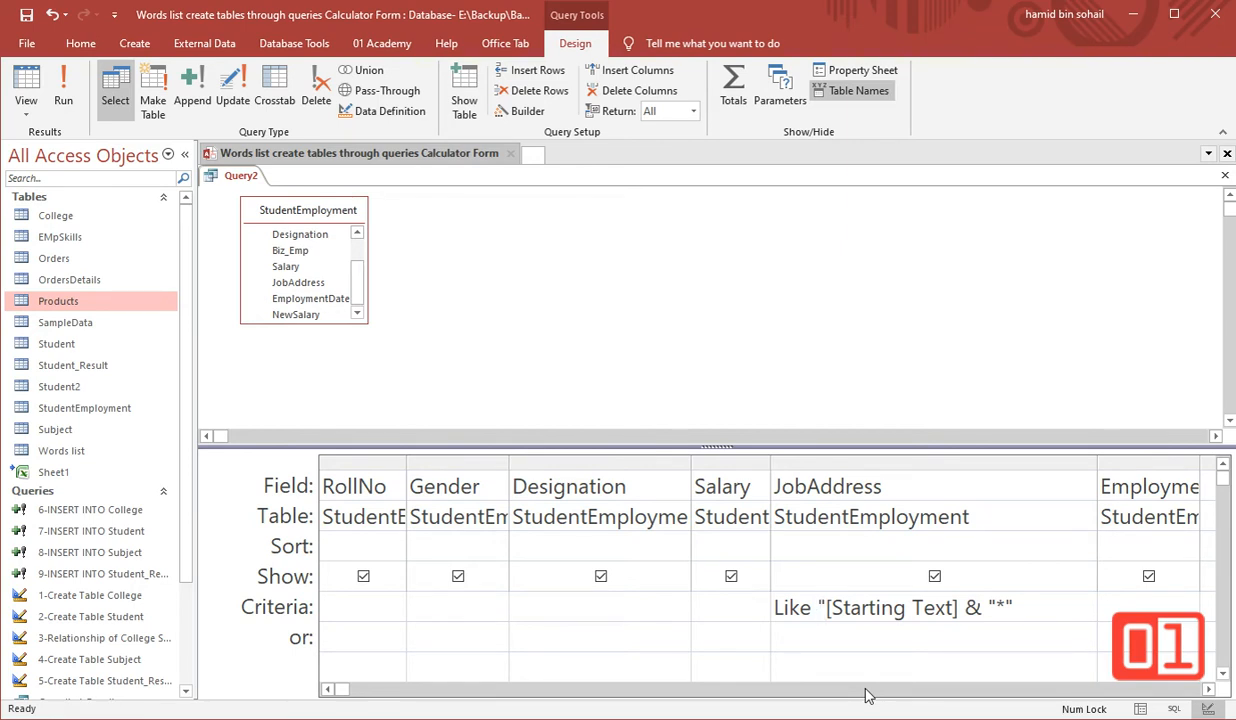
text(*")
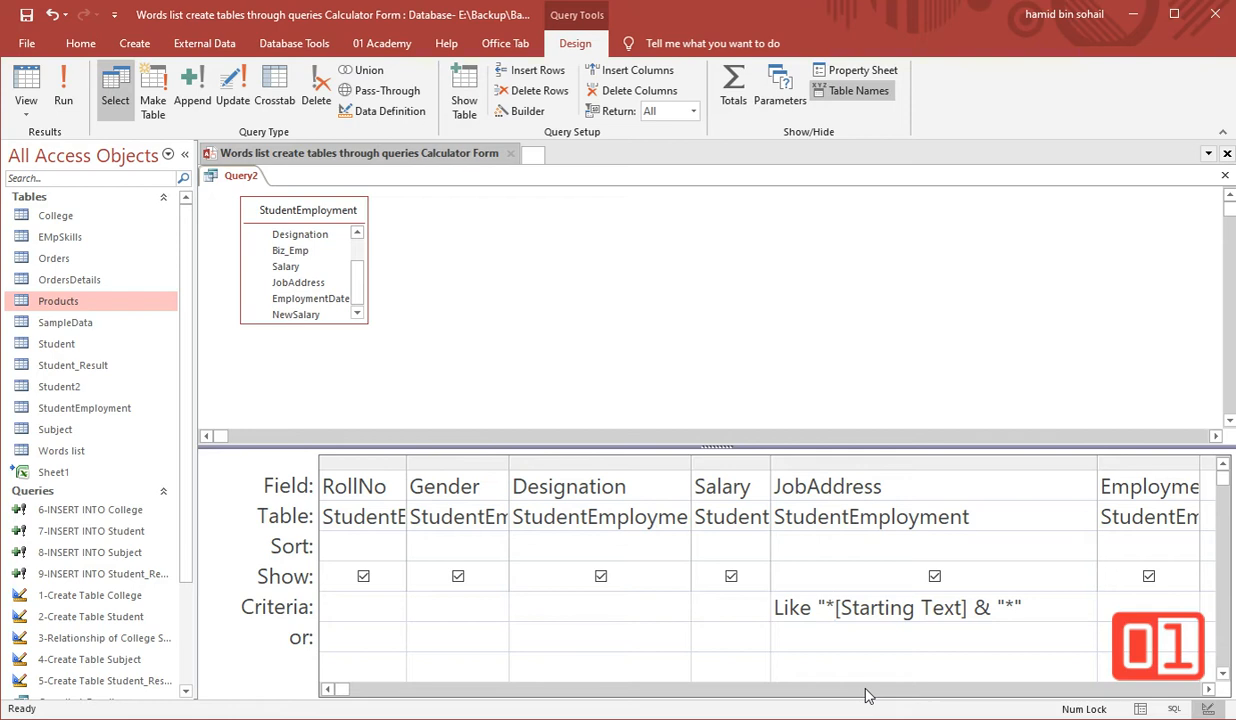
text( &)
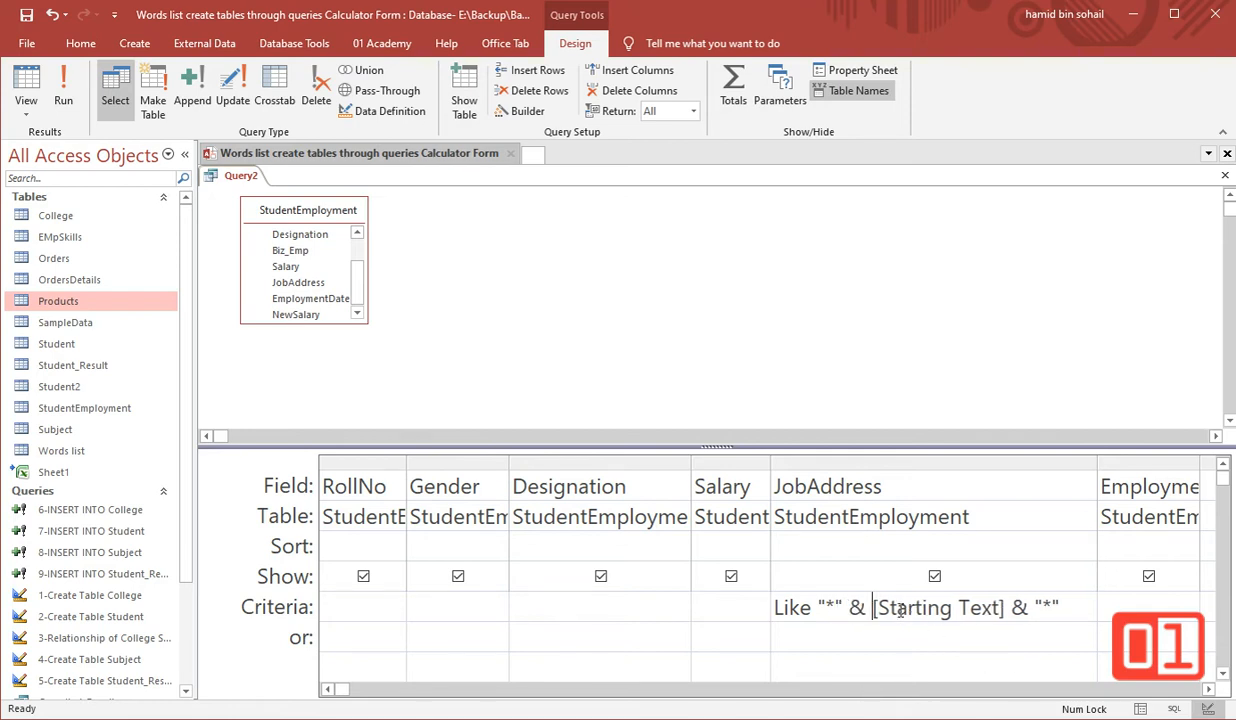
drag(877, 607, 953, 613)
text(A)
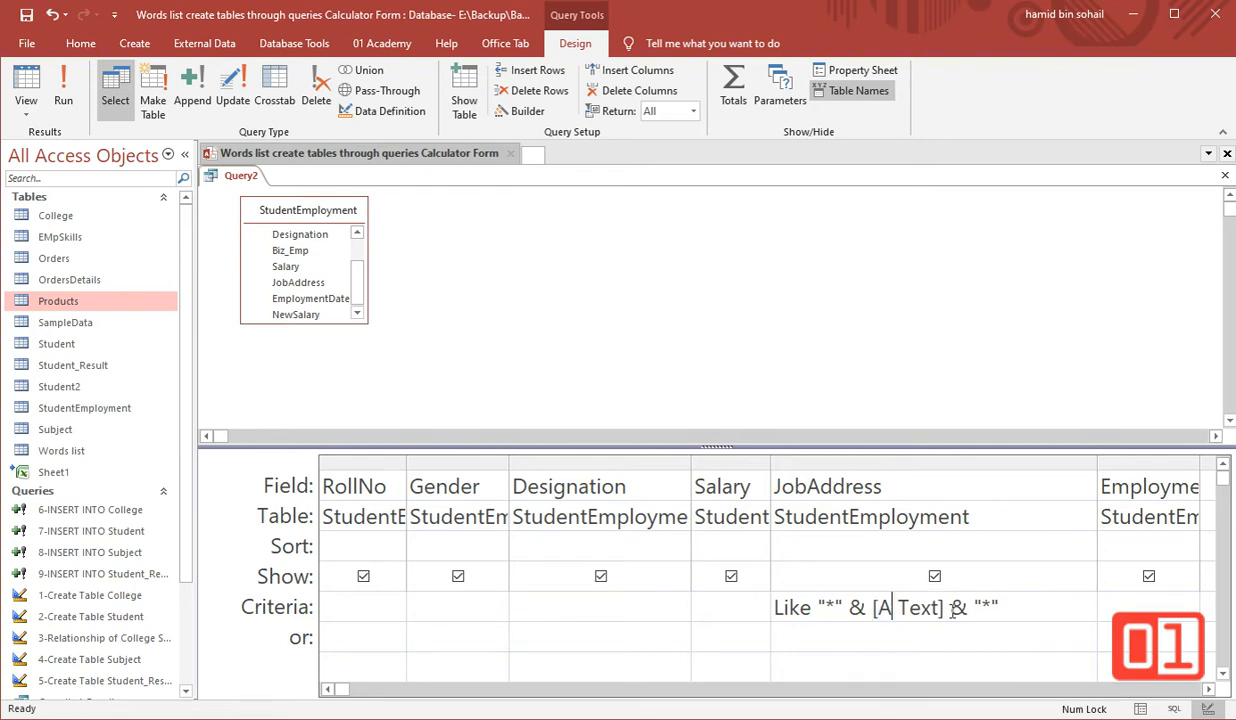
text(ny)
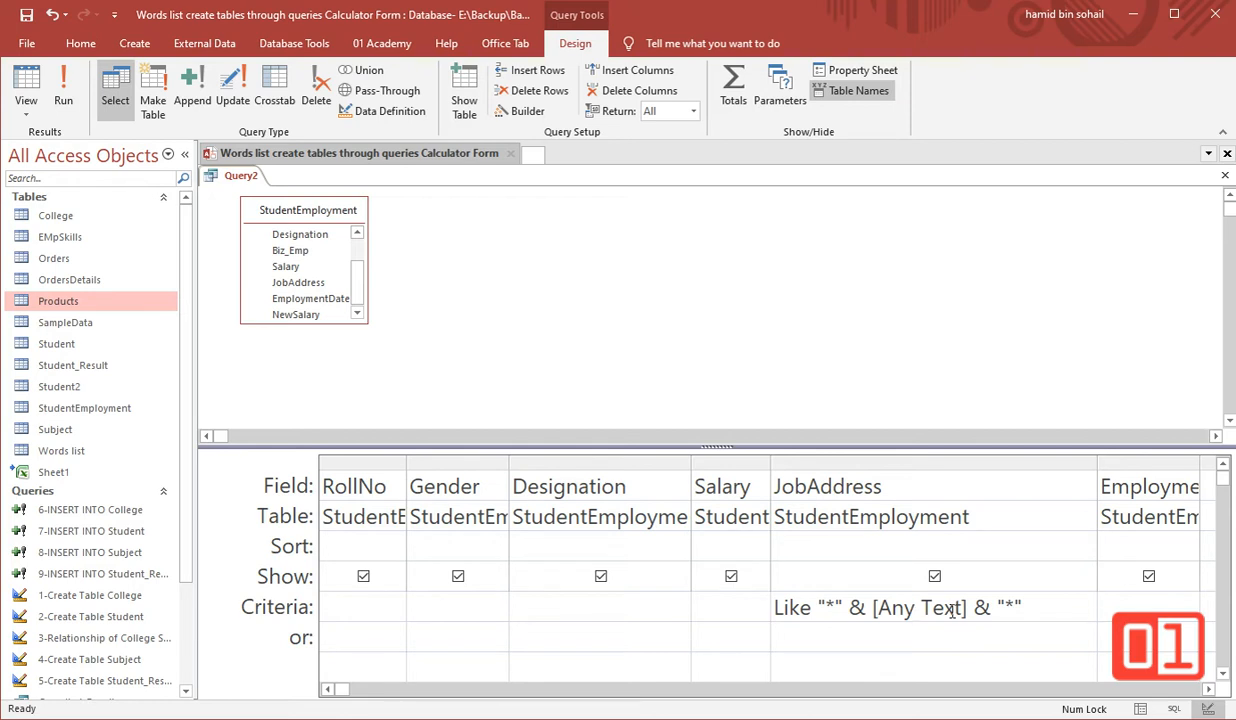
- Run the query with Gojra as the Any Text parameter
click(63, 90)
text(Go)
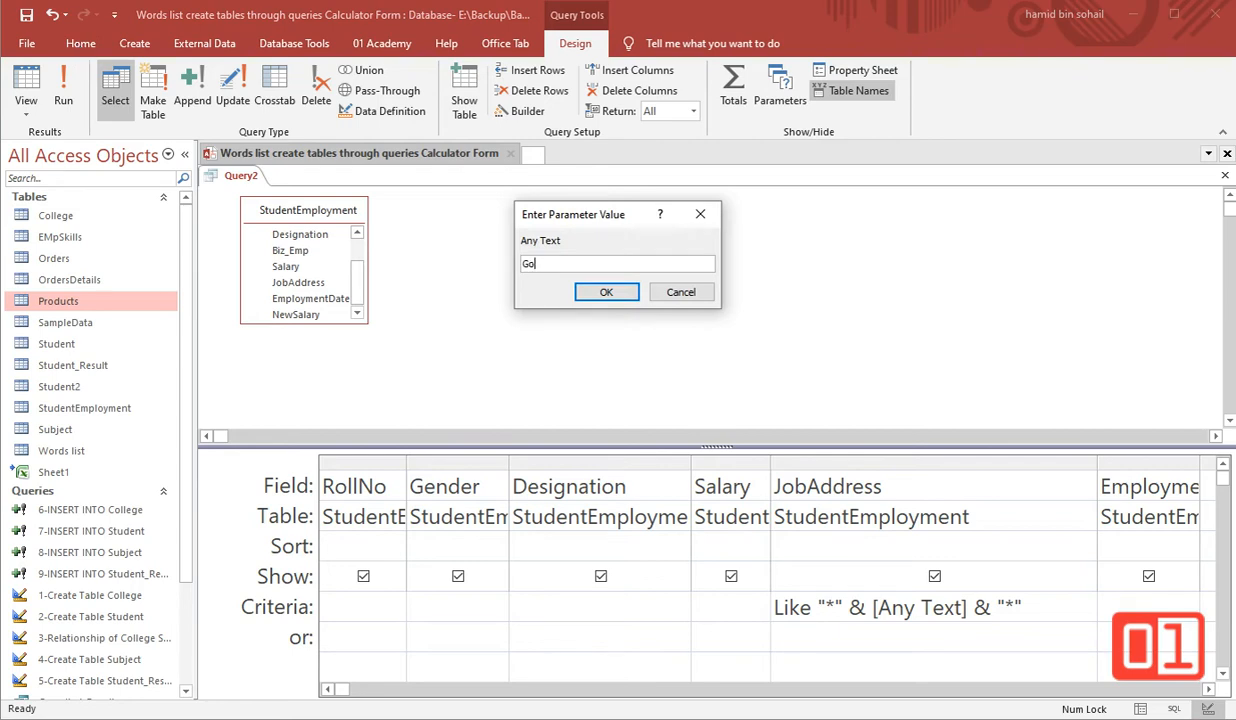
text(jra)
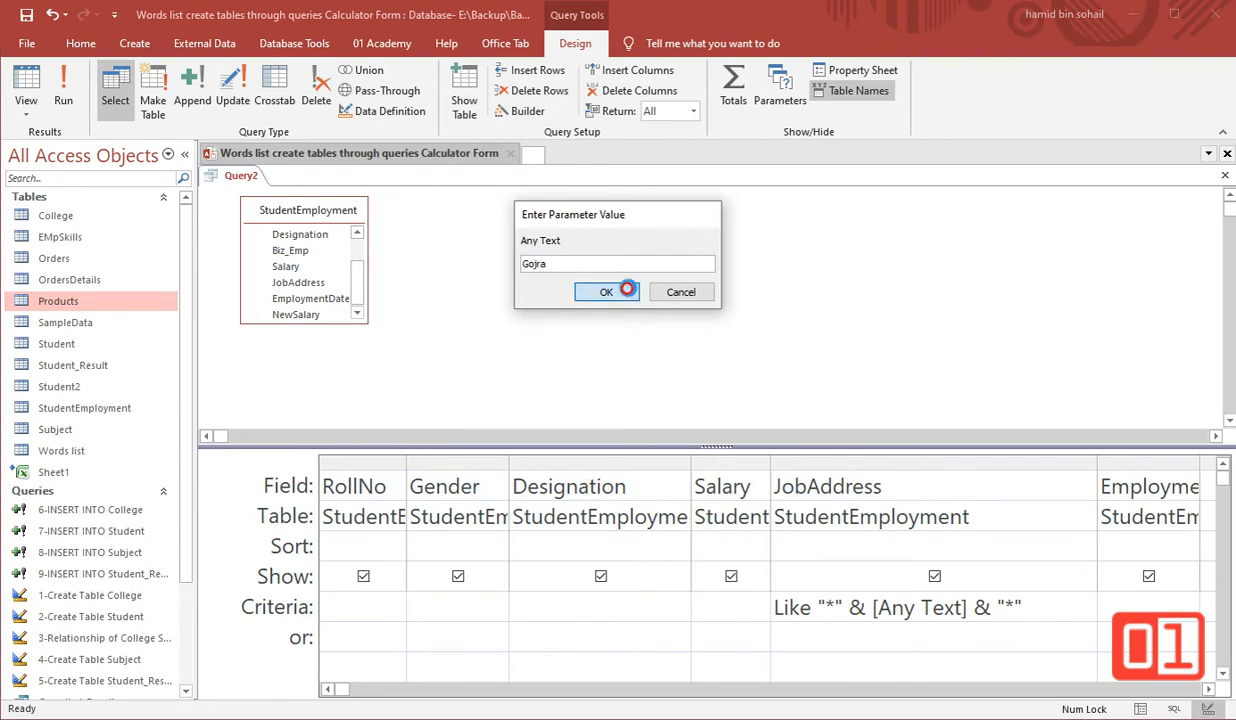
click(606, 292)
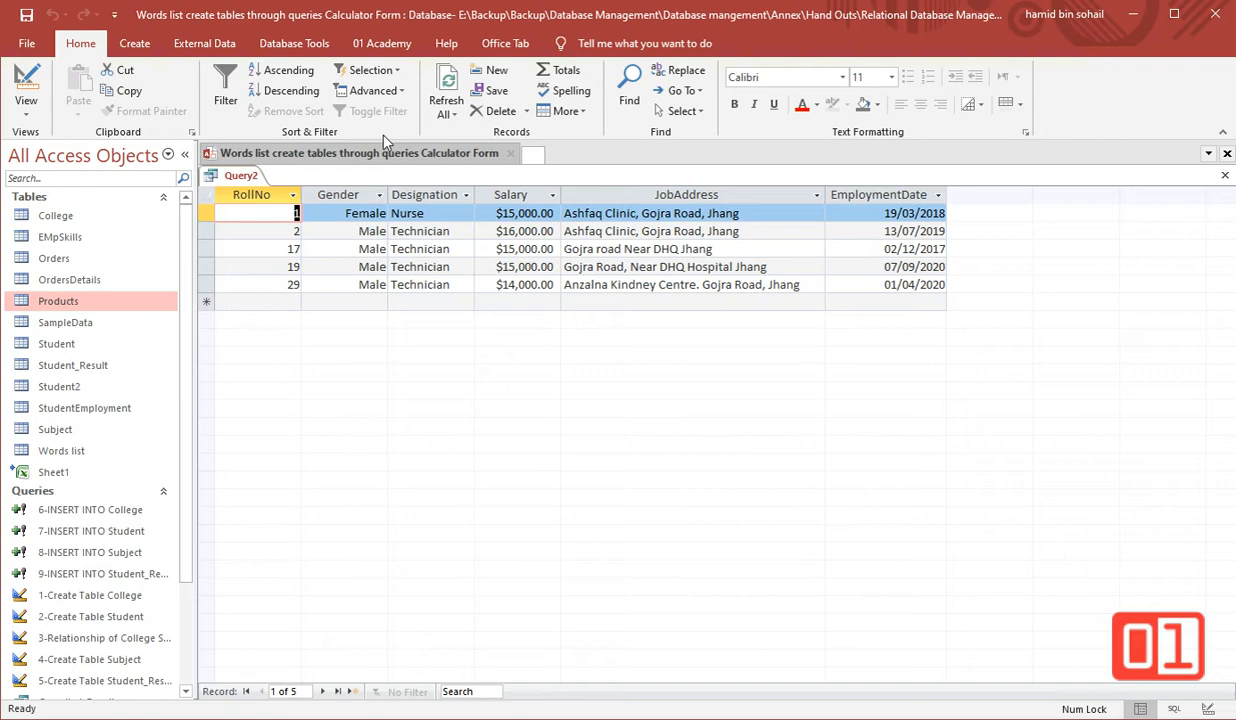
- Return to the query design, delete the JobAddress field and fit the EmploymentDate column to its content
click(33, 86)
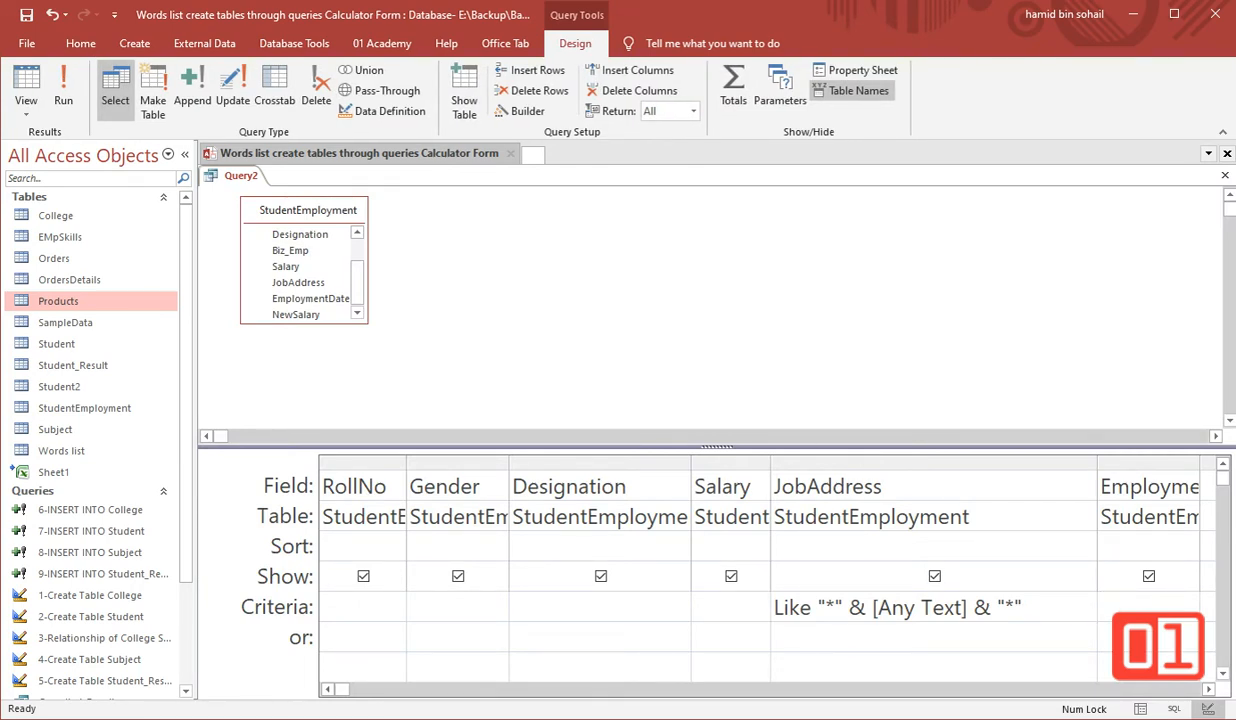
click(1024, 463)
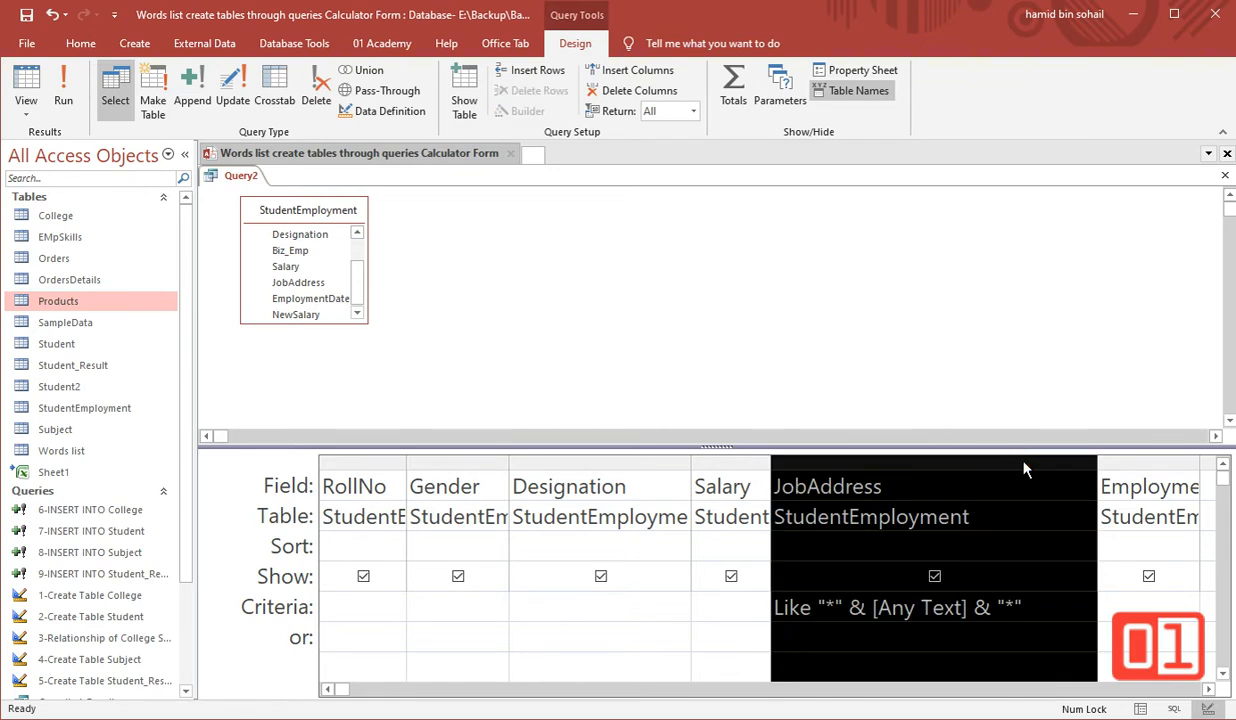
key(Delete)
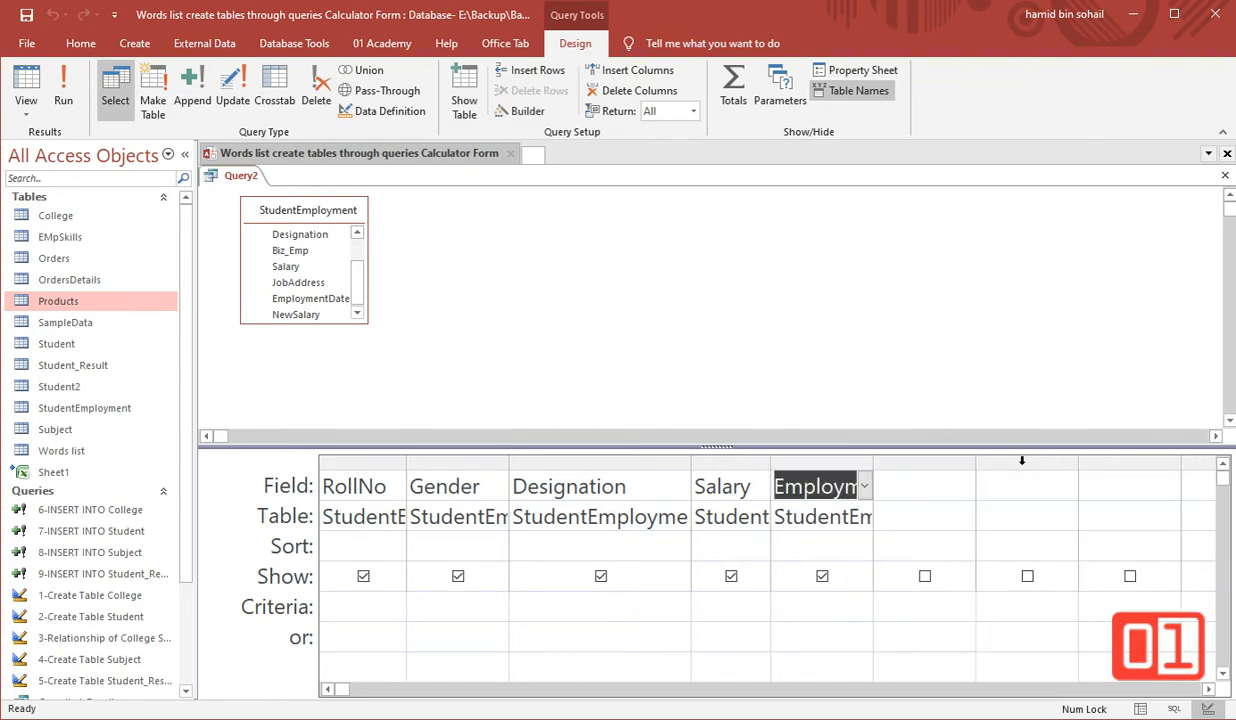
double_click(873, 458)
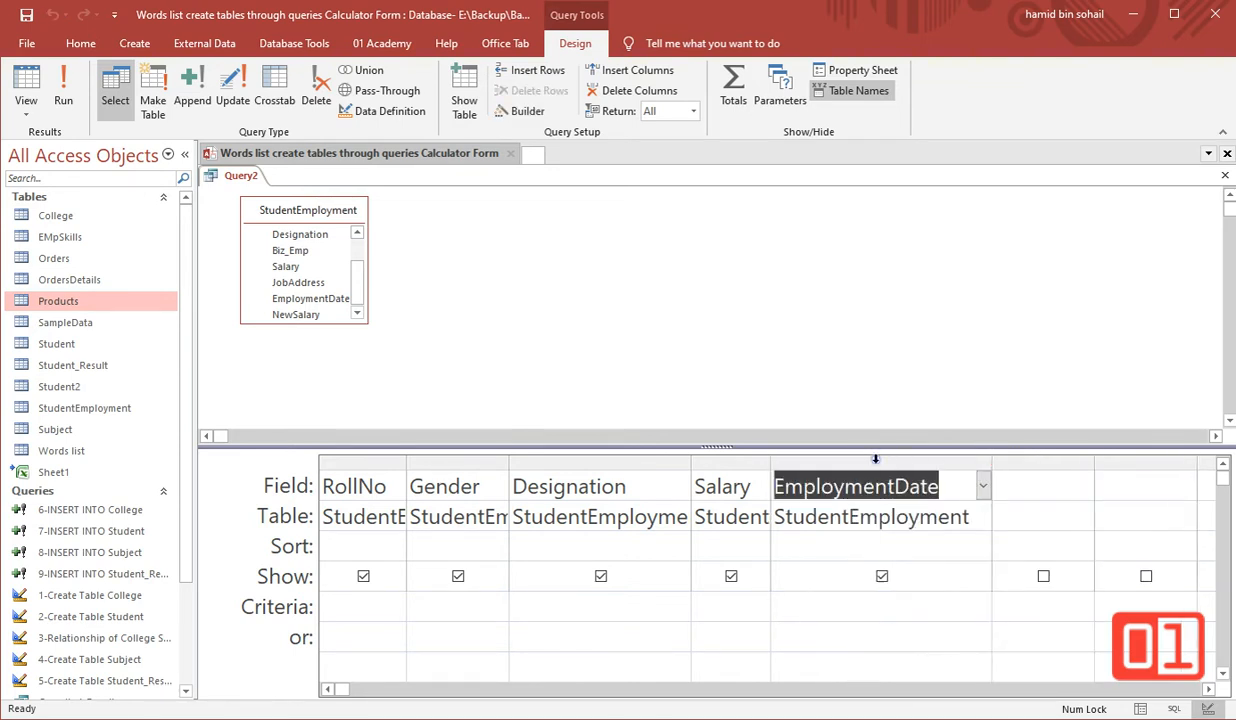
- Narrow the Designation column and enlarge the design grid area, leaving the EmploymentDate criteria empty
click(849, 610)
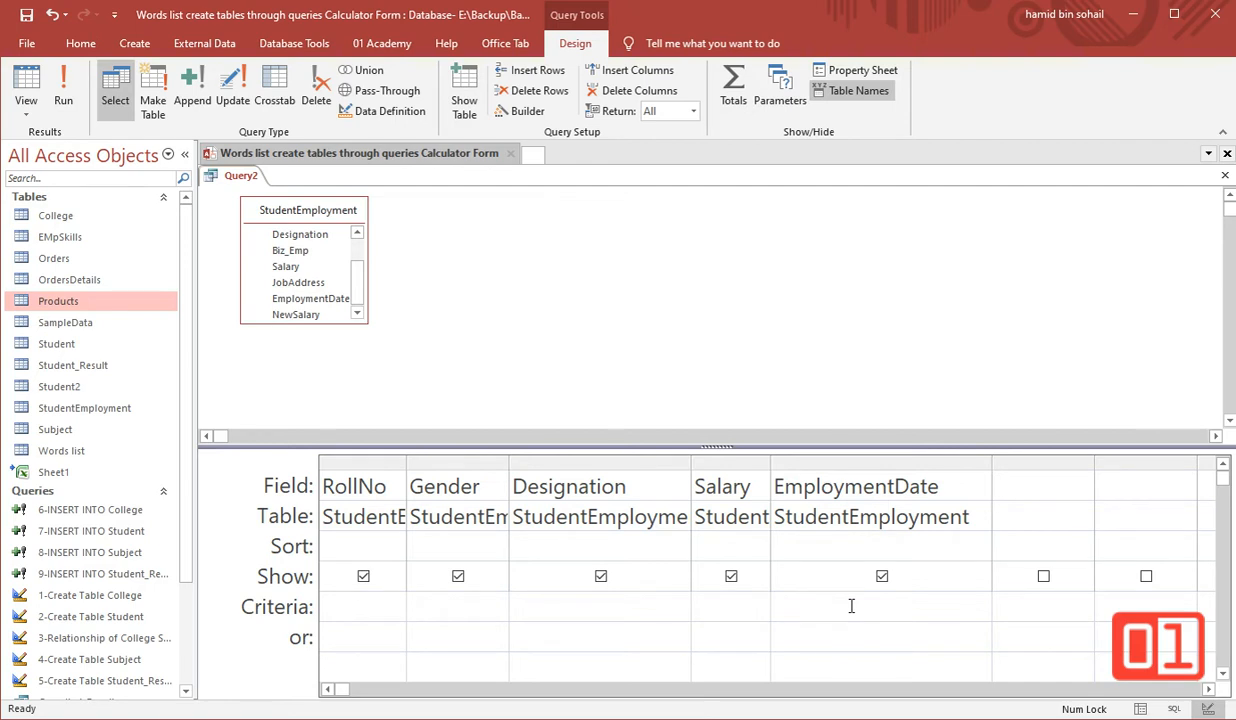
click(688, 463)
click(693, 463)
drag(690, 465, 635, 472)
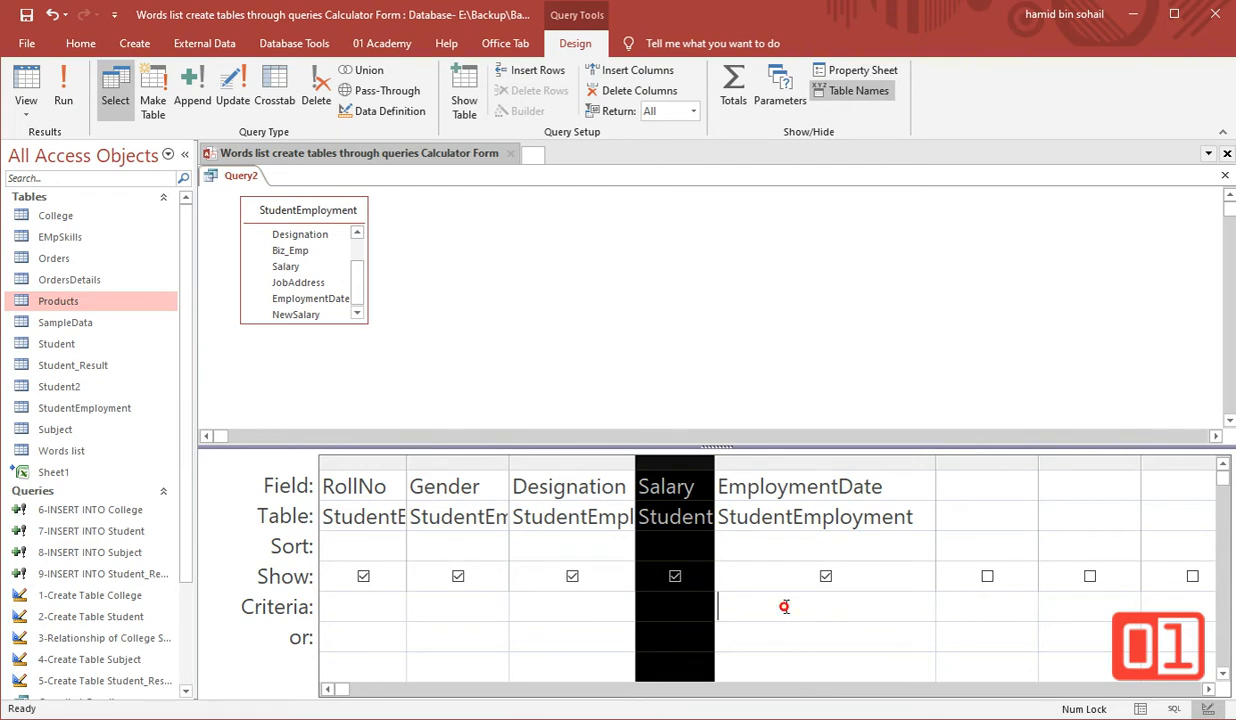
click(784, 606)
text(Be)
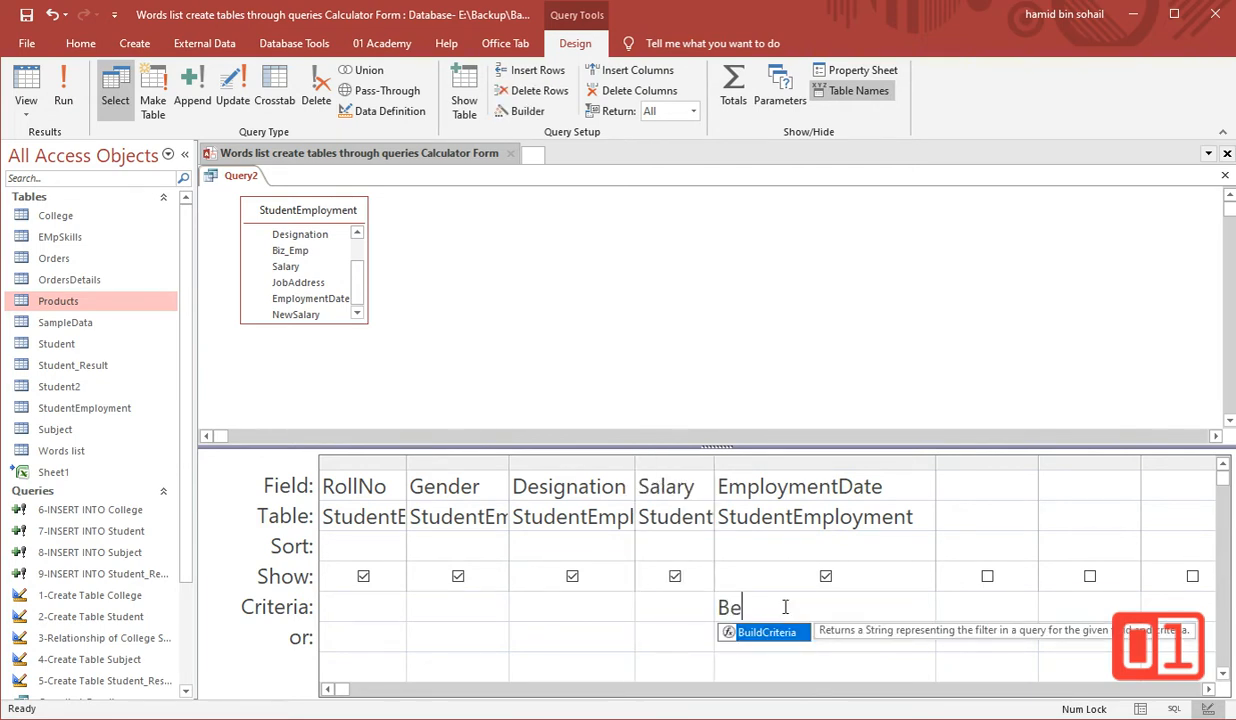
drag(725, 450, 720, 333)
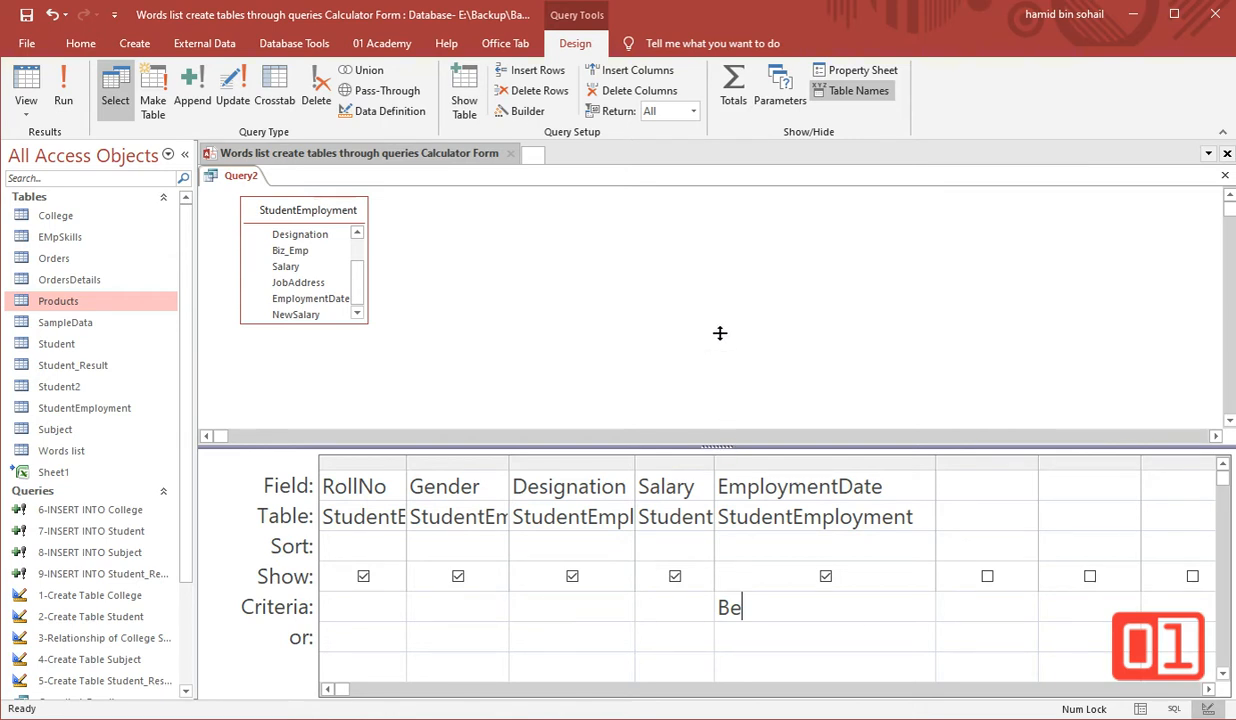
double_click(757, 498)
key(BackSpace)
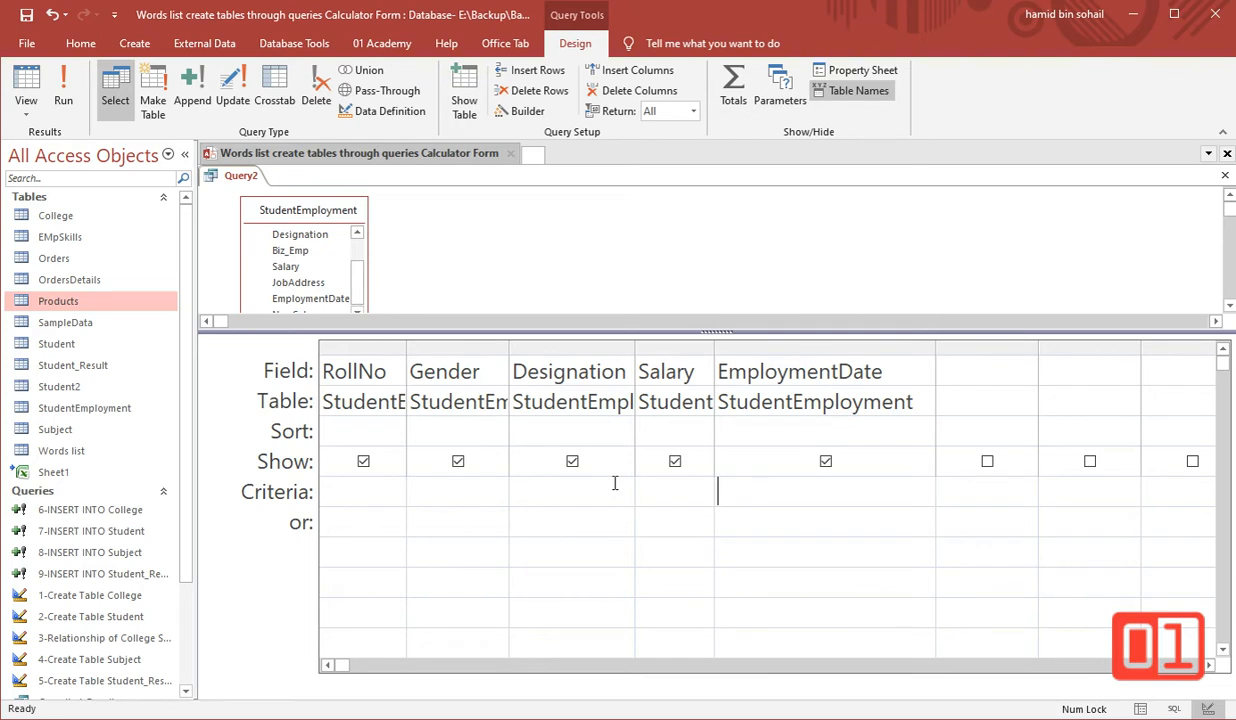
- Open the Zoom box for the EmploymentDate criteria and accept its font settings of Tahoma Regular, size 20
right_click(755, 497)
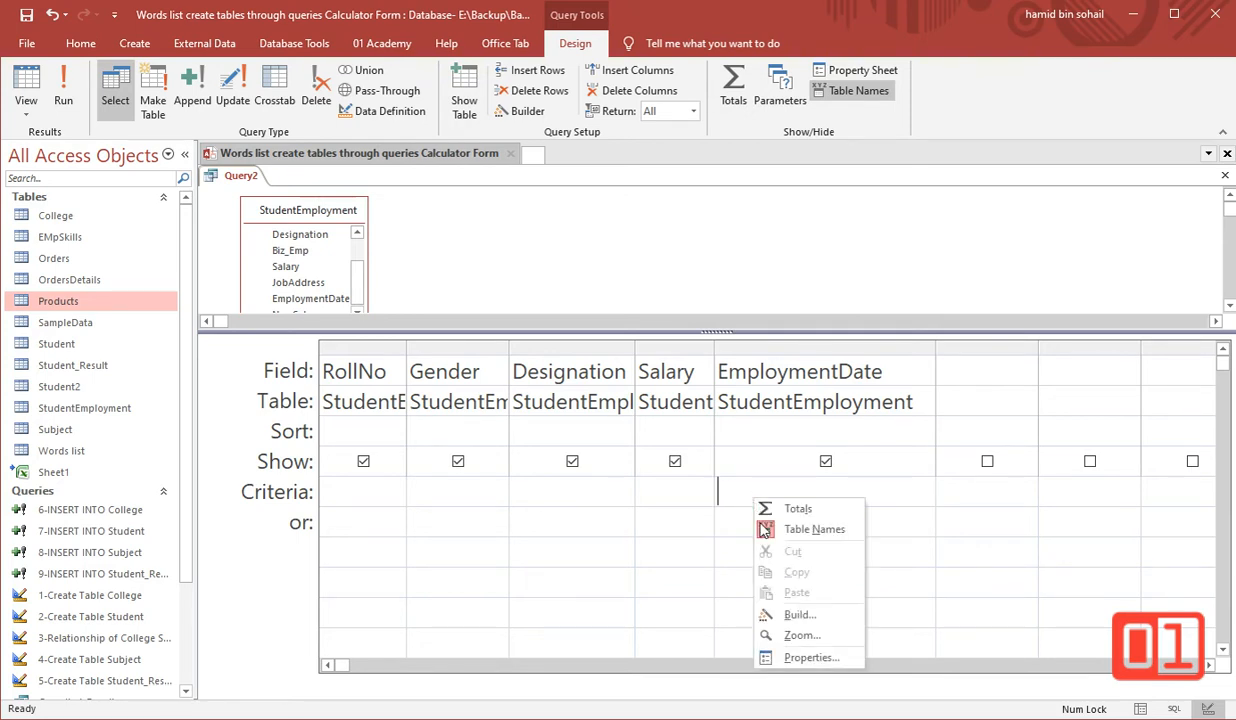
click(810, 637)
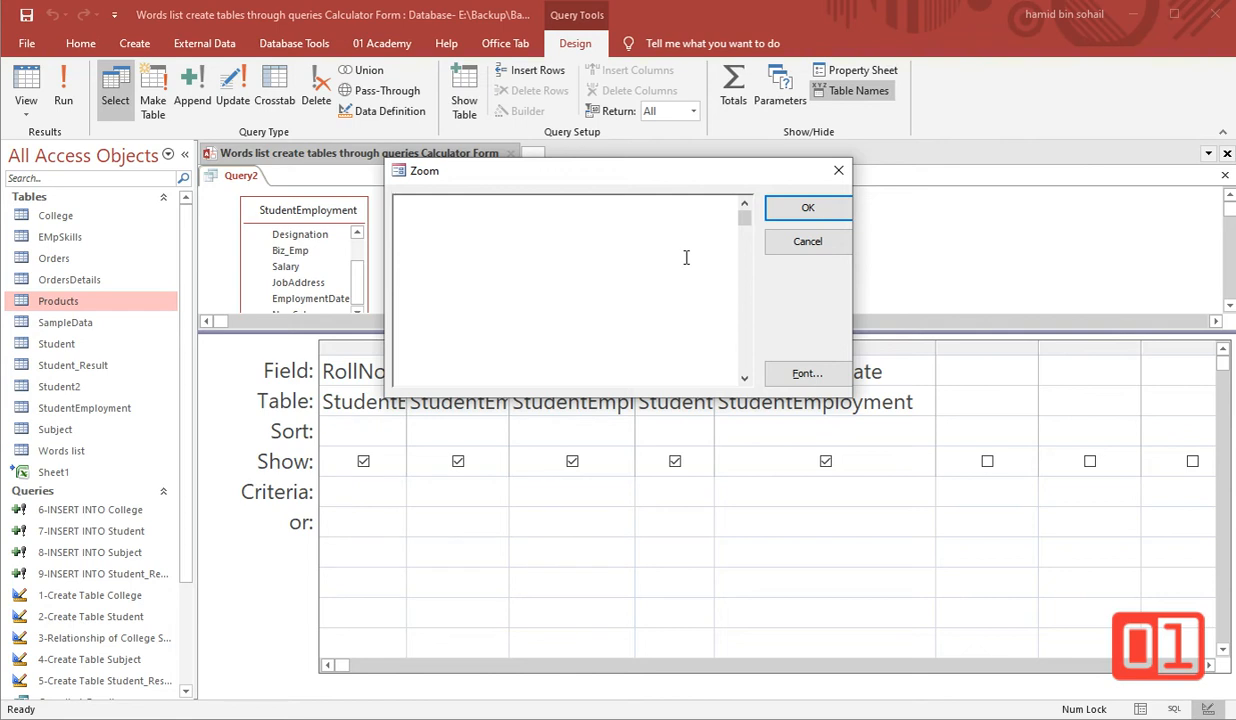
text(Be)
key(BackSpace)
key(BackSpace)
click(806, 373)
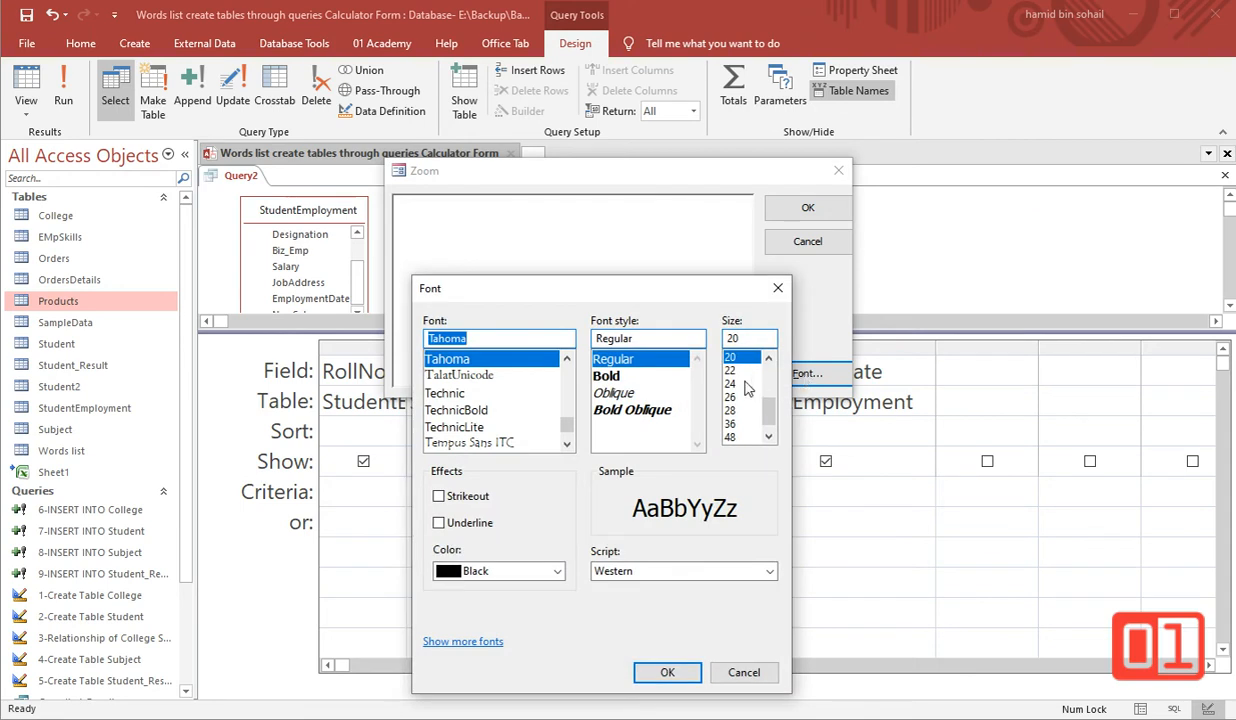
drag(674, 297, 699, 240)
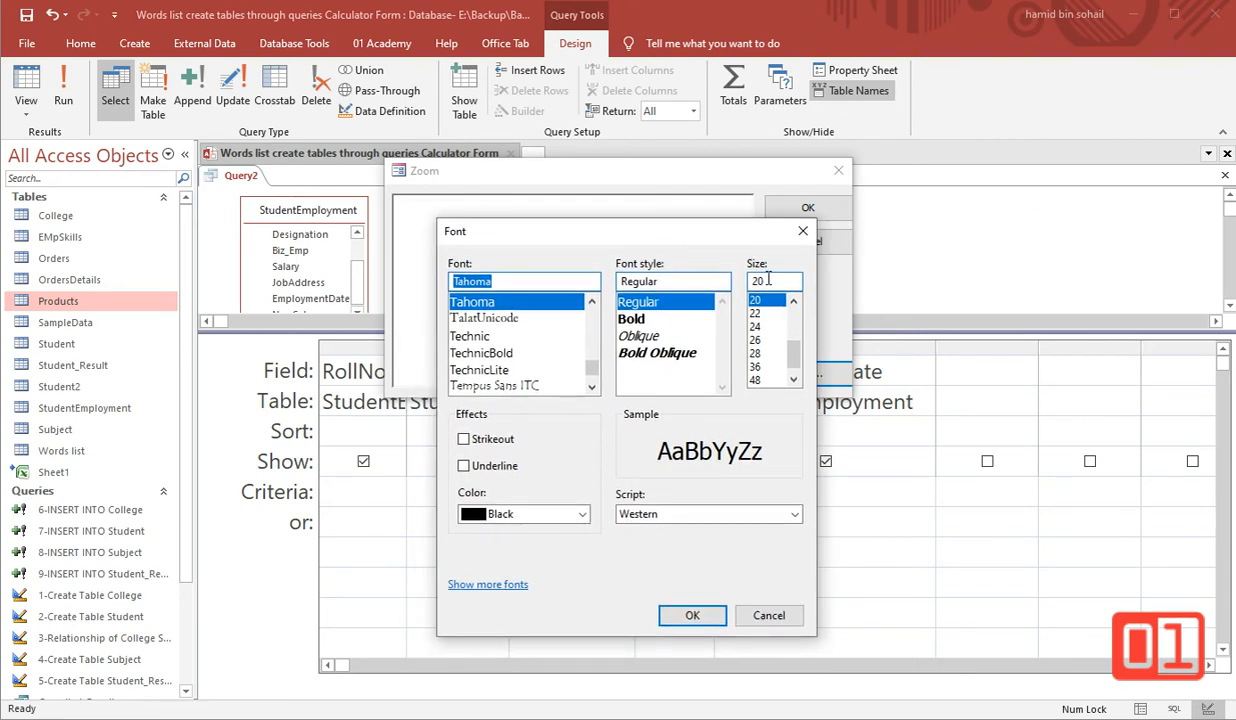
click(690, 617)
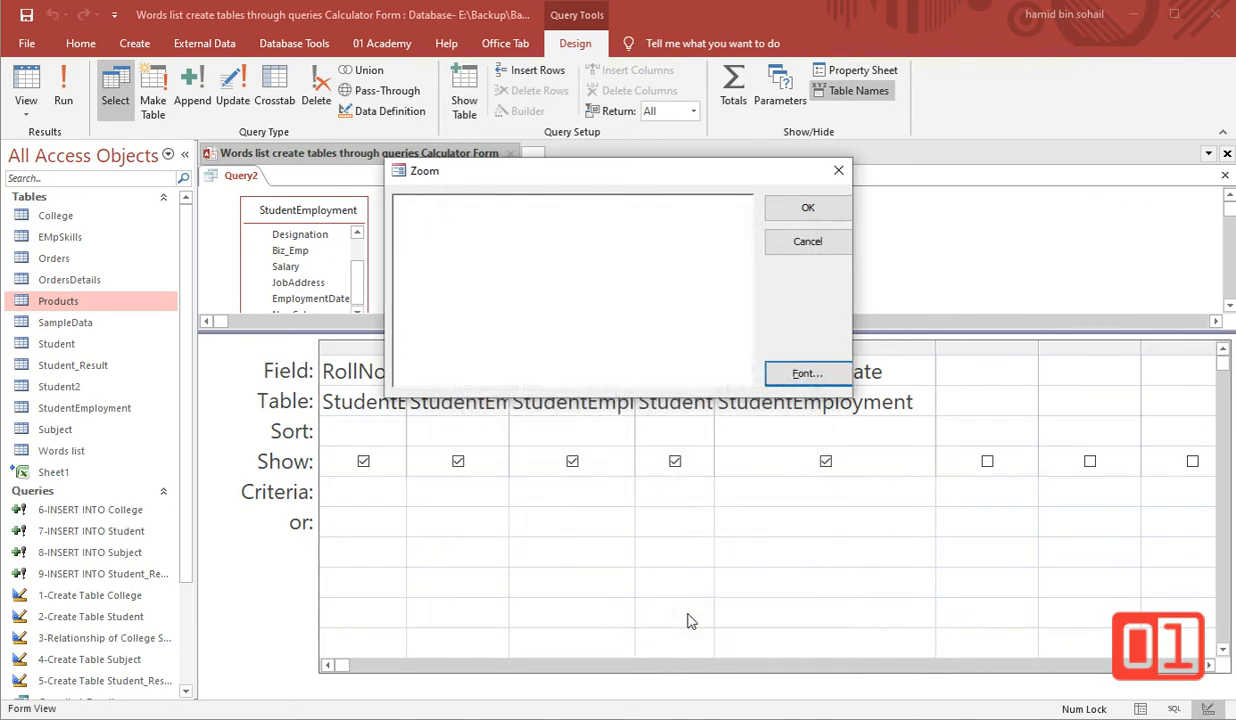
- Enter BETWEEN [Starting Date] AND [Ending Date] as the EmploymentDate criteria and fit the column width to it
click(458, 263)
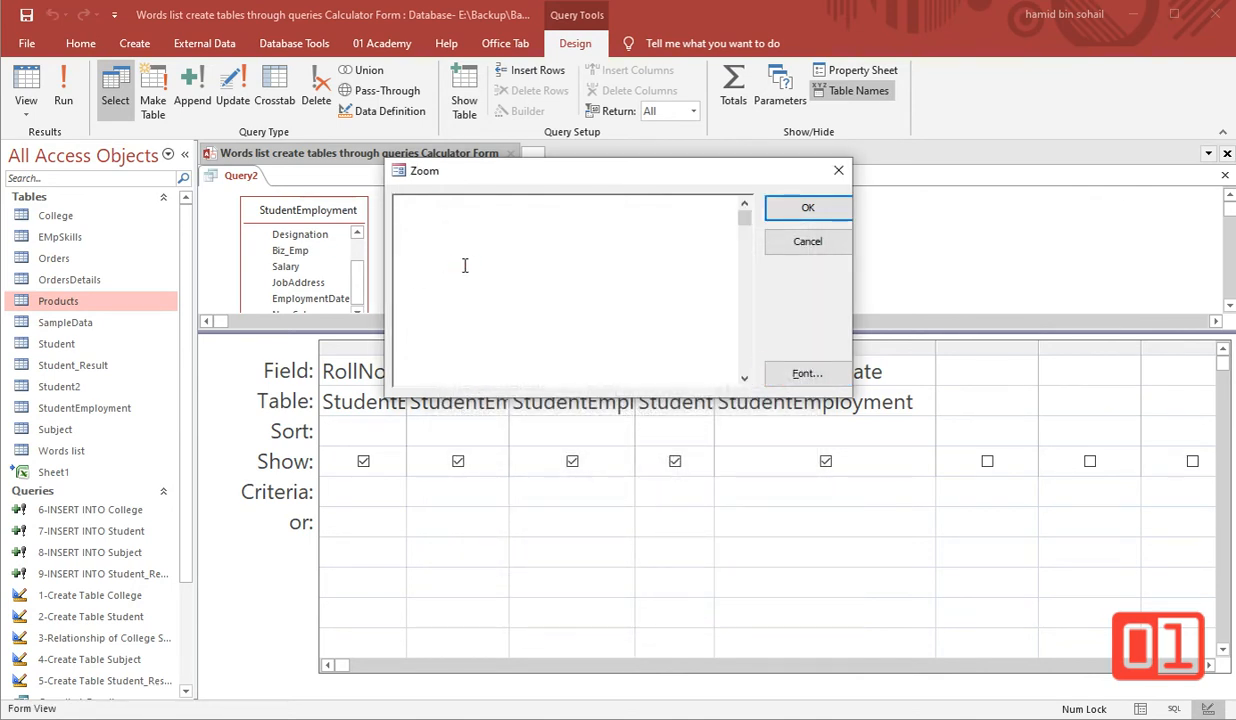
text(BETWEEN)
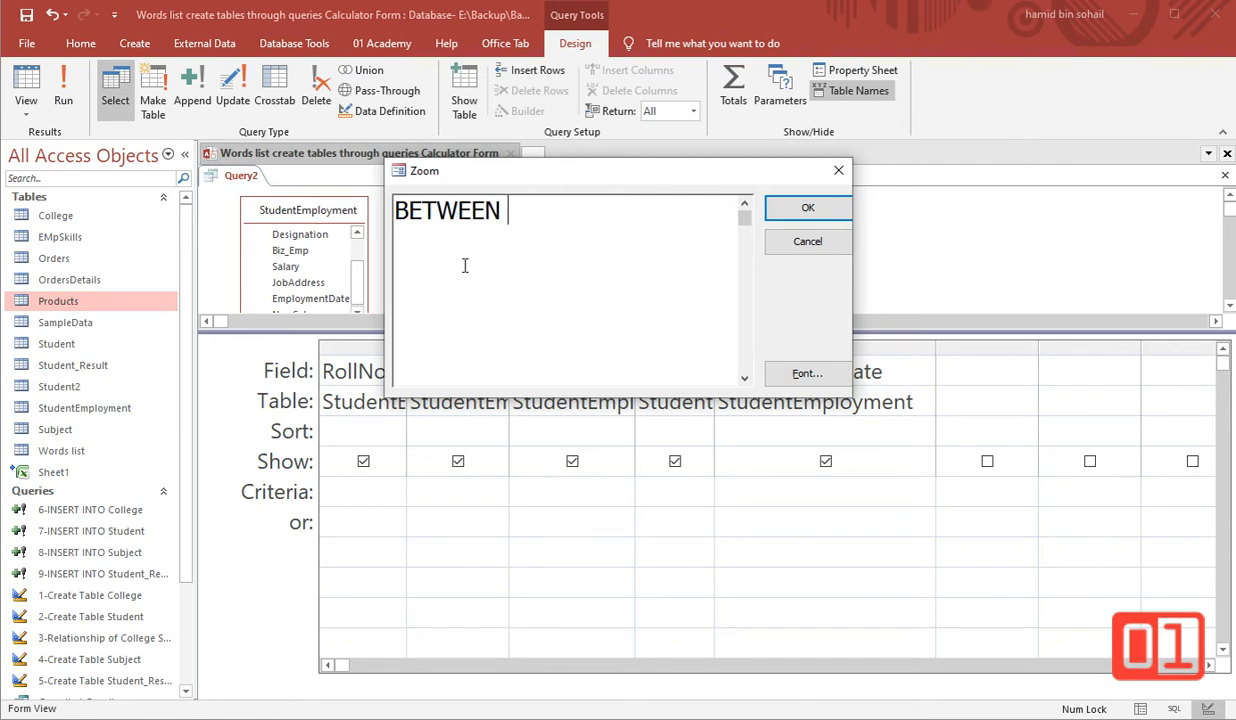
text( [Starting)
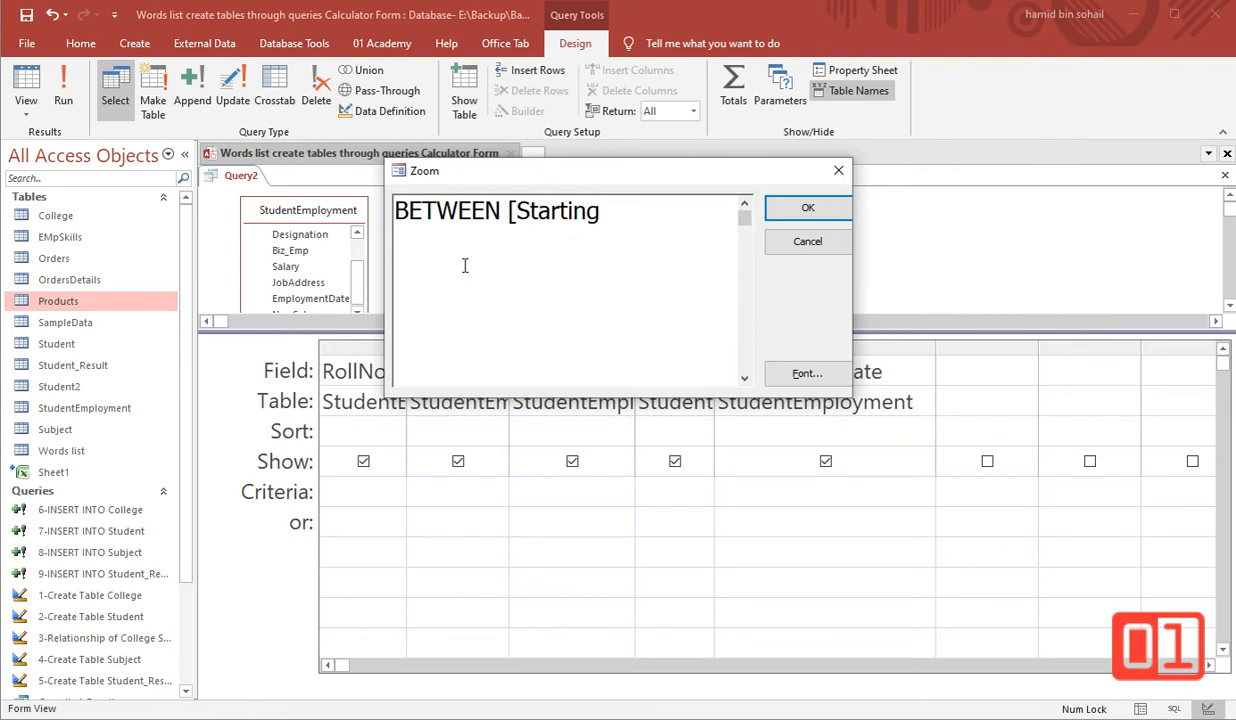
text( Date] AND)
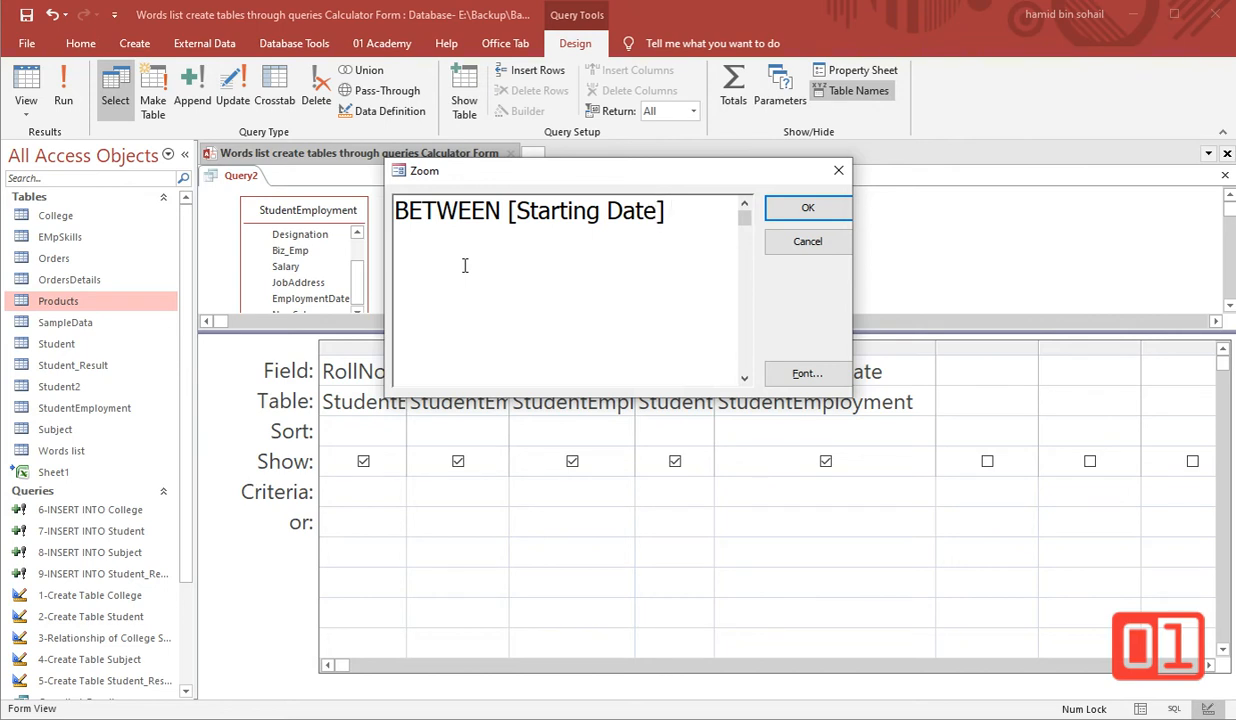
text( [E)
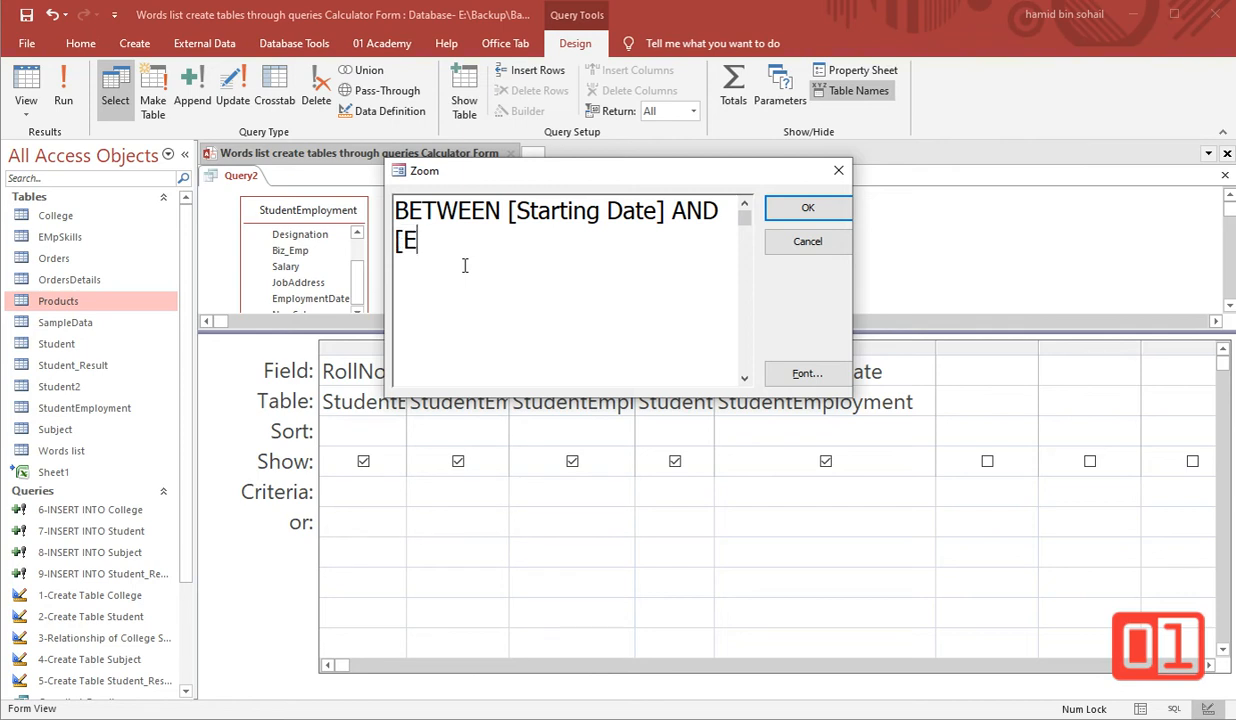
text(ndingDate)
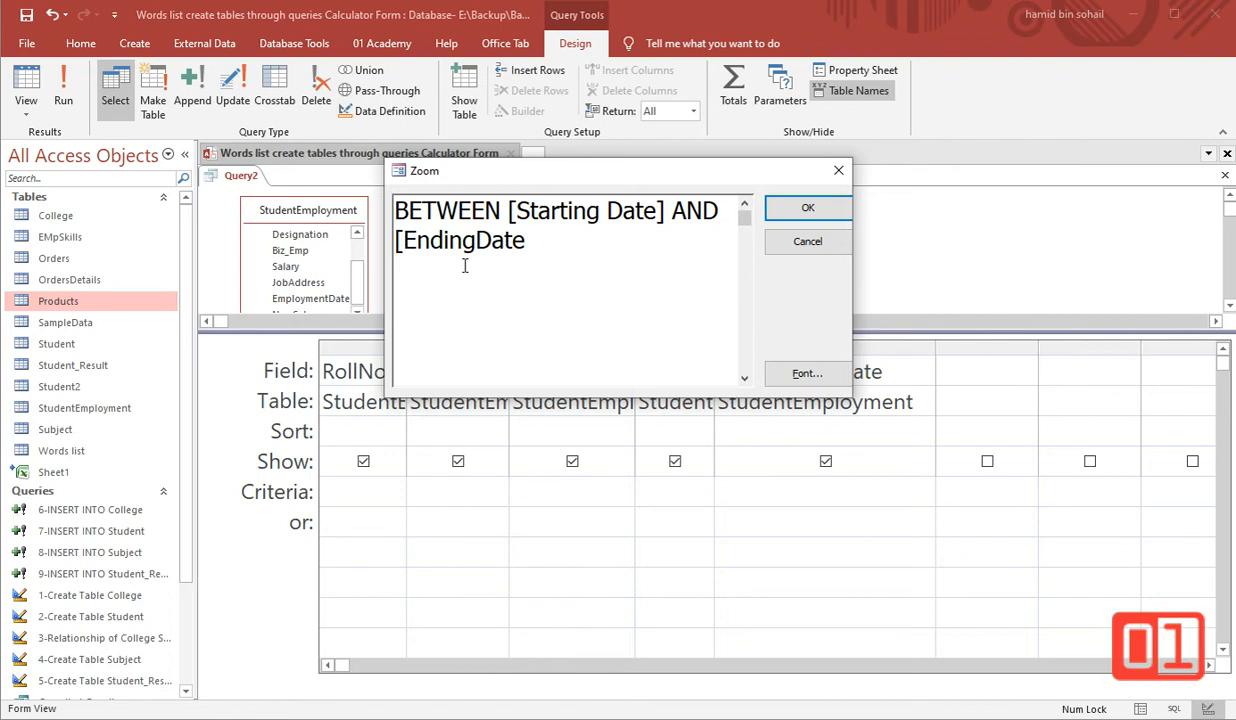
key(Left)
key(Left)
key(Left)
key(Left)
key(Right)
key(Right)
key(Right)
key(Right)
text(])
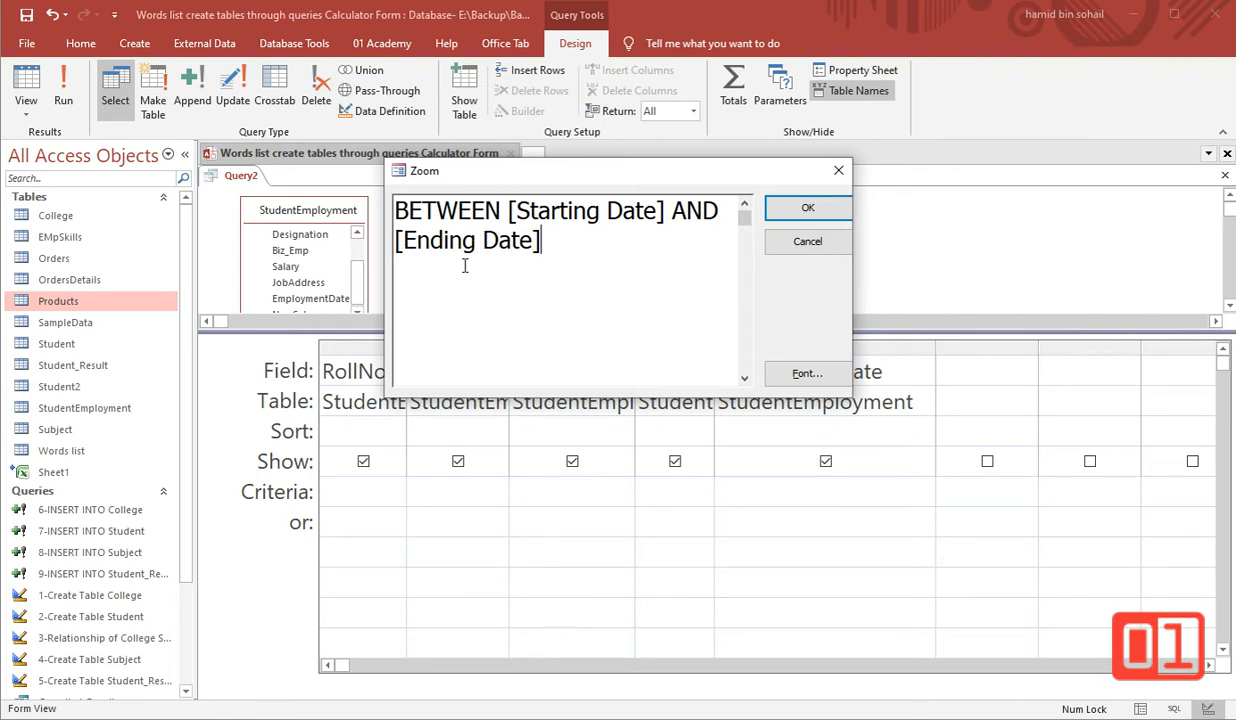
click(784, 209)
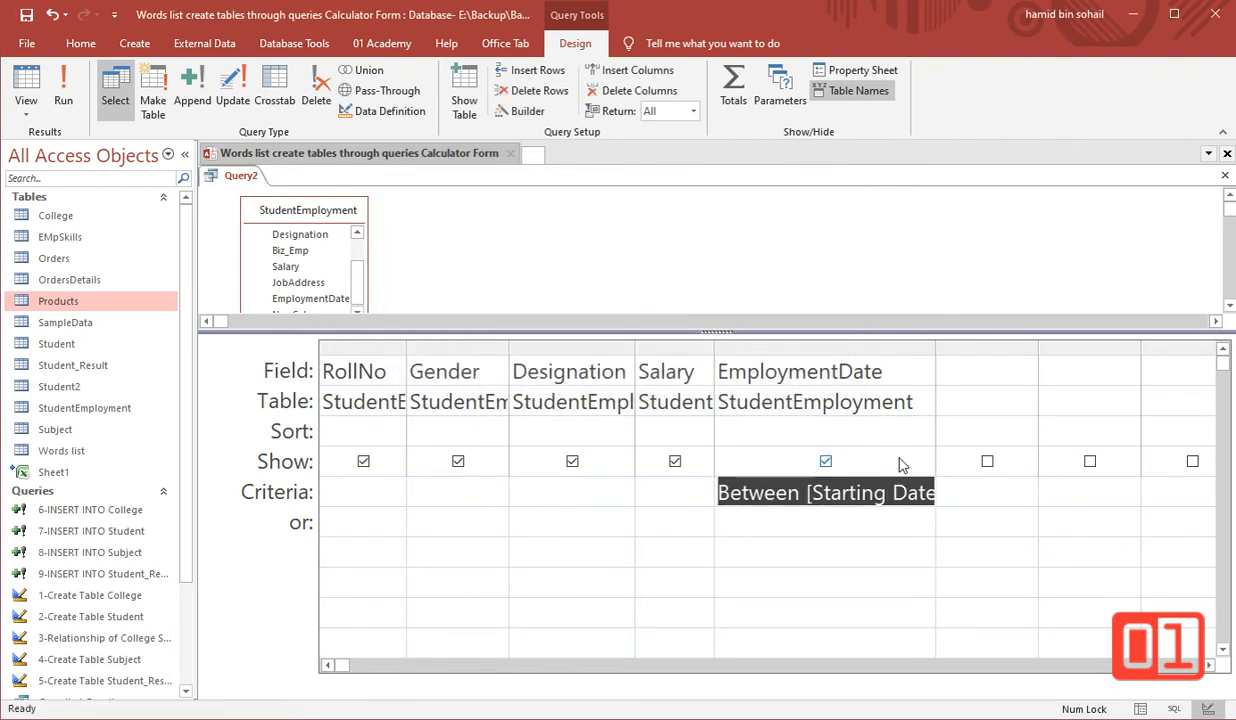
double_click(933, 345)
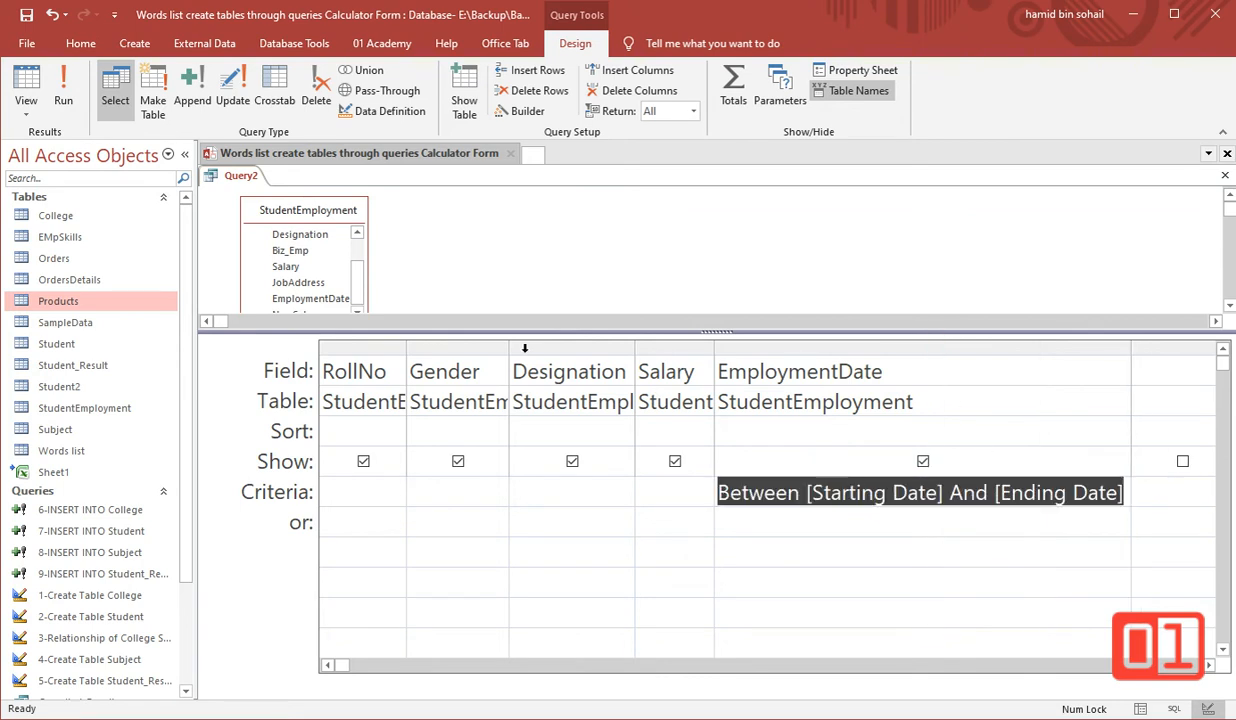
- Run the query with 01-01-2018 as the Starting Date and 01-02-2020 as the Ending Date
click(63, 88)
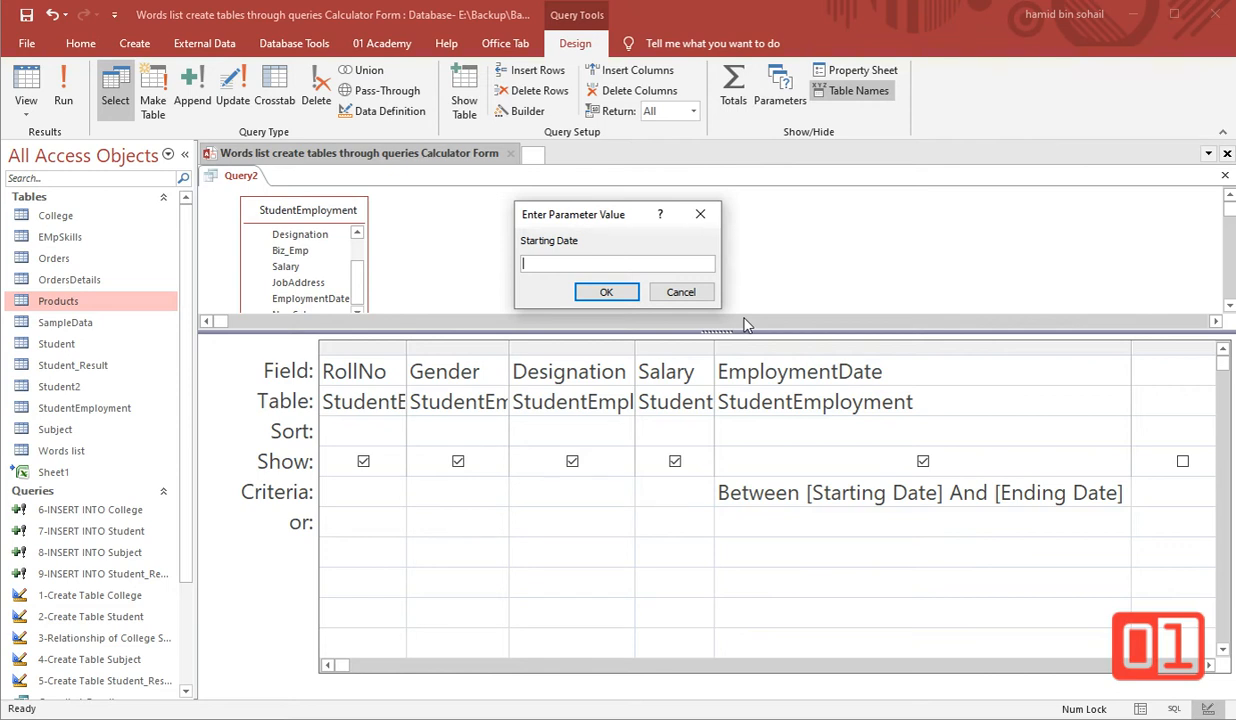
text(01-01-2018)
key(Return)
text(01-02-2020)
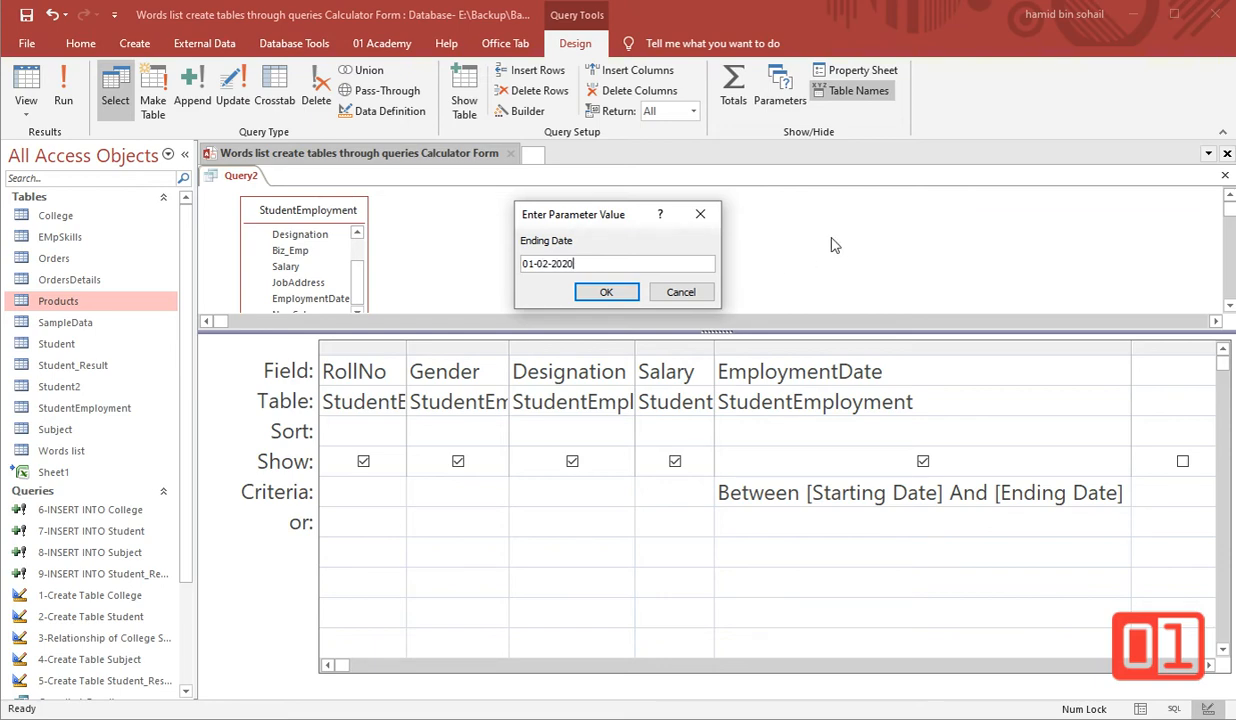
click(630, 292)
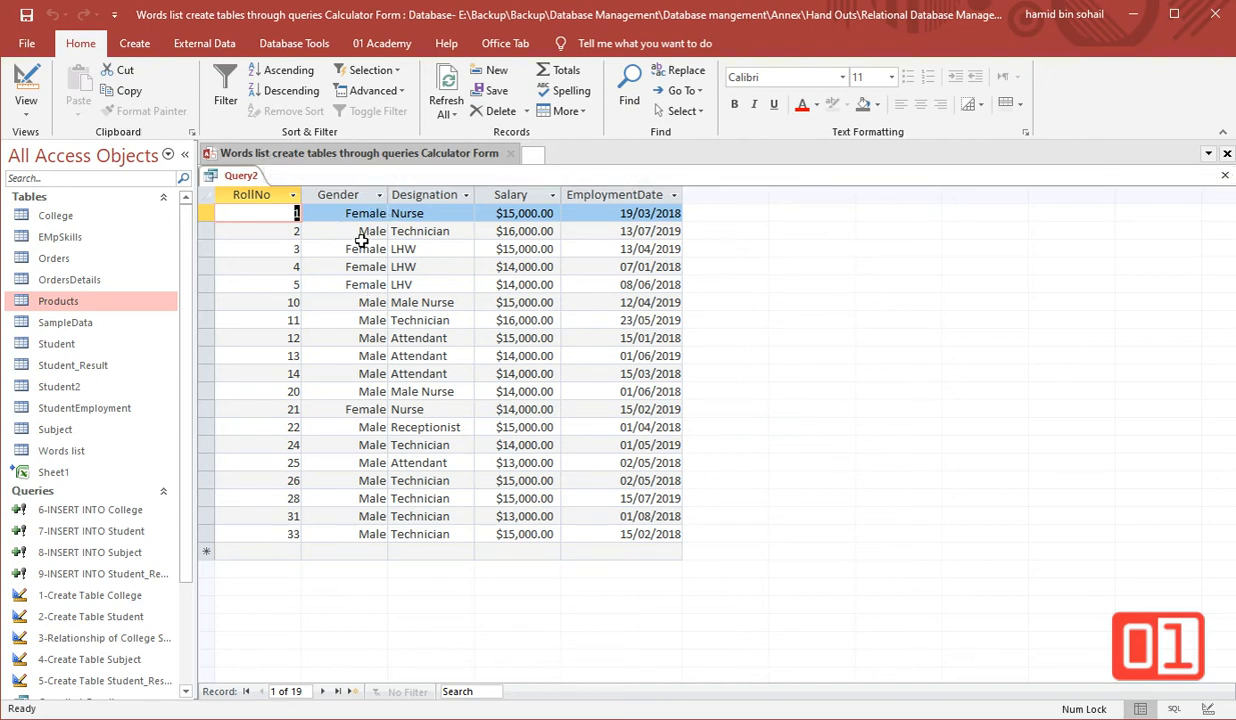
- Return to the query design and clear the EmploymentDate criteria
click(30, 78)
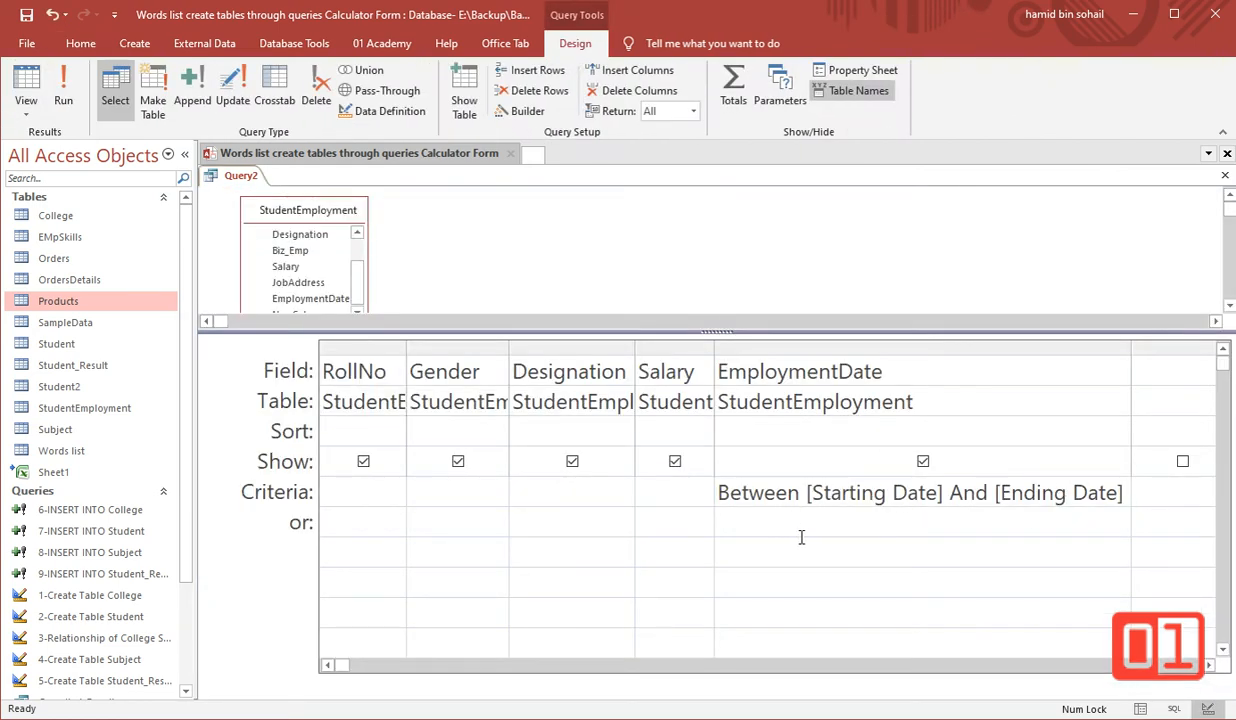
key(Left)
key(Right)
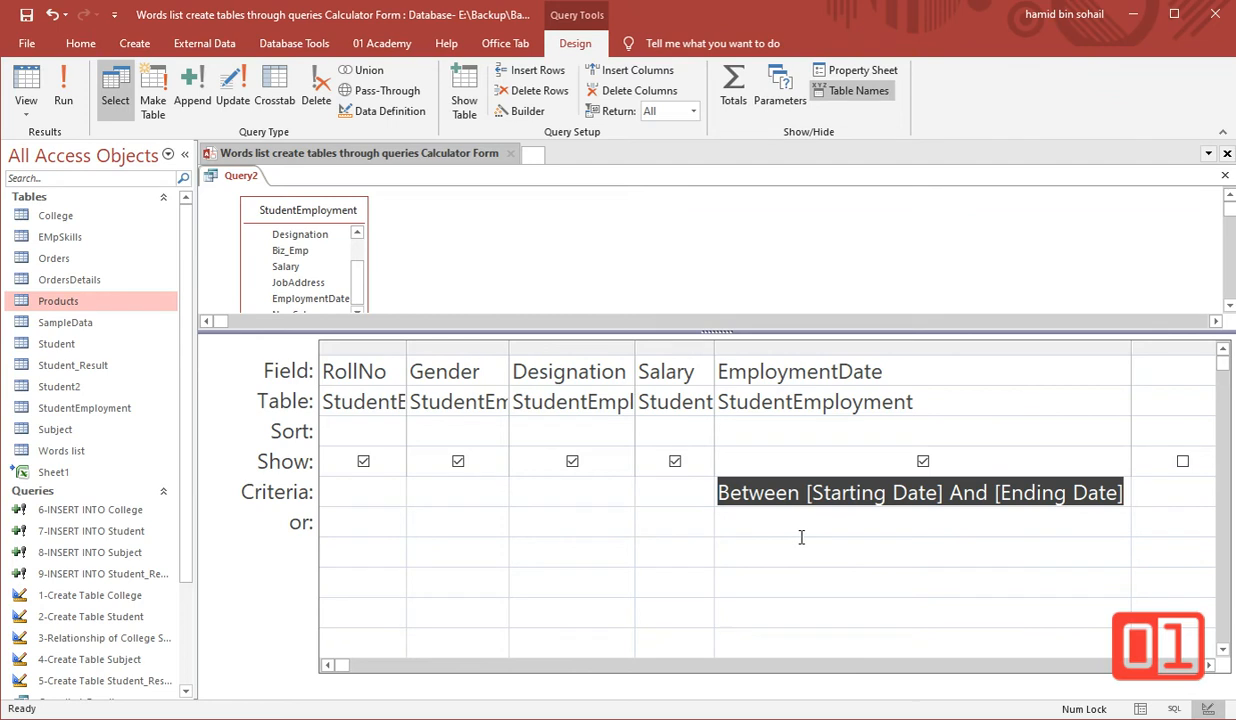
key(Delete)
- Widen the Gender column and enter [Gender (Male or Female)] as its criteria
click(454, 492)
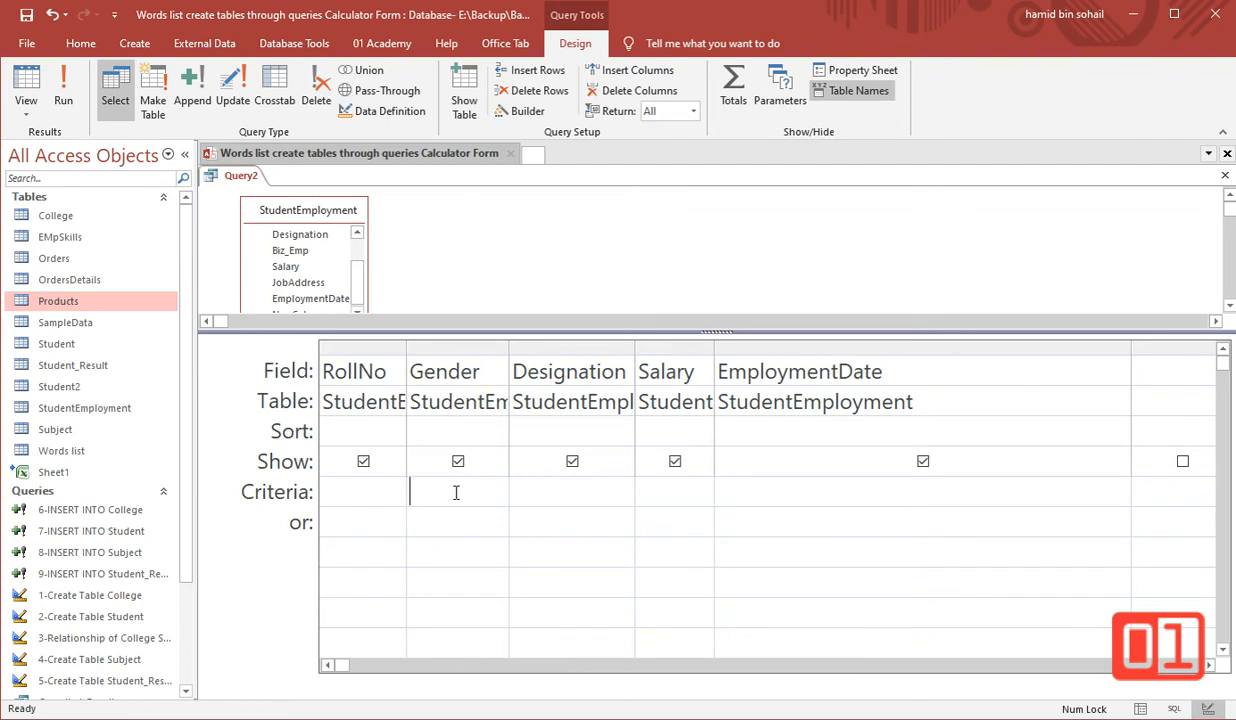
drag(508, 351, 720, 348)
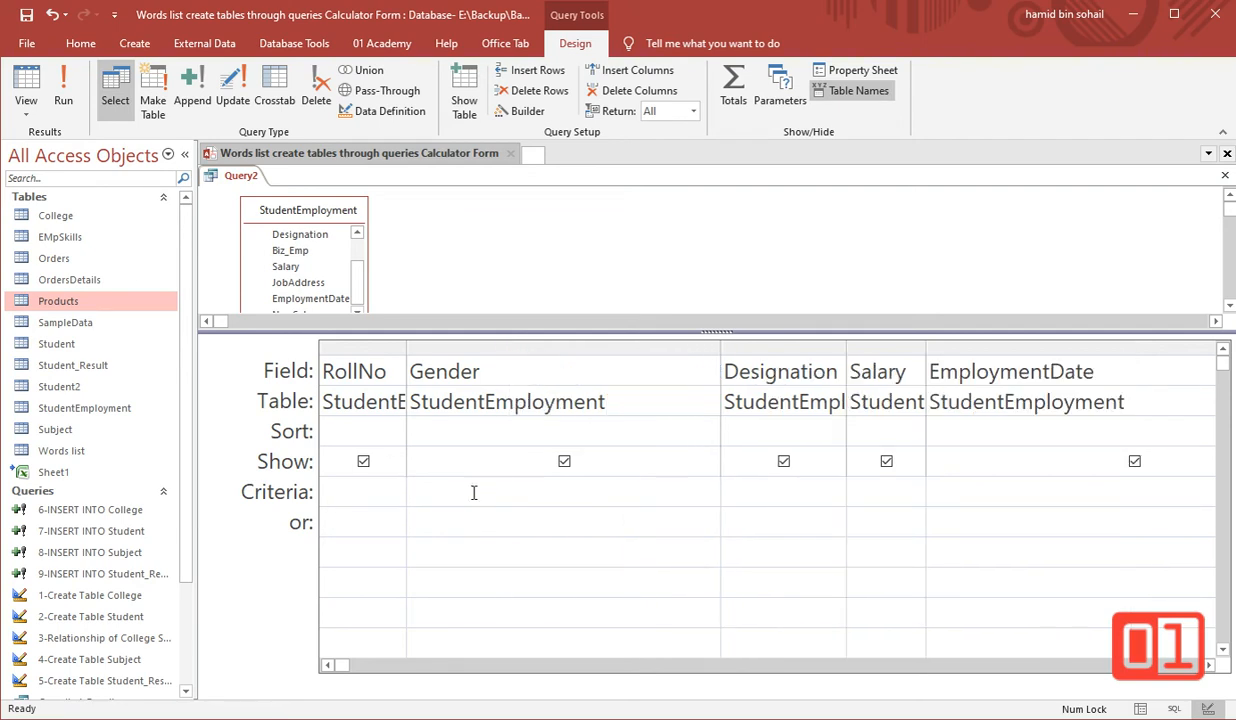
text([])
key(Left)
text(Gender (Male)
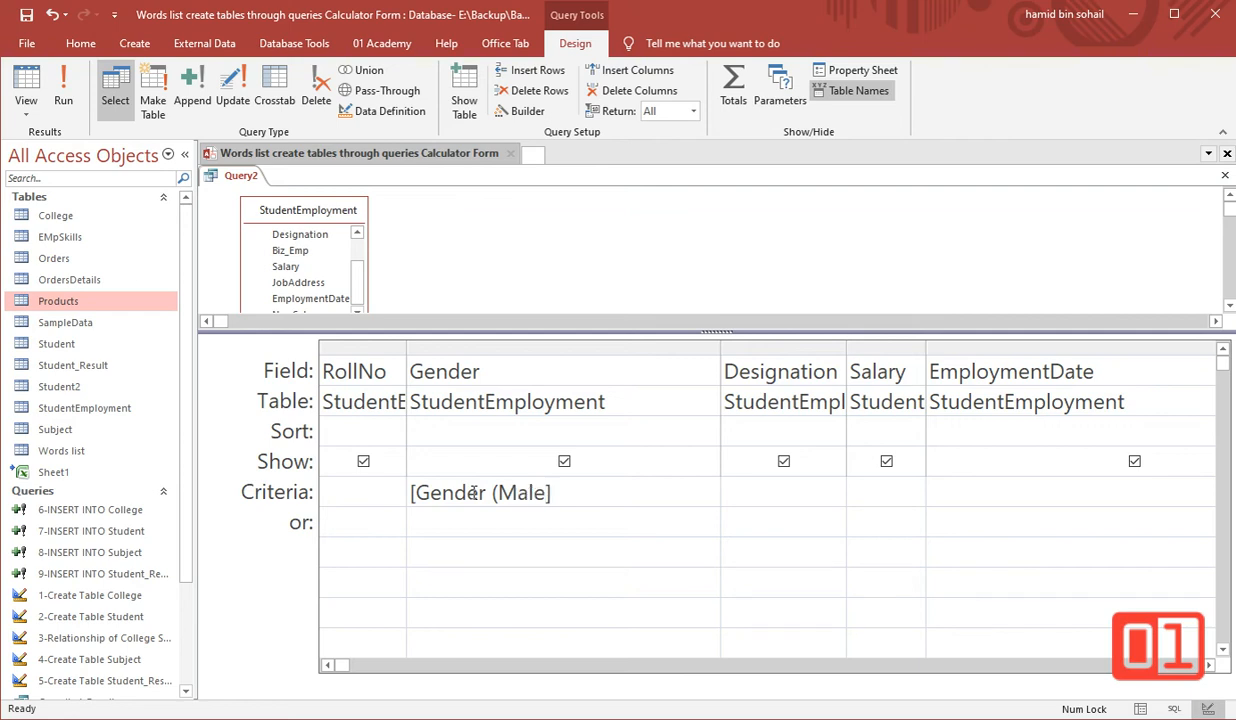
text( or Female)
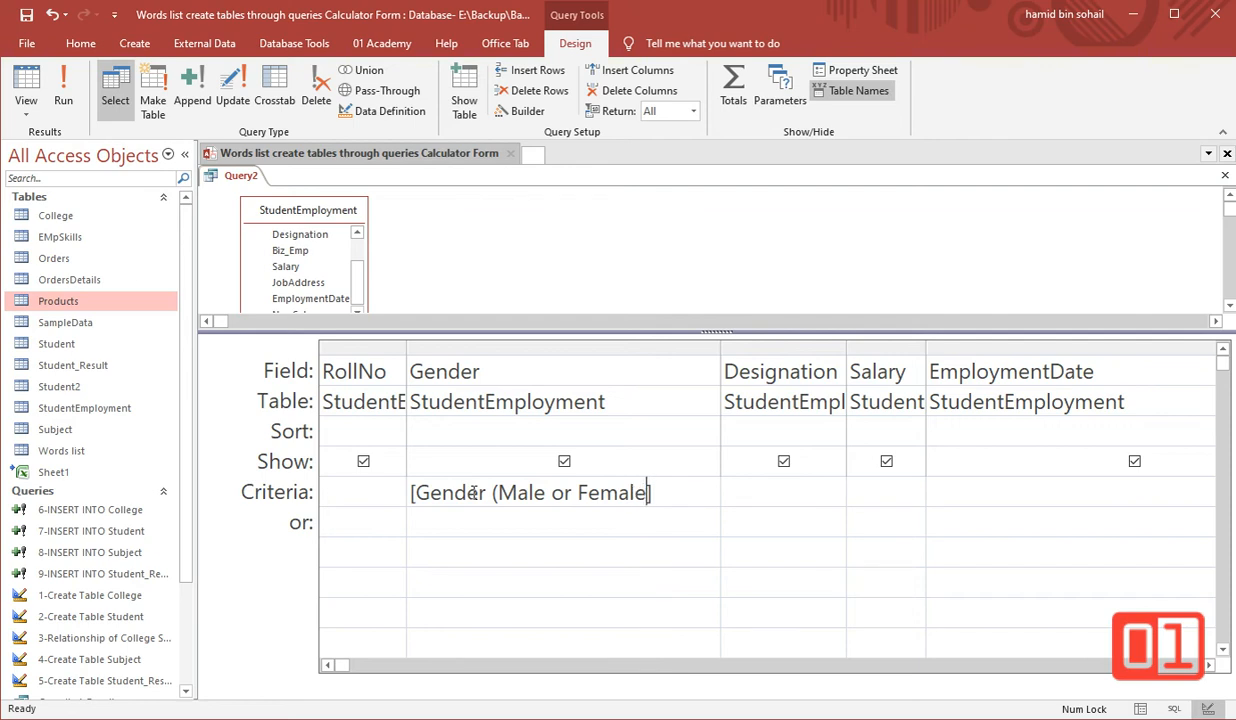
text())
- Run the query with Male as the gender value and look through the returned records
click(63, 88)
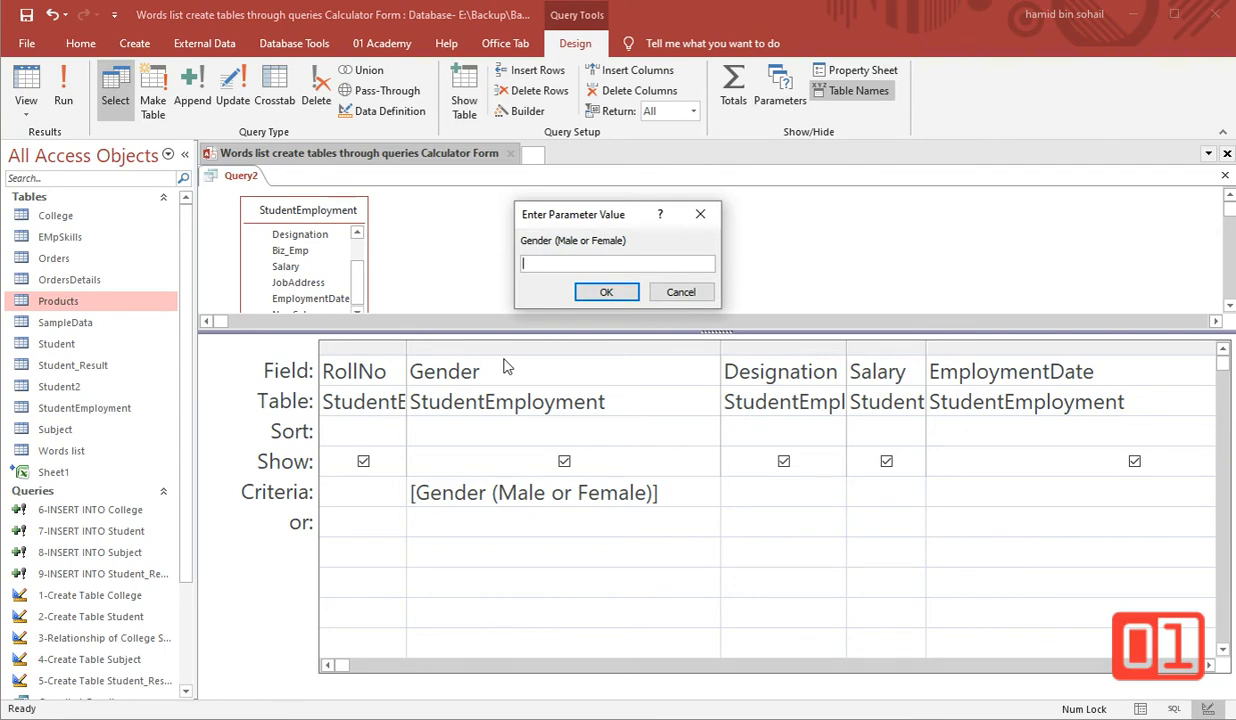
text(Male)
key(Return)
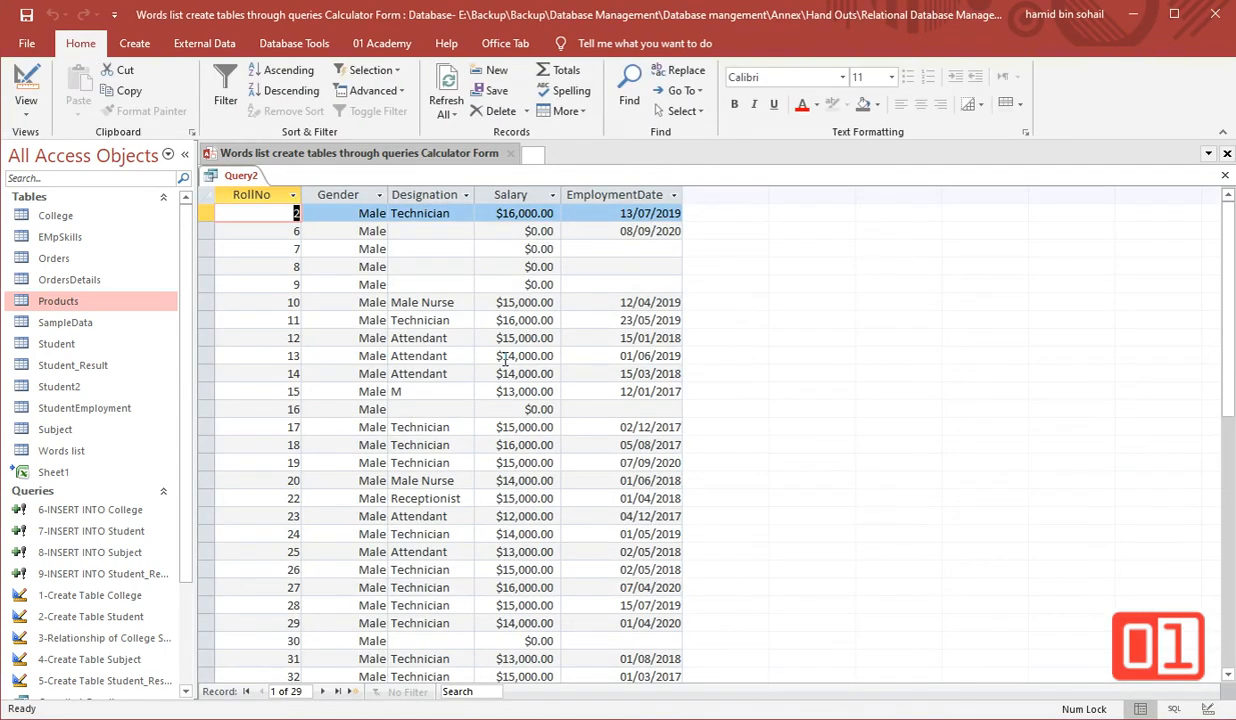
scroll(398, 380, down, 6)
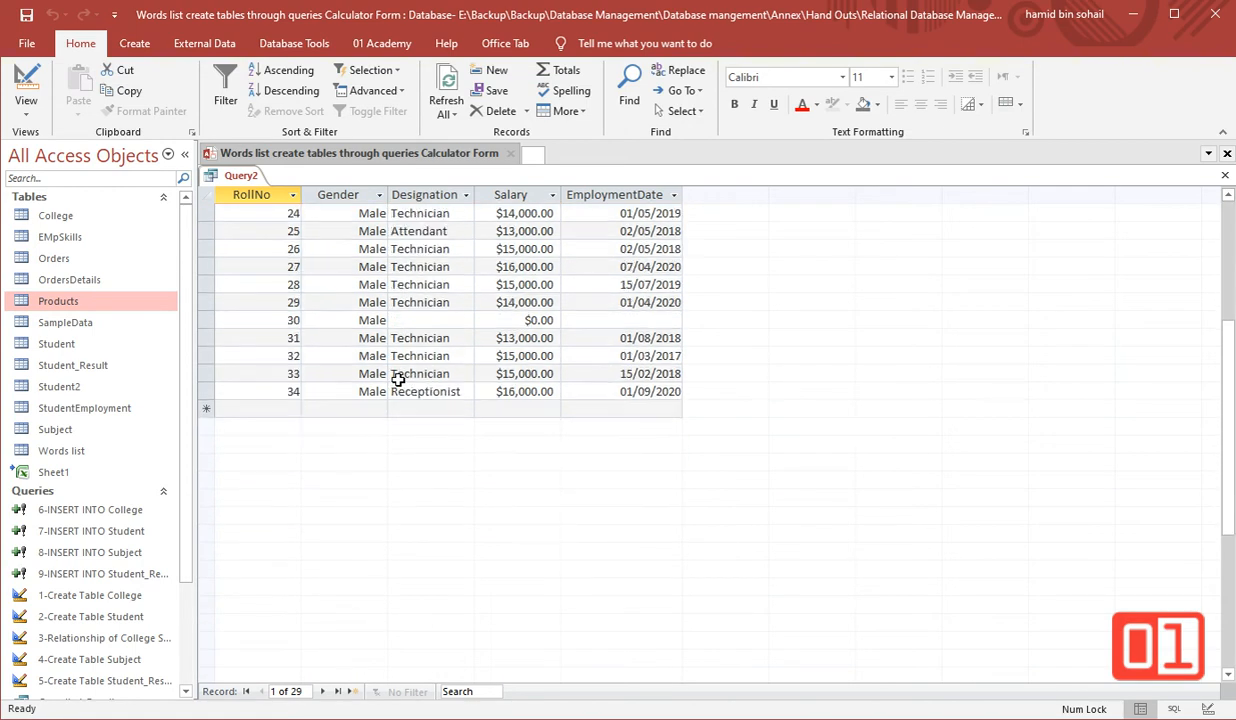
scroll(398, 380, up, 5)
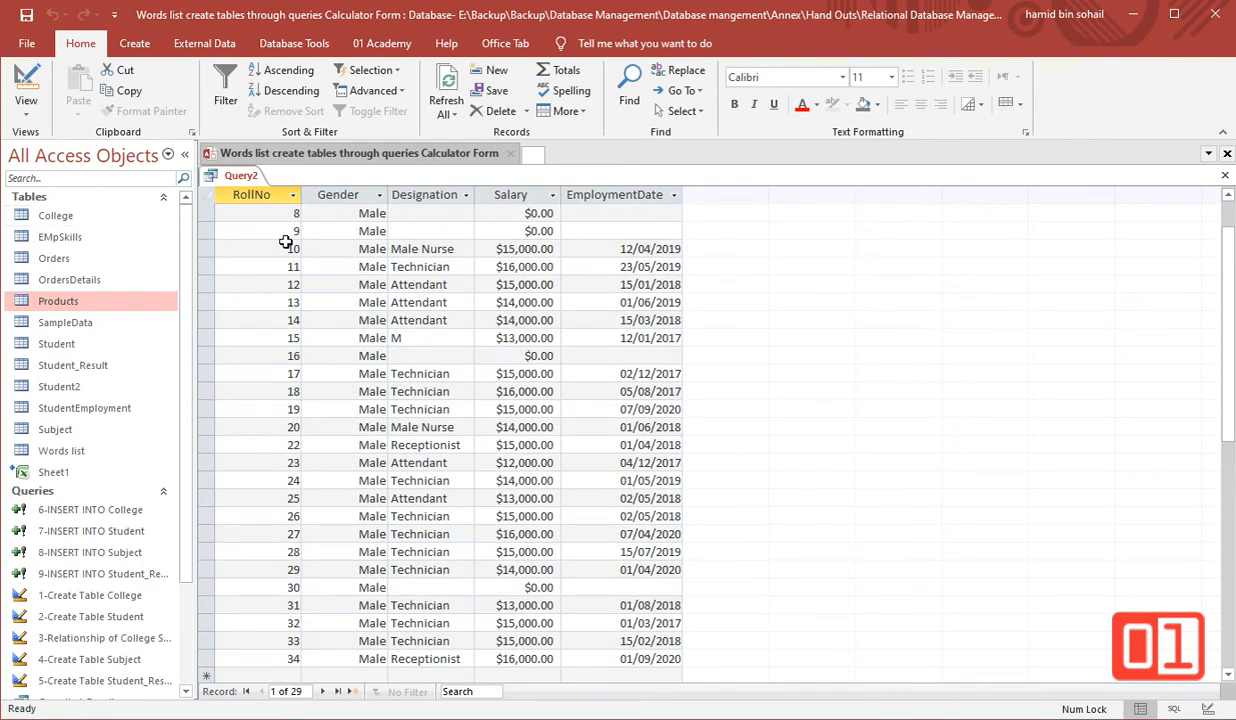
- Close the query without saving its changes and start a new query design based on the OrdersDetails table
click(1224, 178)
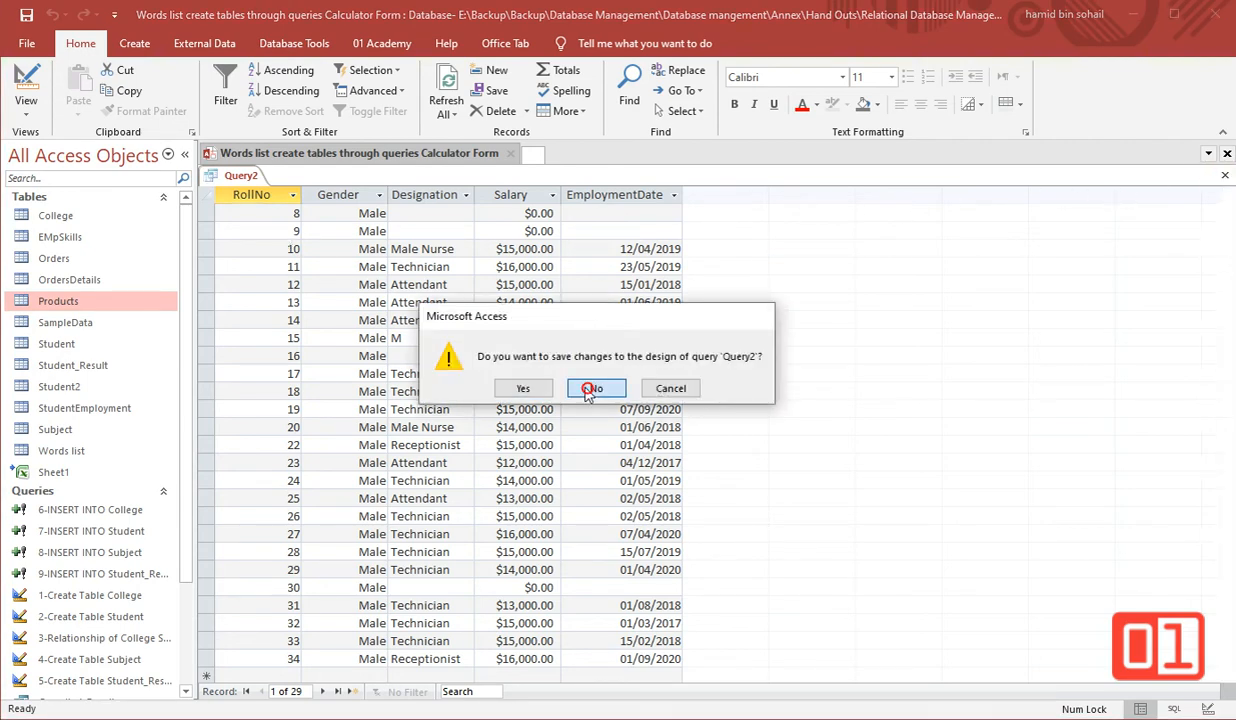
click(590, 387)
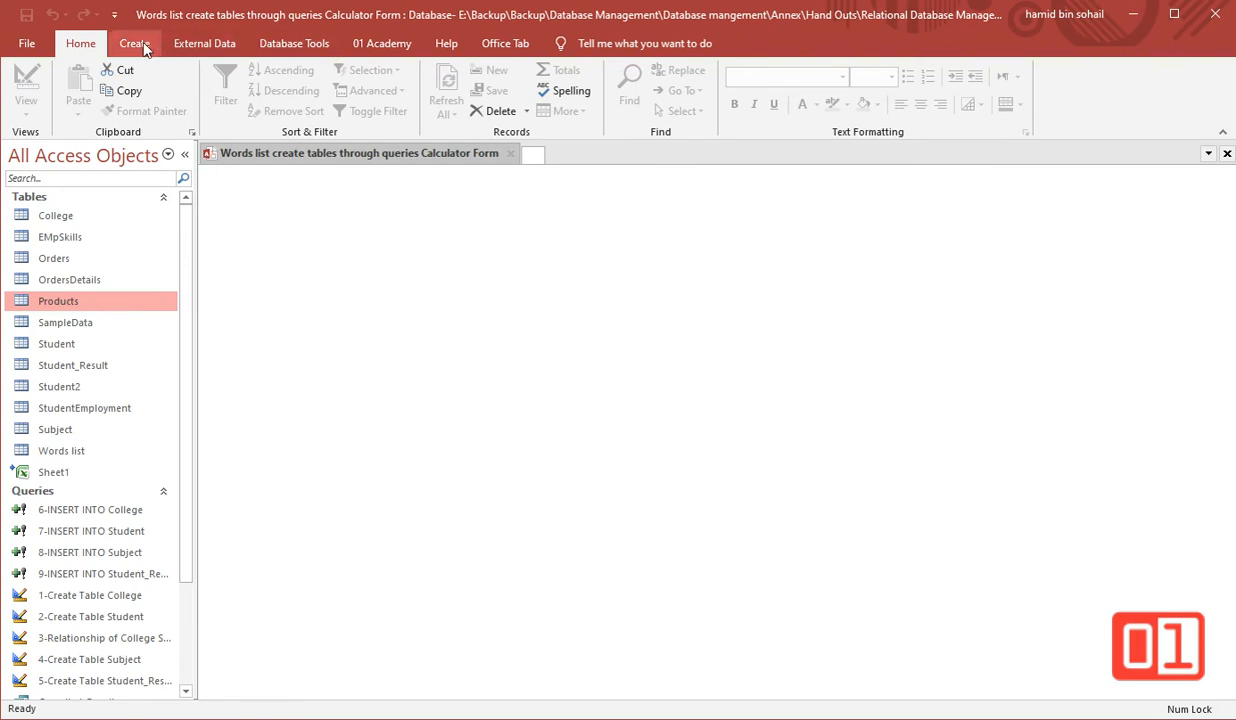
click(134, 43)
click(280, 90)
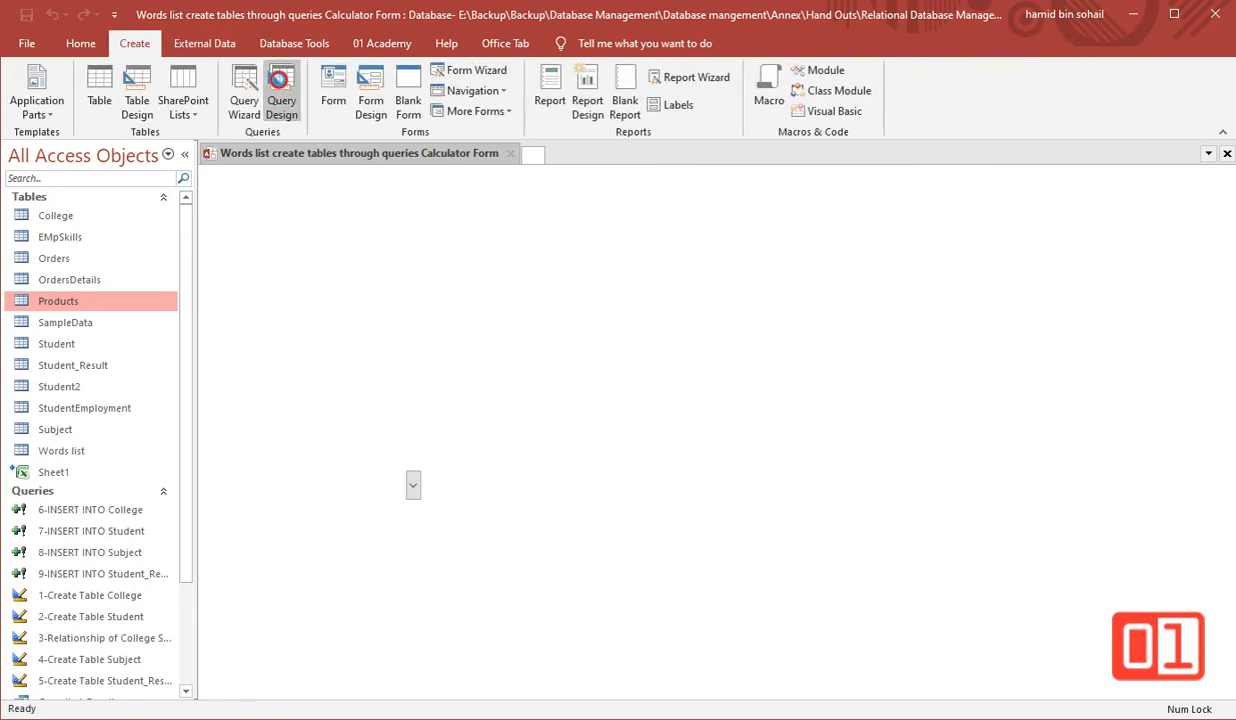
drag(607, 347, 648, 153)
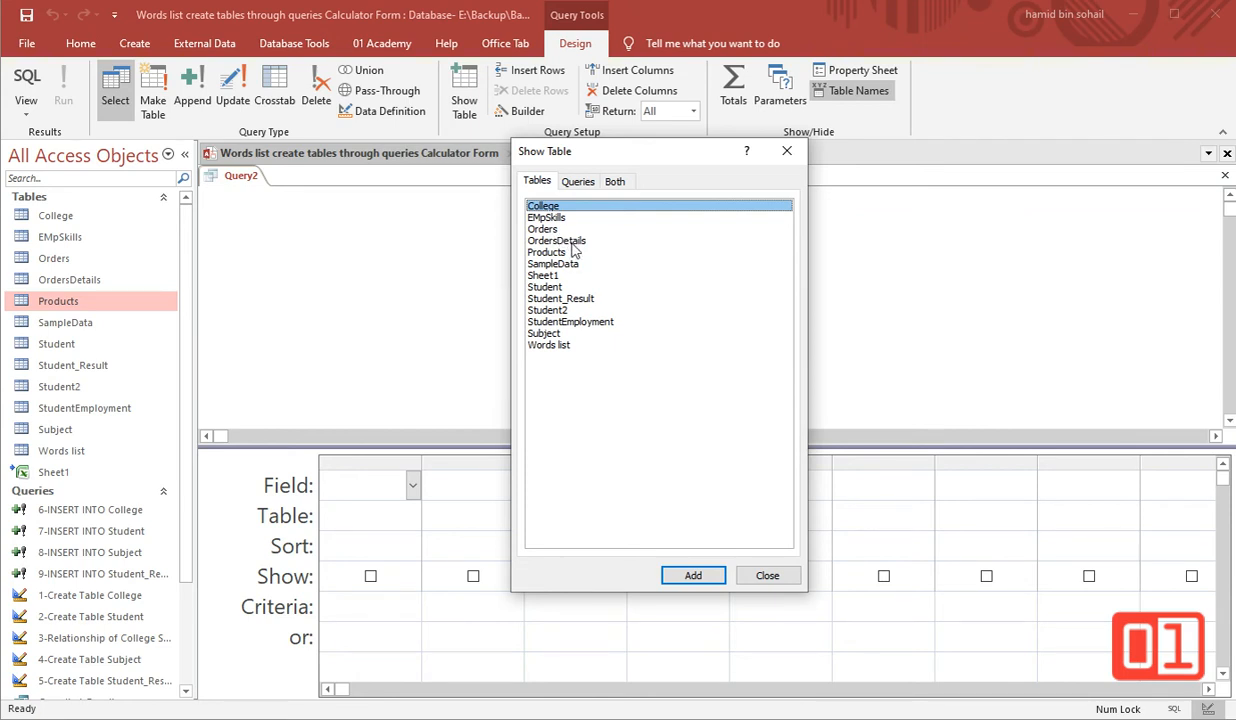
double_click(568, 241)
click(785, 151)
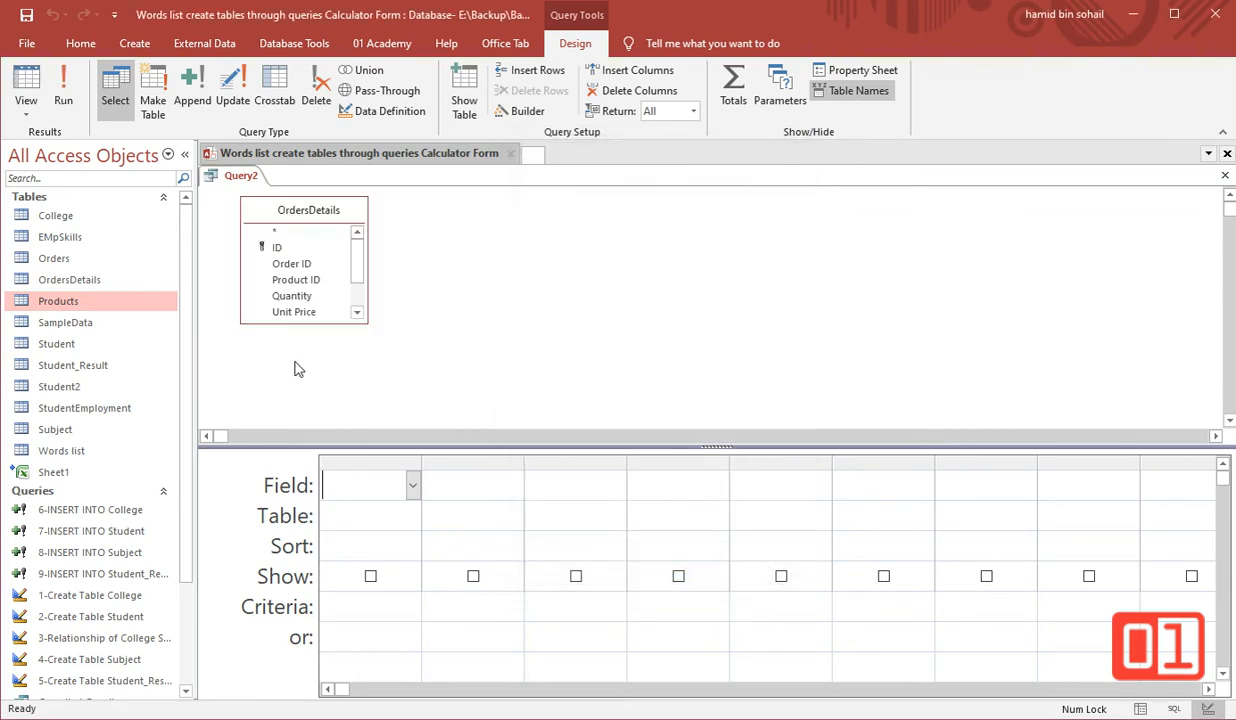
- Add Product ID, Quantity and Unit Price from OrdersDetails to the design grid and fit their column widths
drag(305, 322, 310, 396)
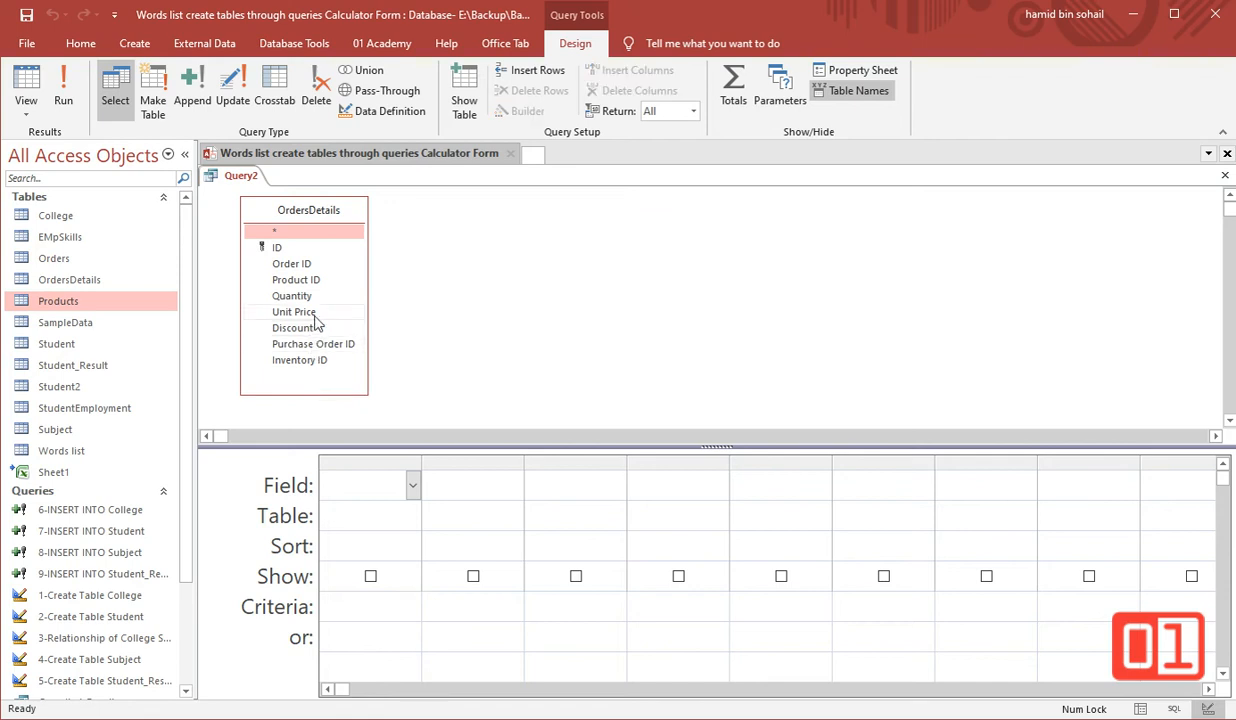
double_click(314, 281)
double_click(312, 297)
double_click(300, 312)
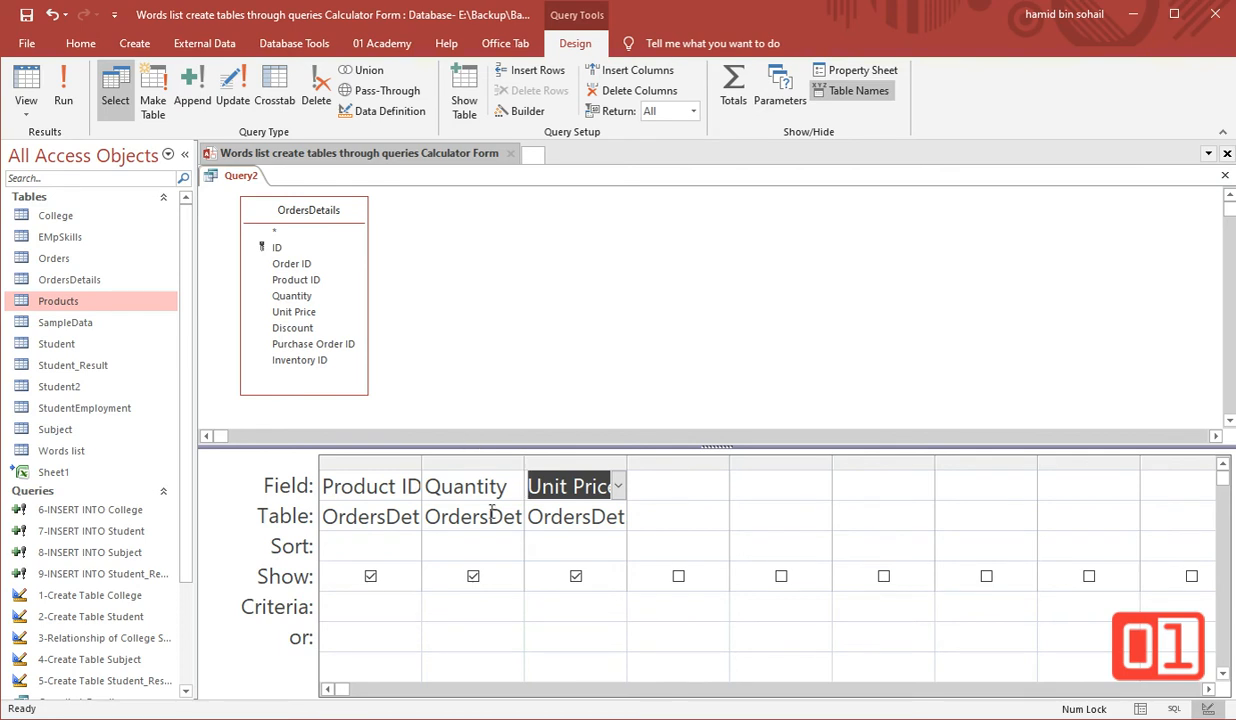
double_click(524, 461)
double_click(677, 461)
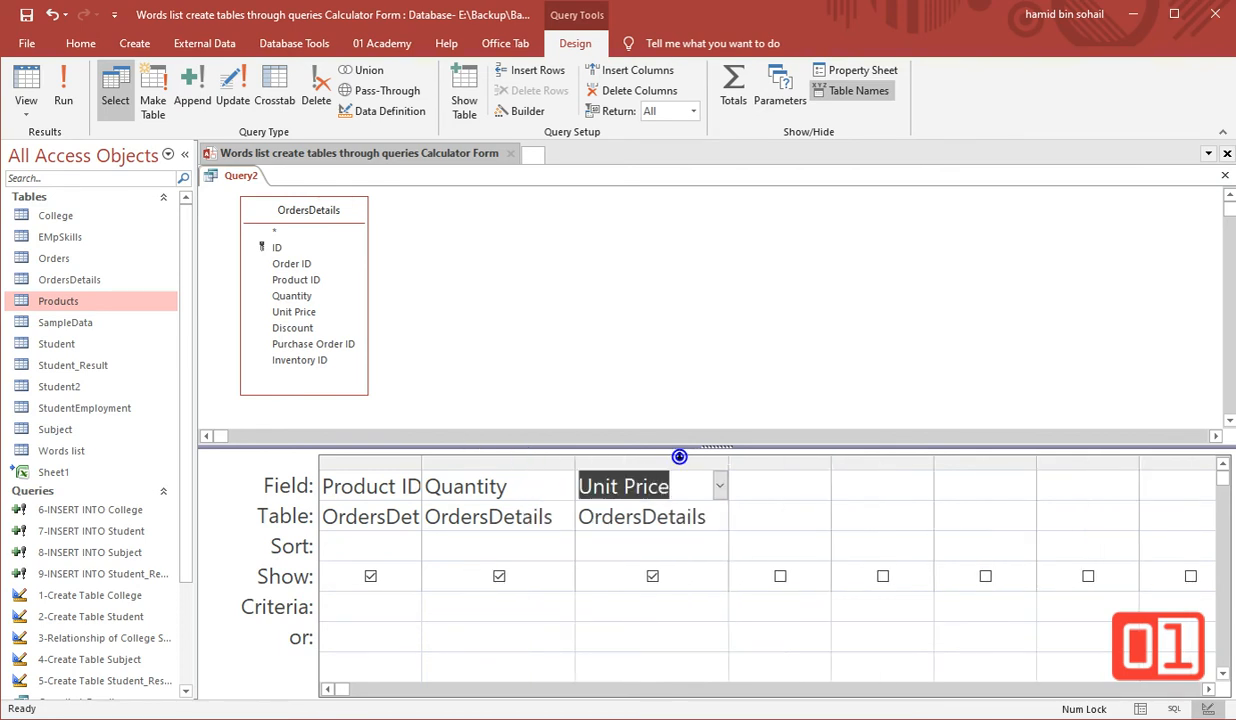
double_click(422, 460)
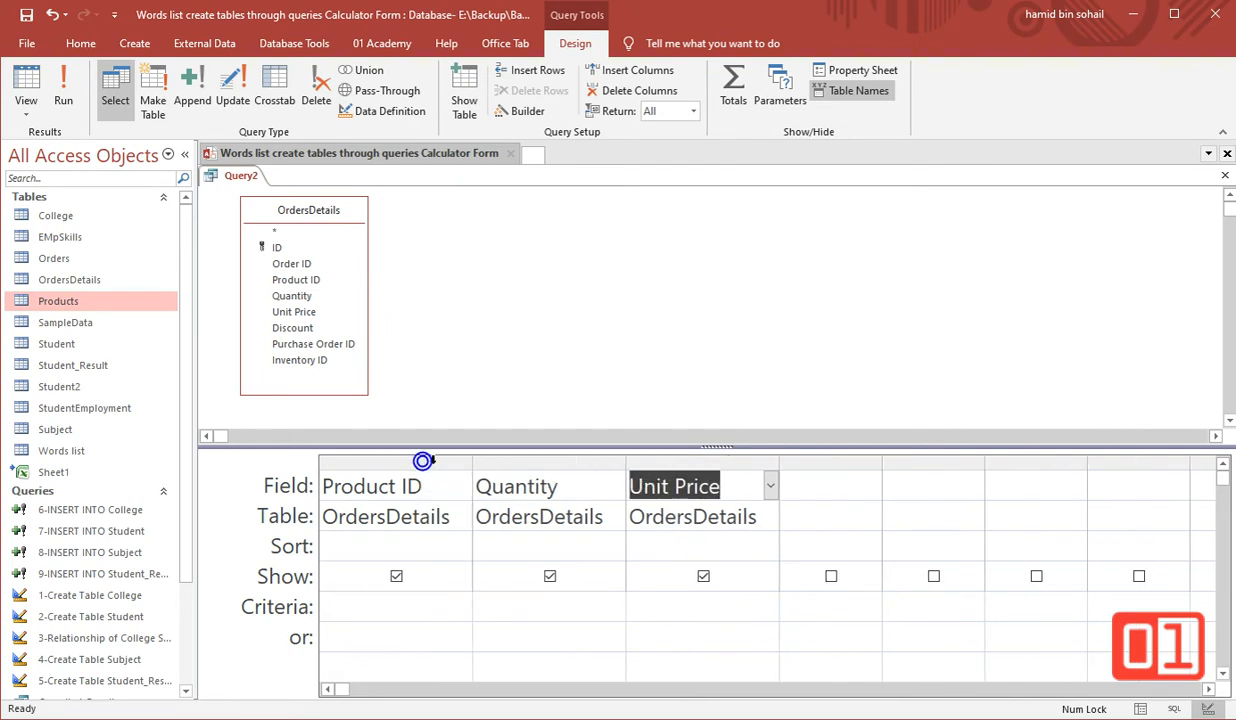
- Widen the first empty grid column and enter the calculated field =[Unit Price]*[Tax]/100 in it
click(813, 492)
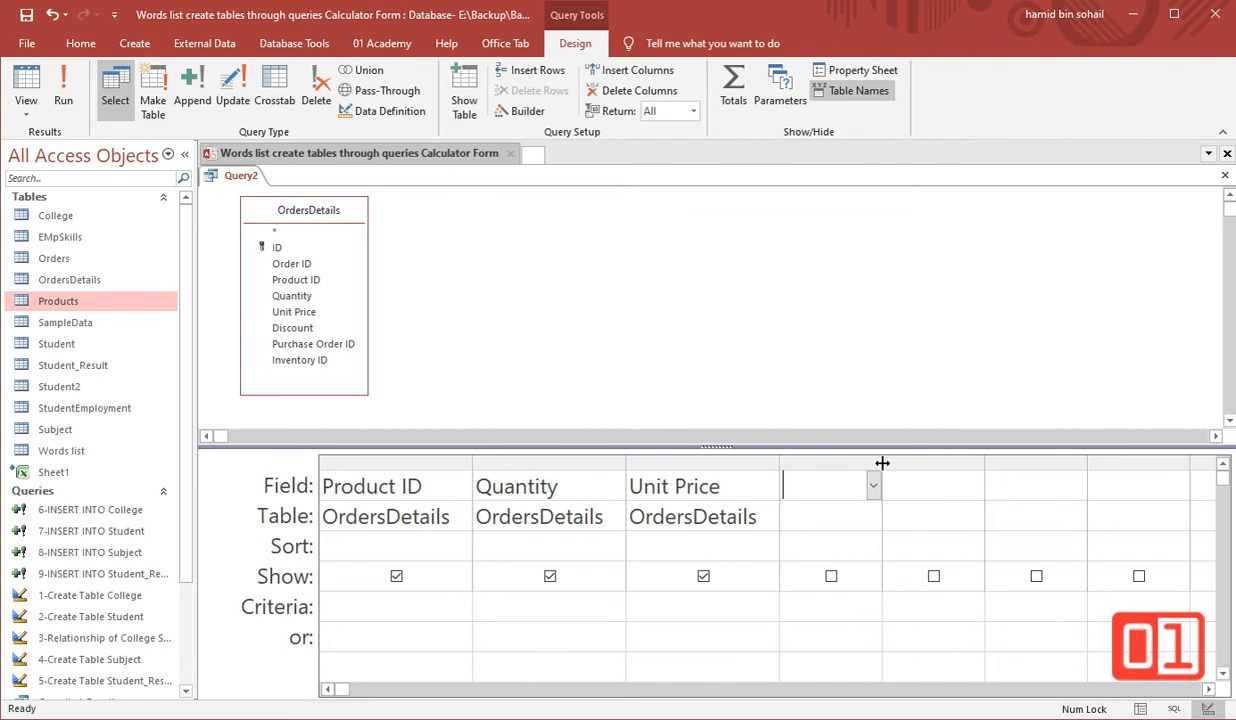
drag(882, 462, 1039, 459)
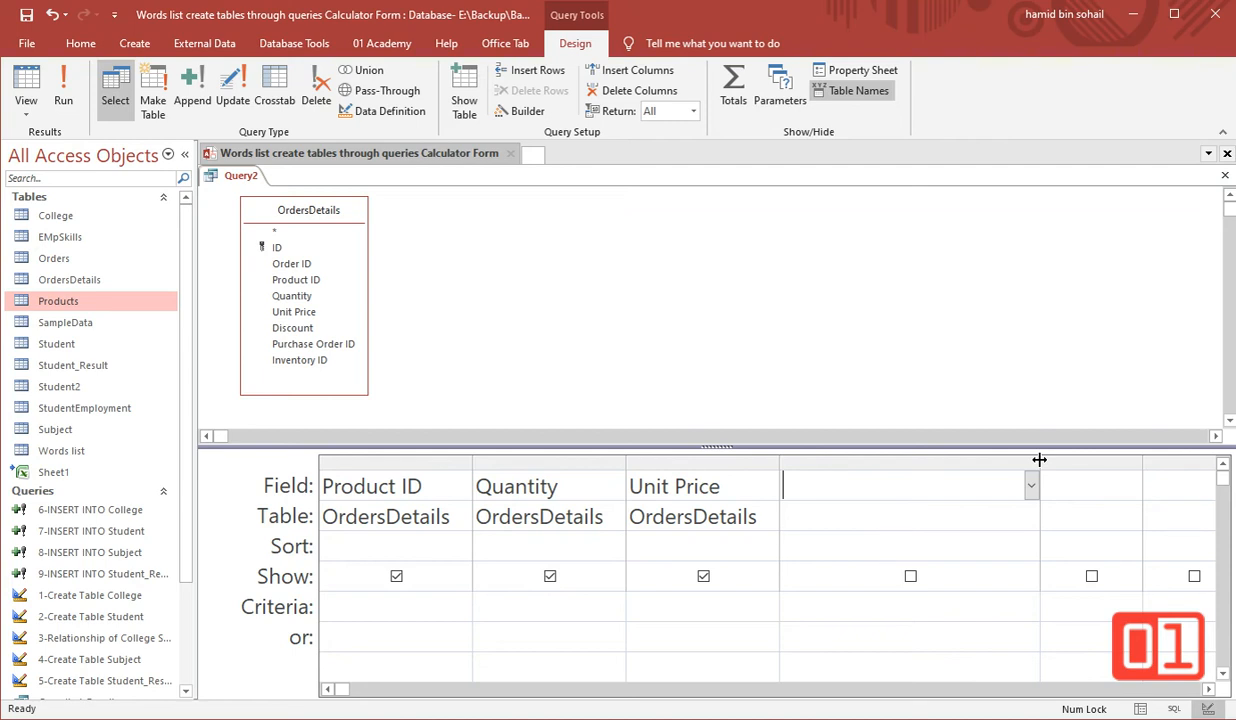
text(=)
text([])
text(Uni)
text(t)
text( Pr)
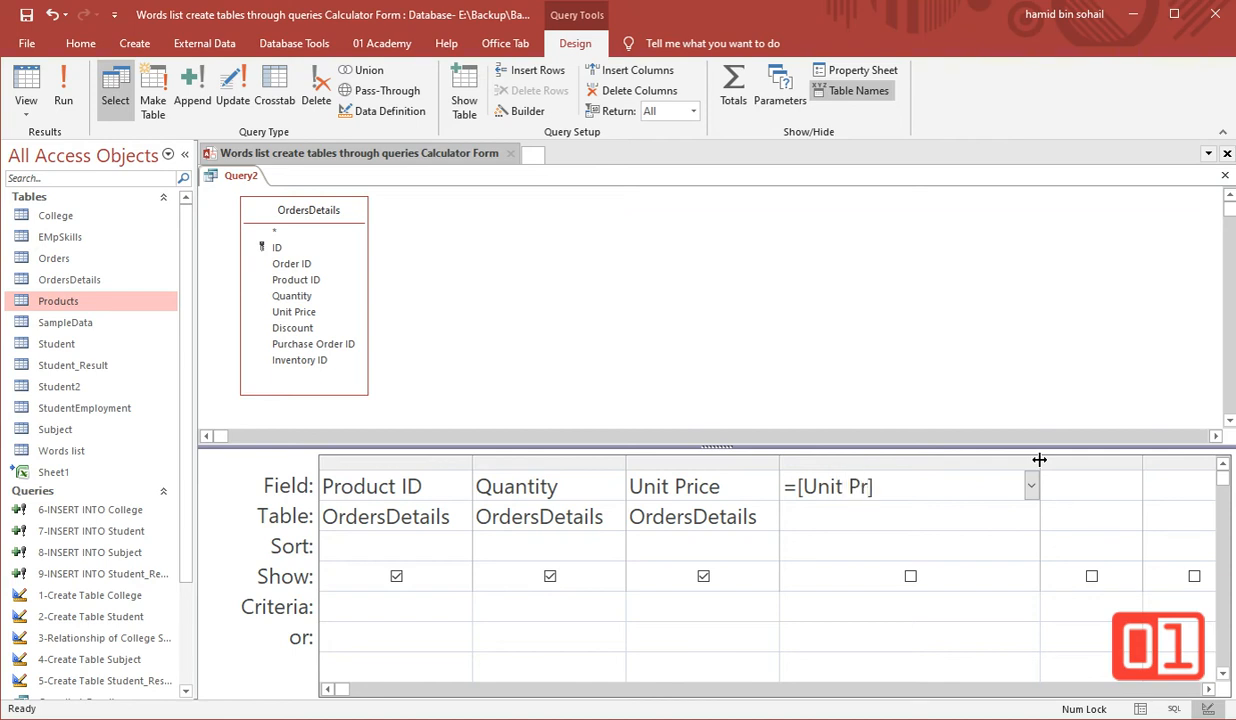
text(ice)
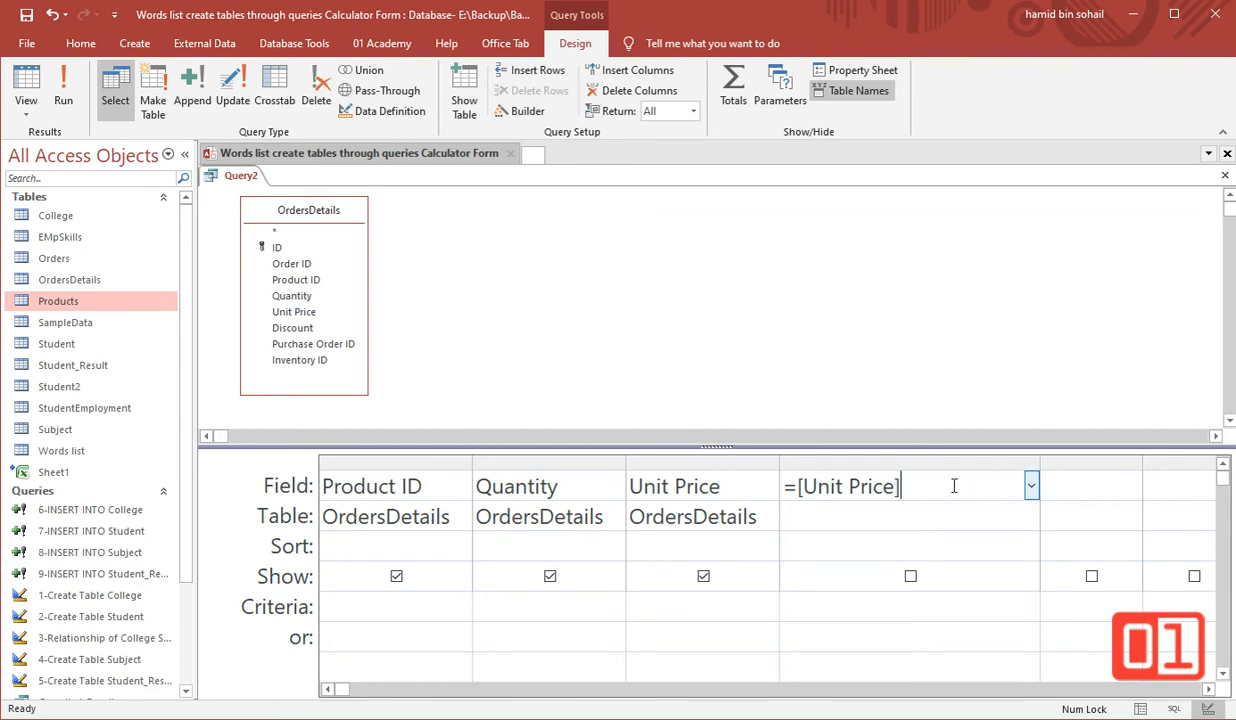
text(*[Tax]/100)
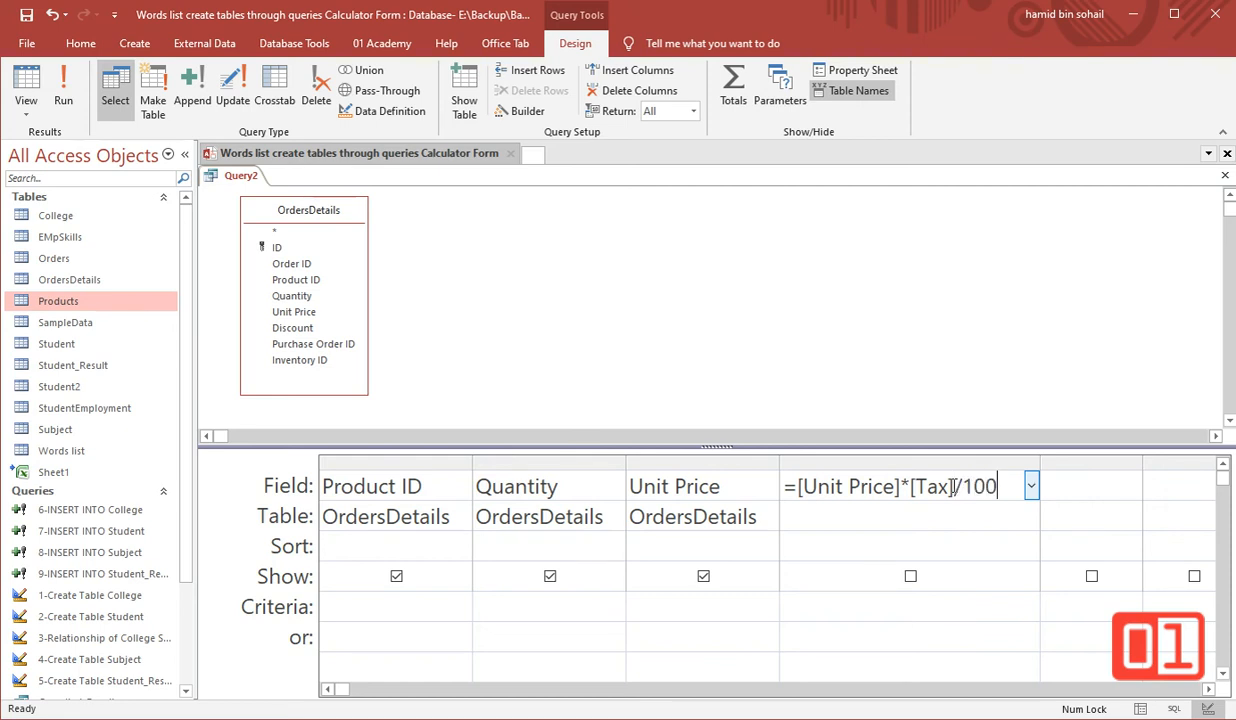
key(Return)
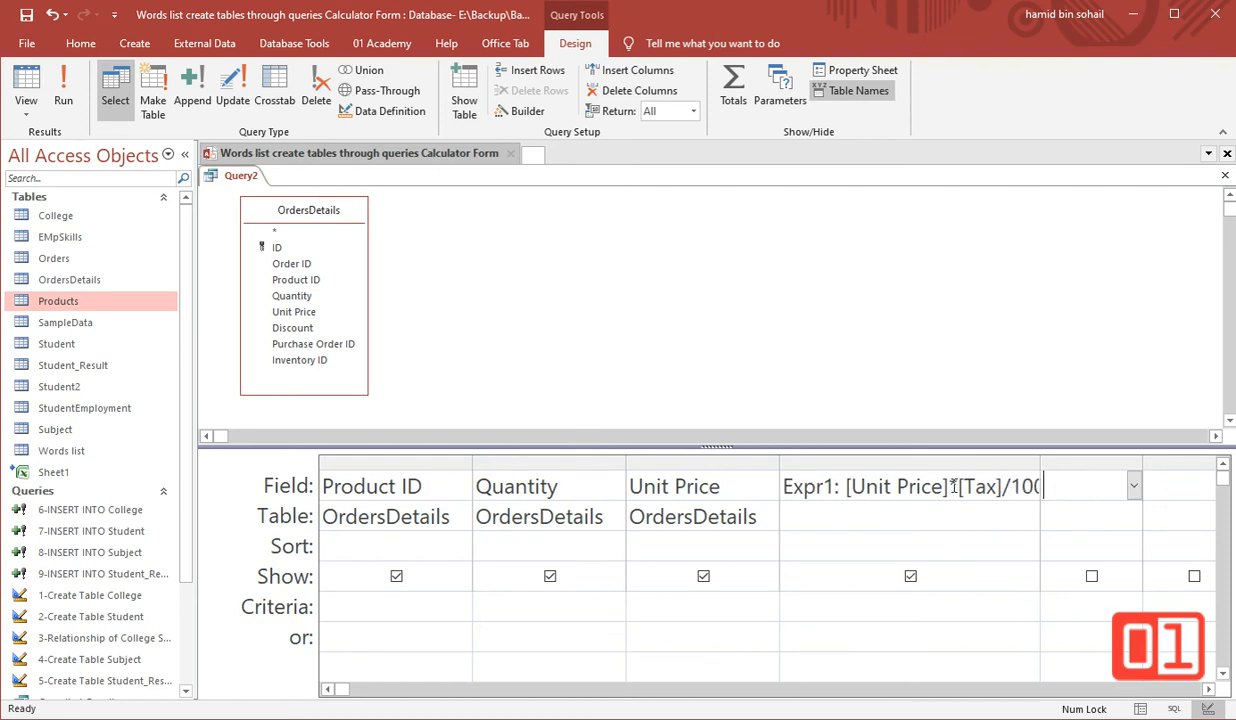
- Rename the calculated field from its default alias to Tax Amount
click(833, 486)
drag(833, 486, 734, 490)
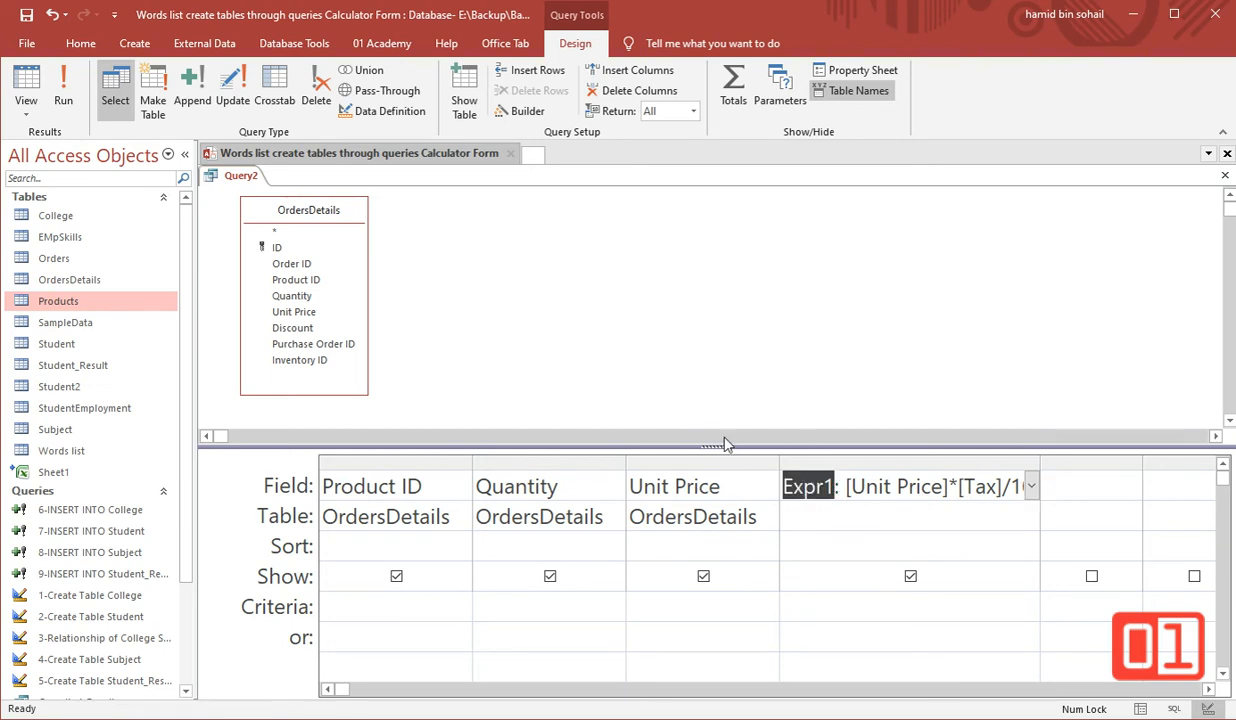
text(Tax )
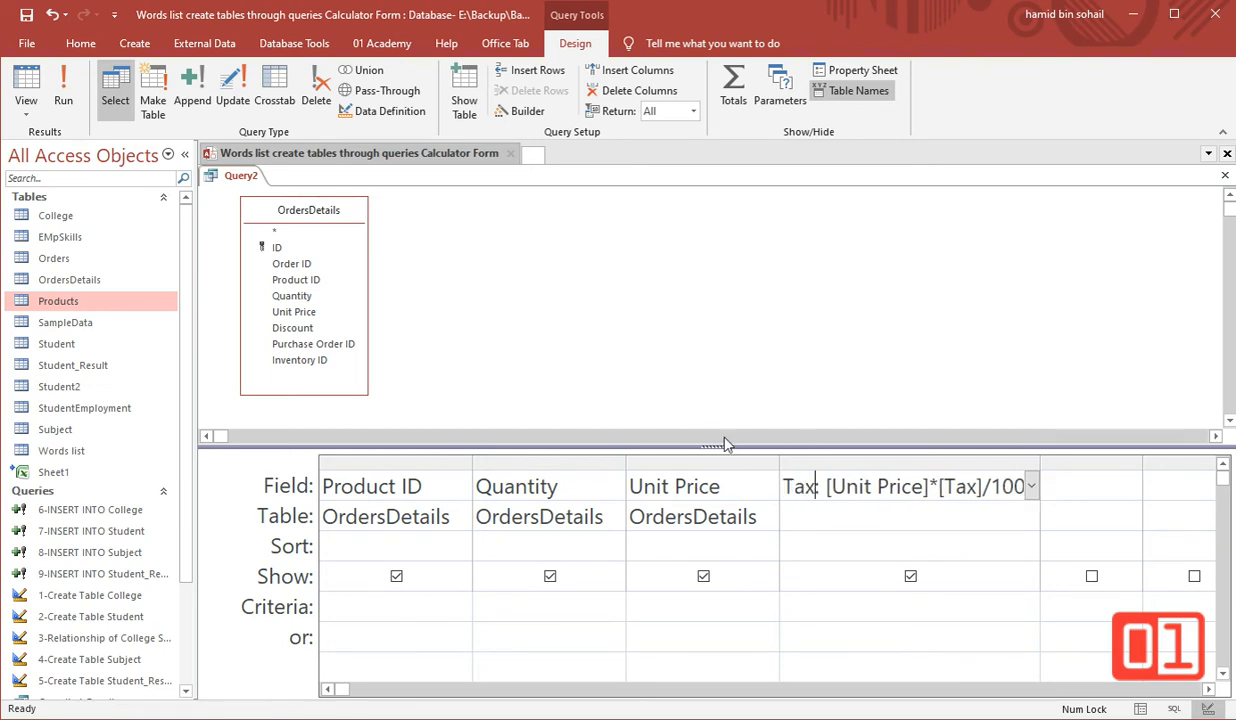
text(Amou)
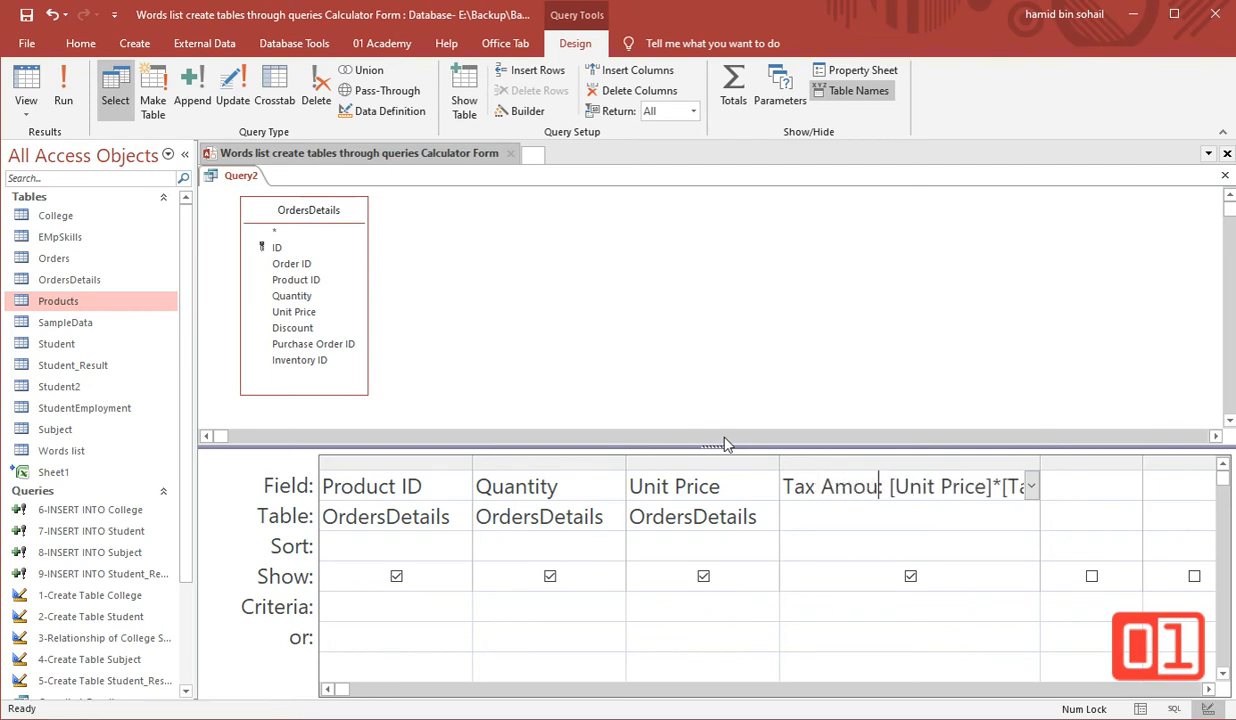
text(t)
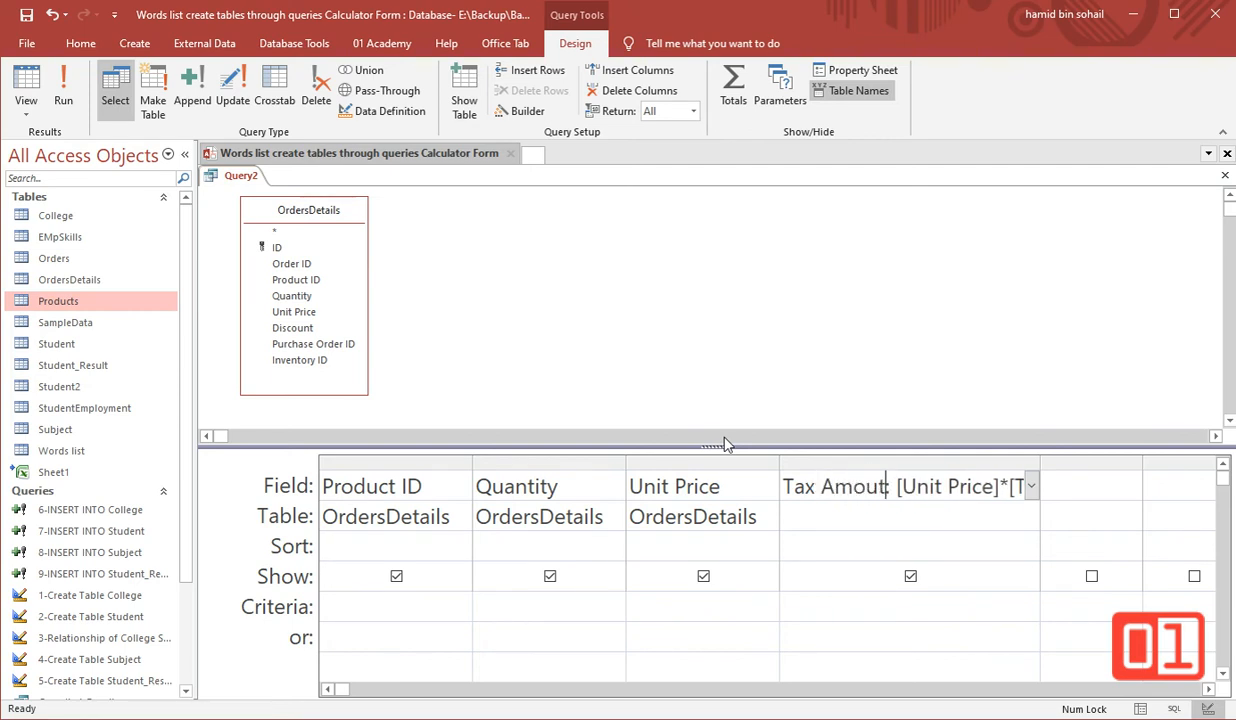
key(Left)
text(n)
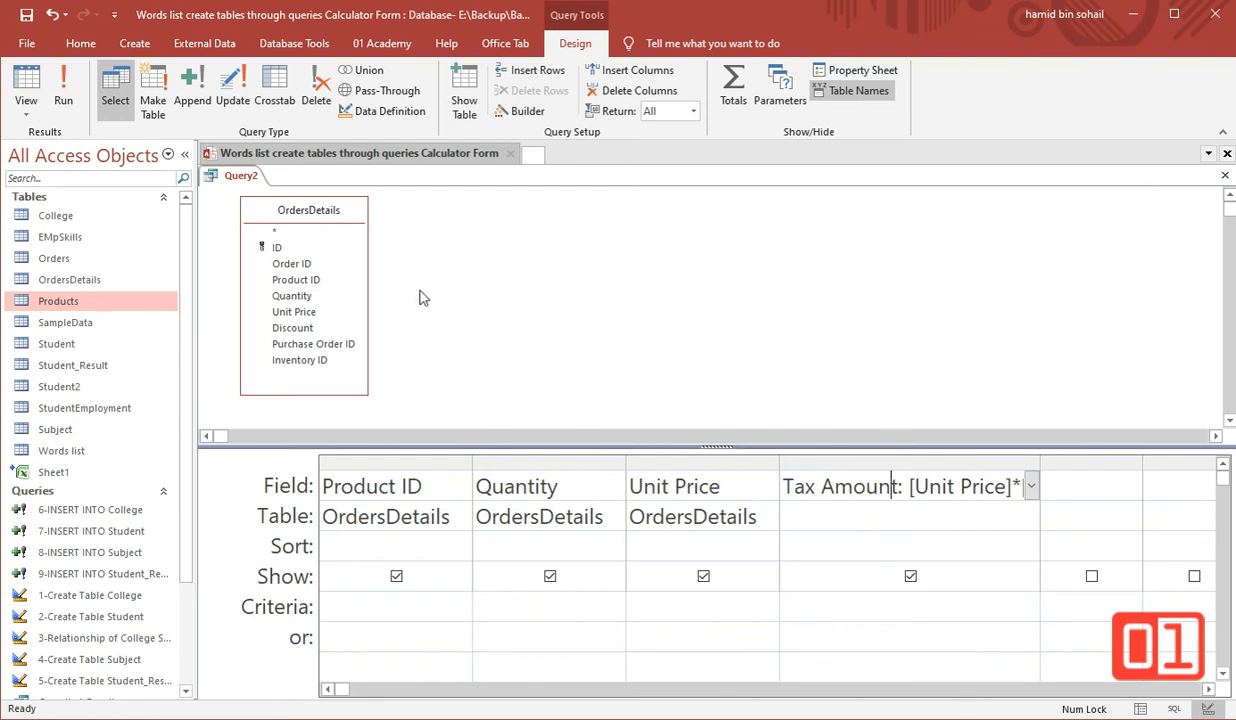
- Widen the Tax Amount column and change the parameter in its expression to [Tax Rate]
click(76, 86)
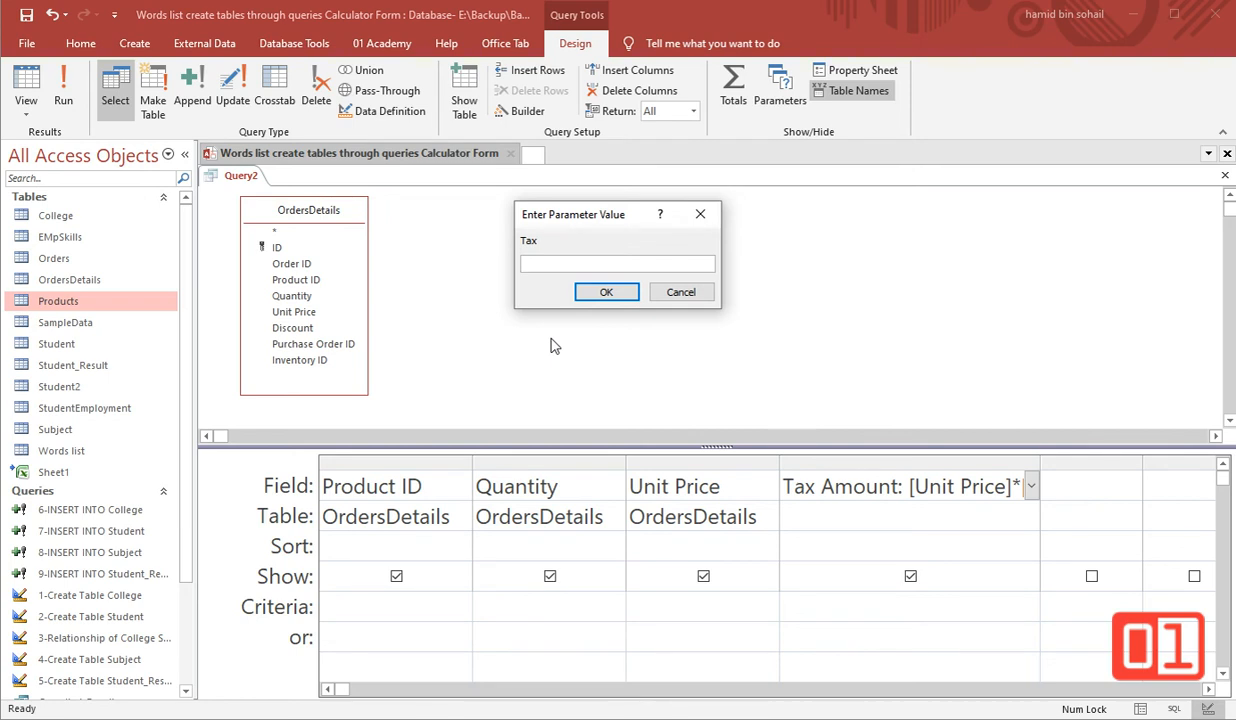
key(Escape)
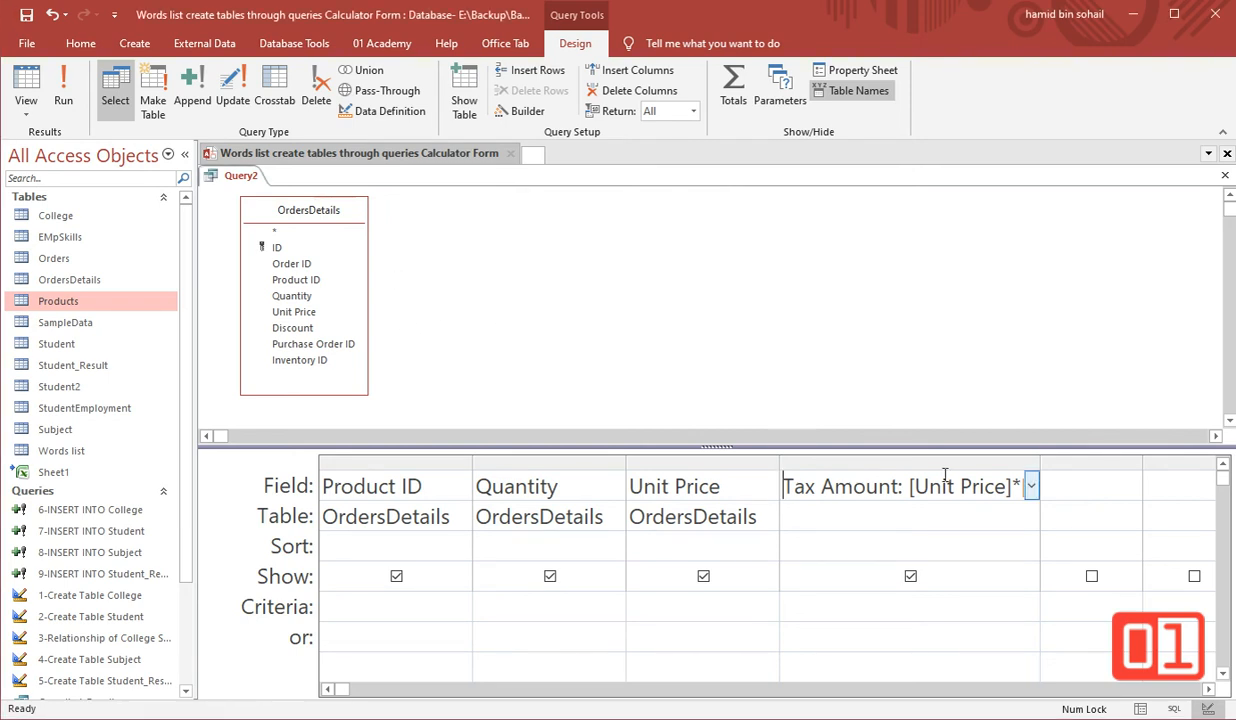
drag(1040, 462, 1166, 463)
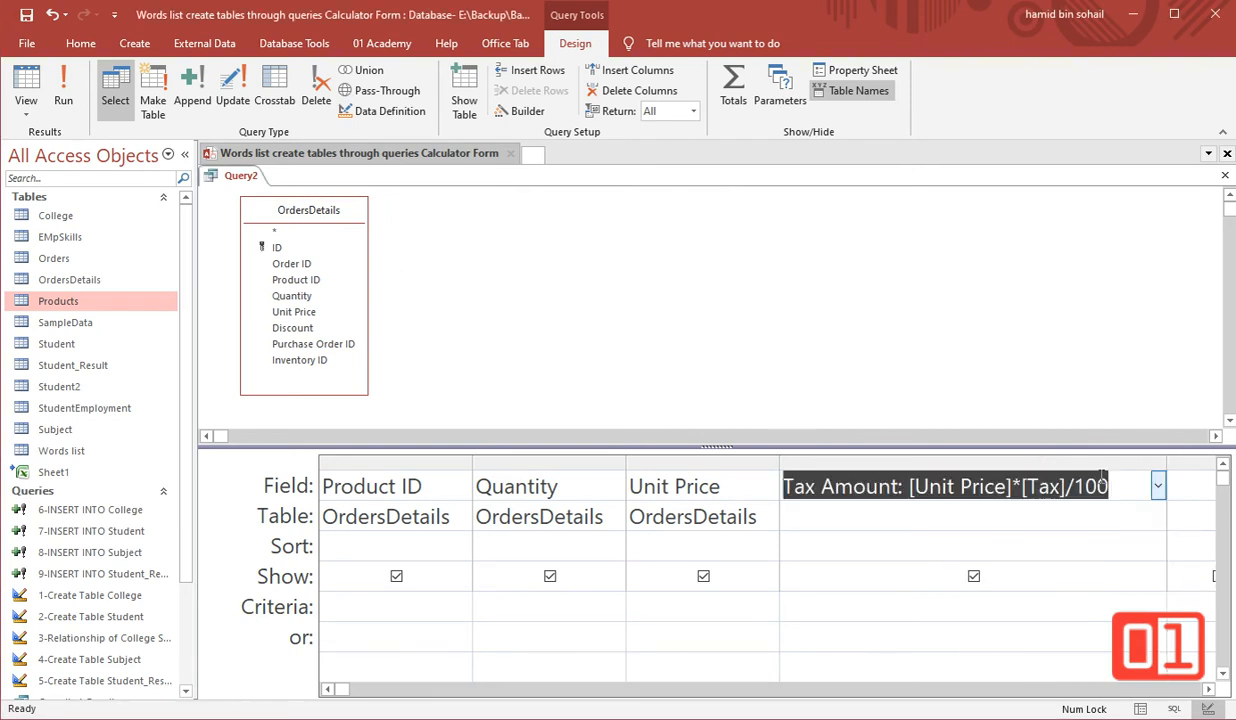
click(1062, 486)
text(R)
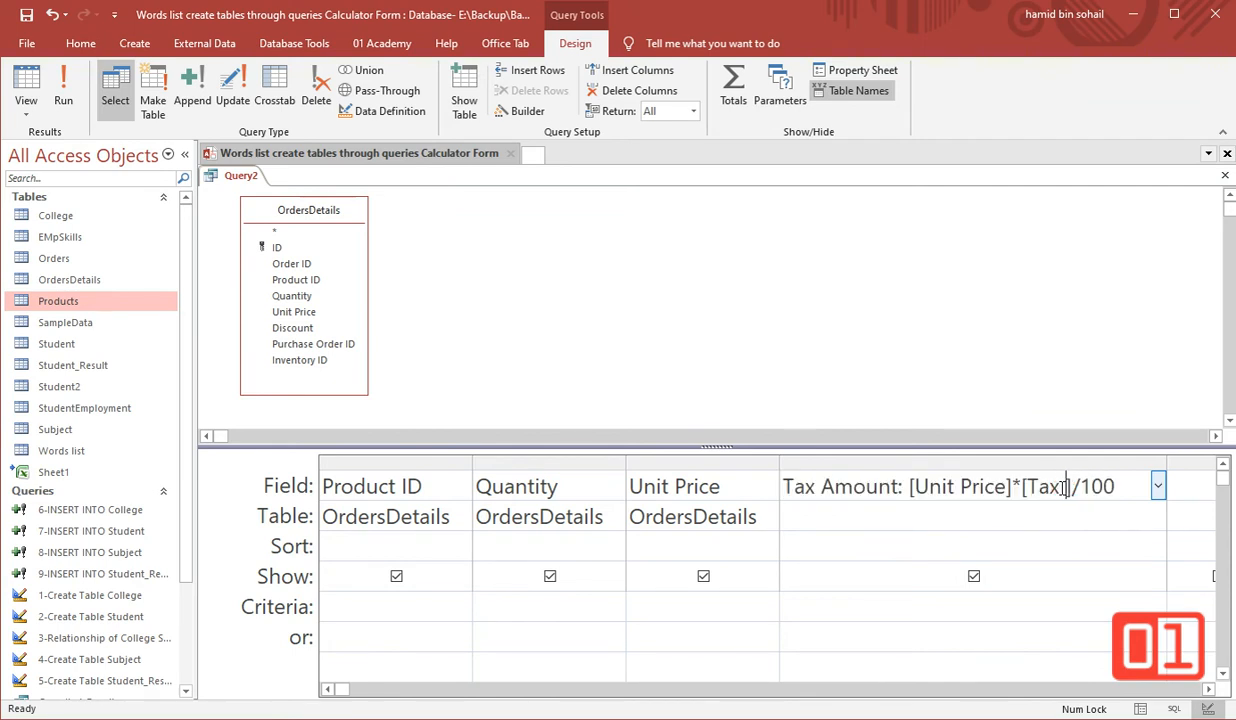
text(ate)
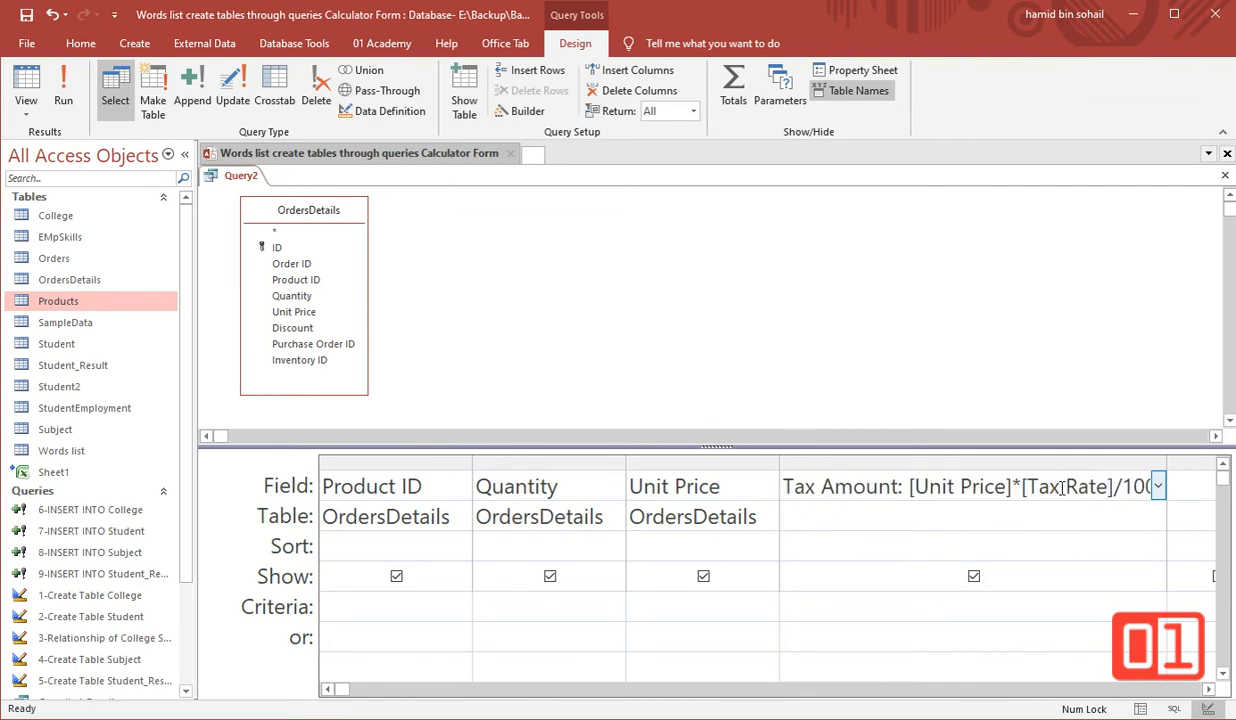
- Run the query with 17 as the Tax Rate
click(63, 88)
text(17)
key(Return)
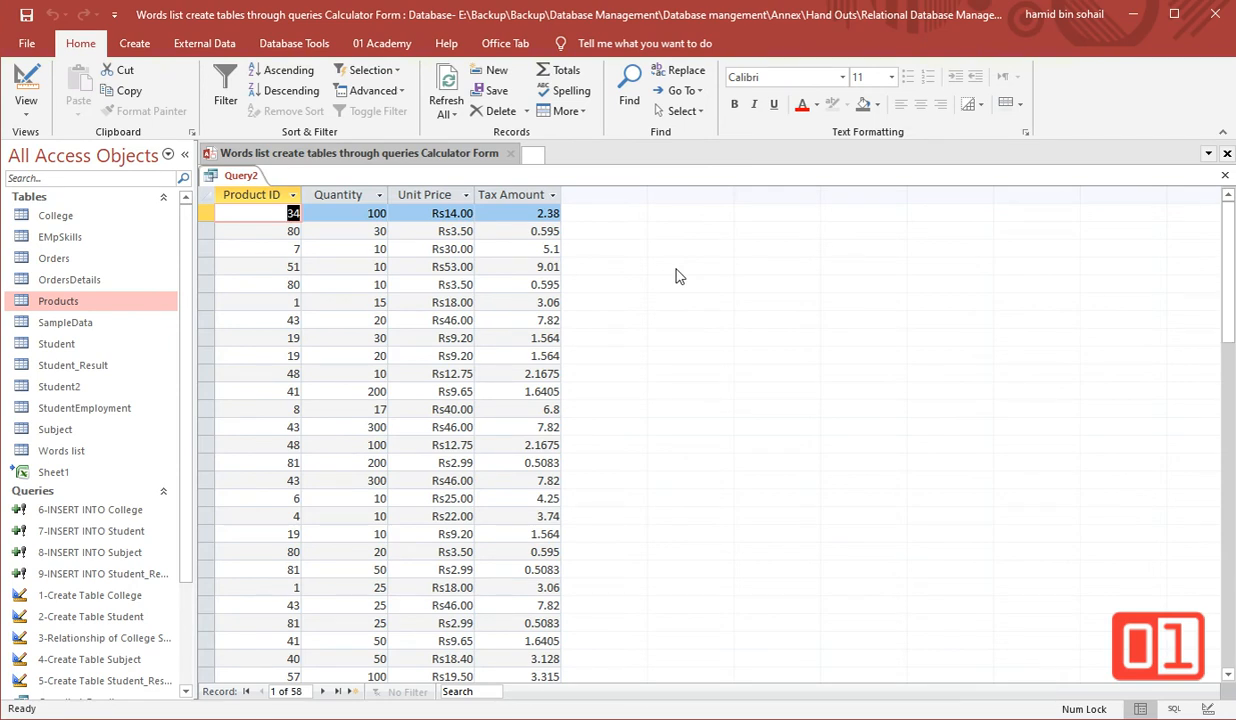
- Rerun the query with 15 as the Tax Rate
click(30, 85)
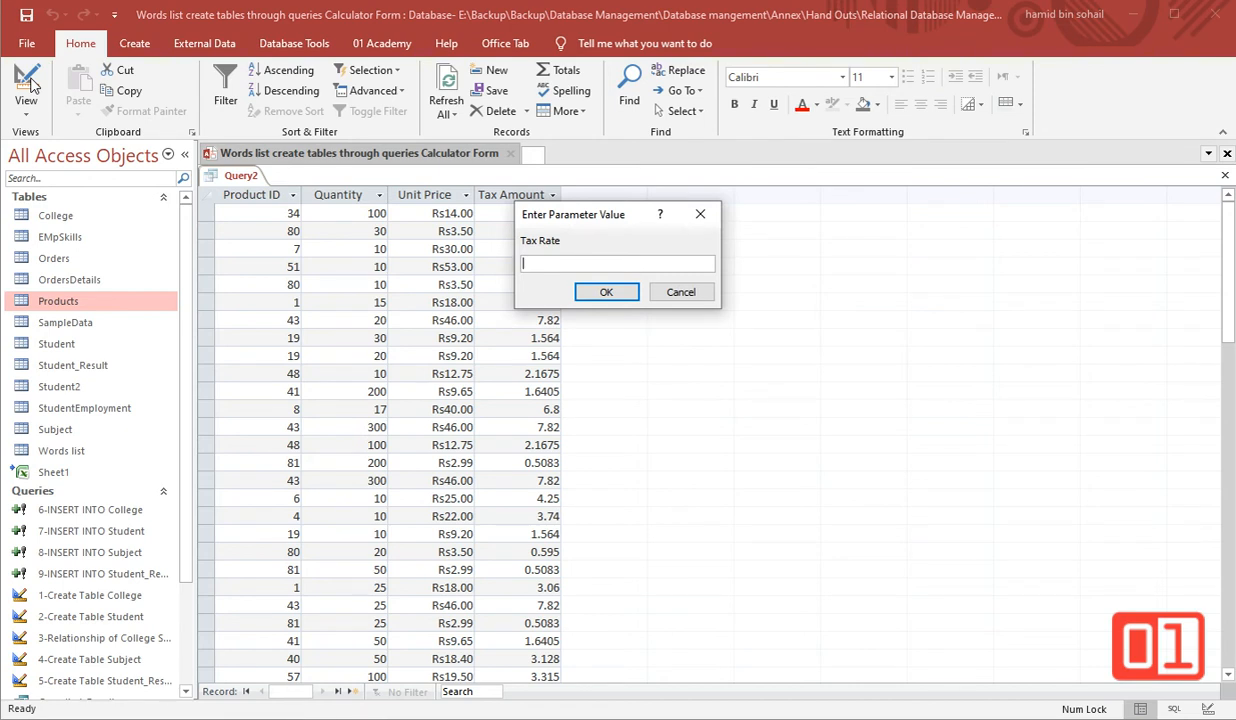
text(15)
drag(590, 214, 665, 264)
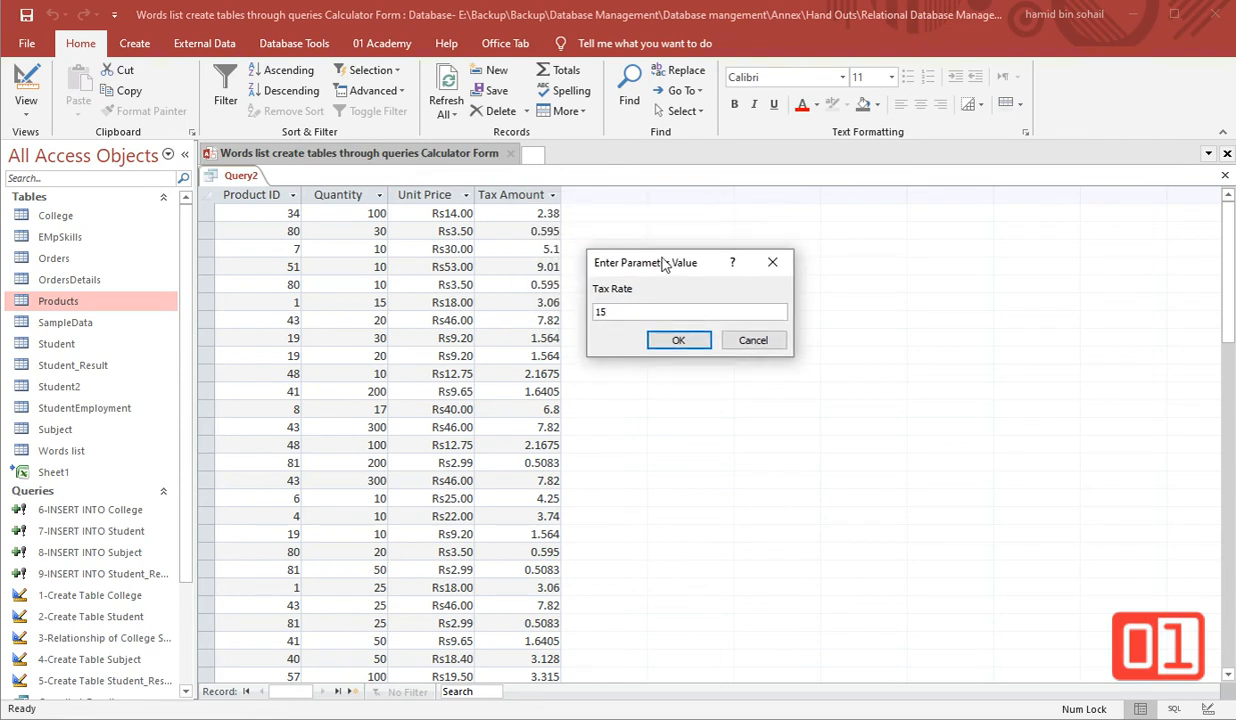
click(680, 341)
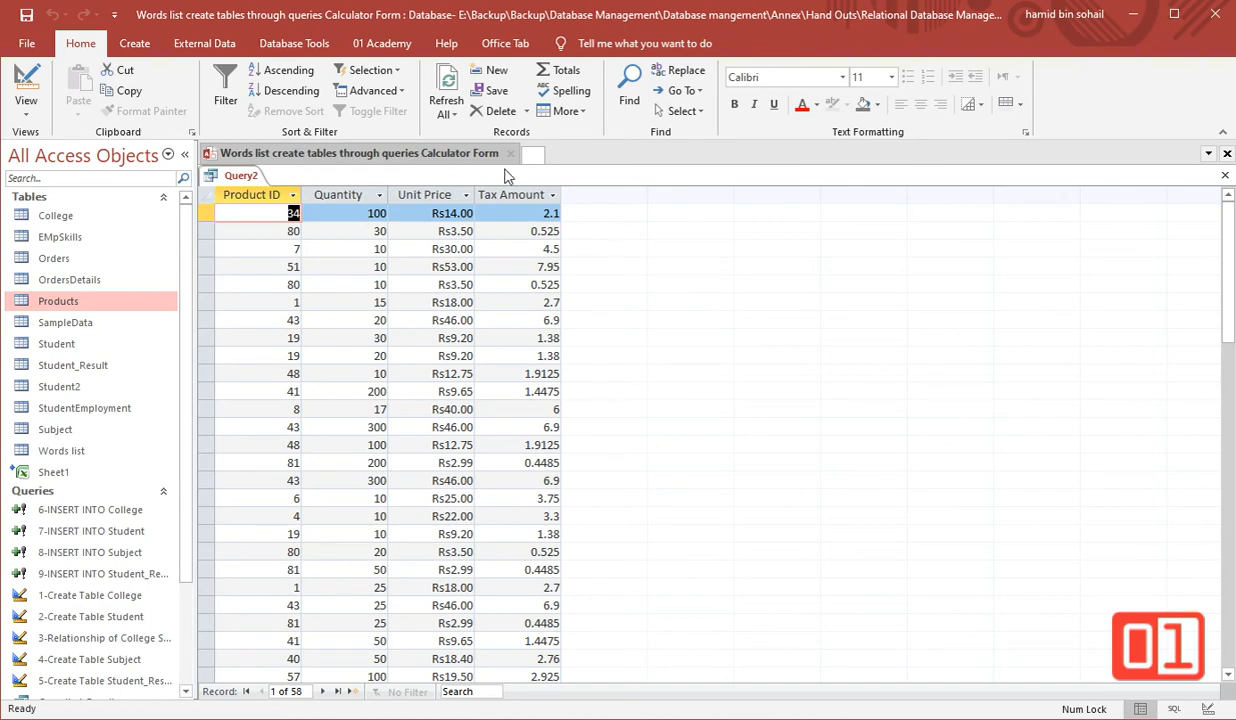
- Return to the query design, fit the Tax Amount column to its expression and widen the empty column beside it
click(30, 85)
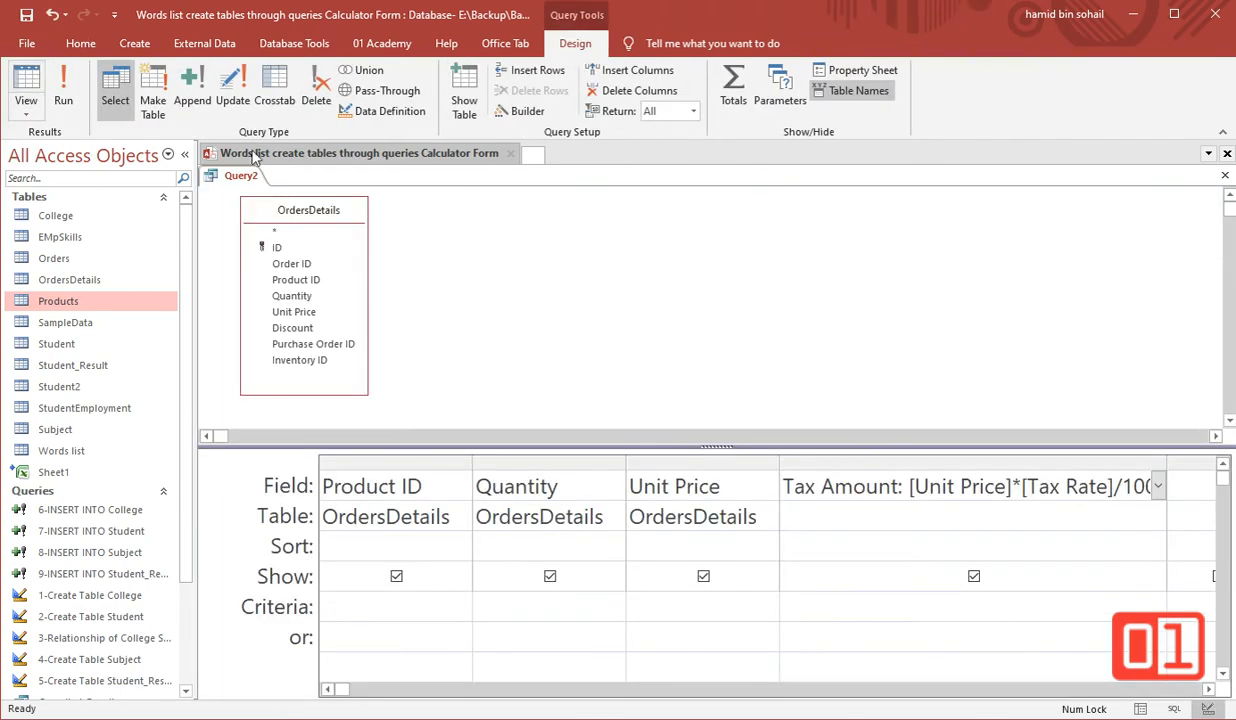
double_click(1167, 463)
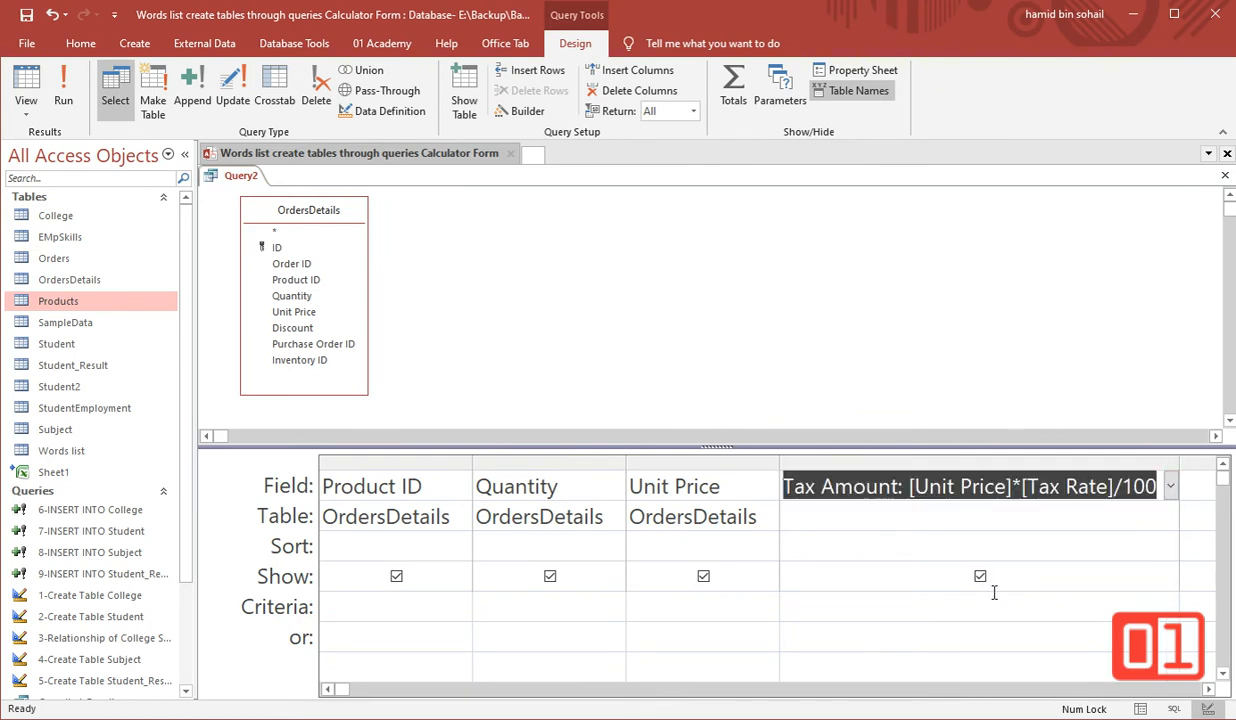
key(Tab)
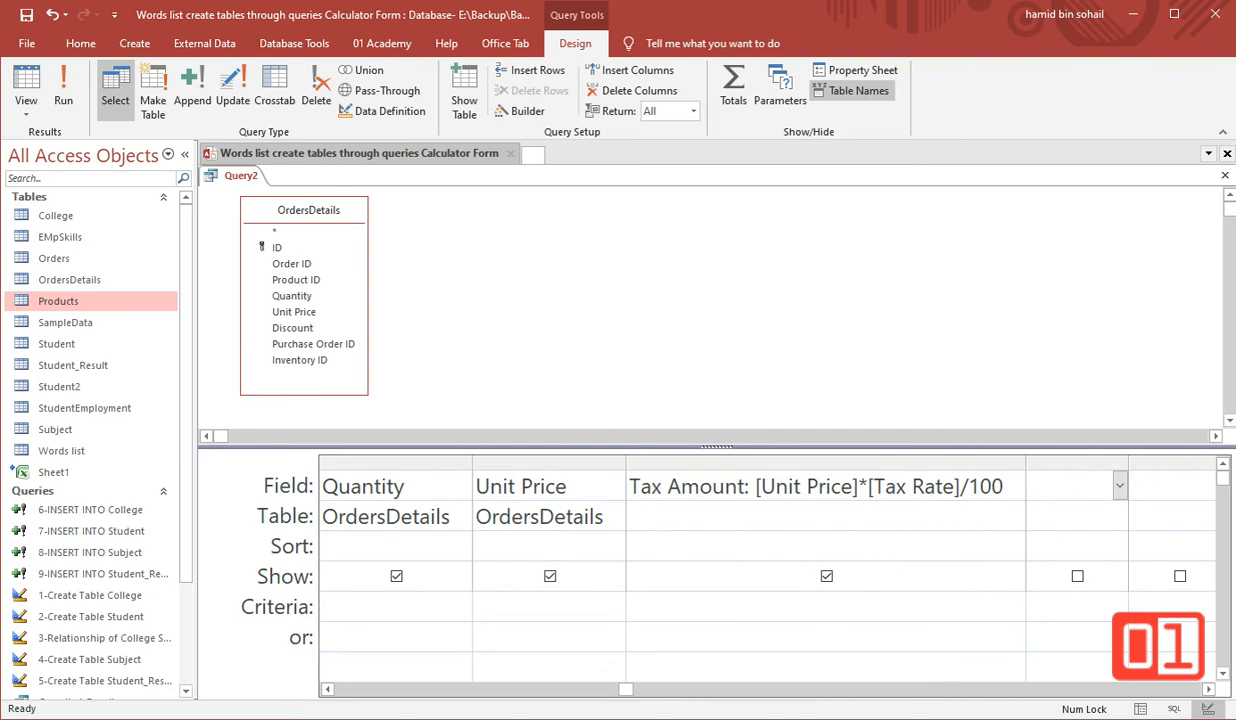
drag(1127, 463, 1196, 463)
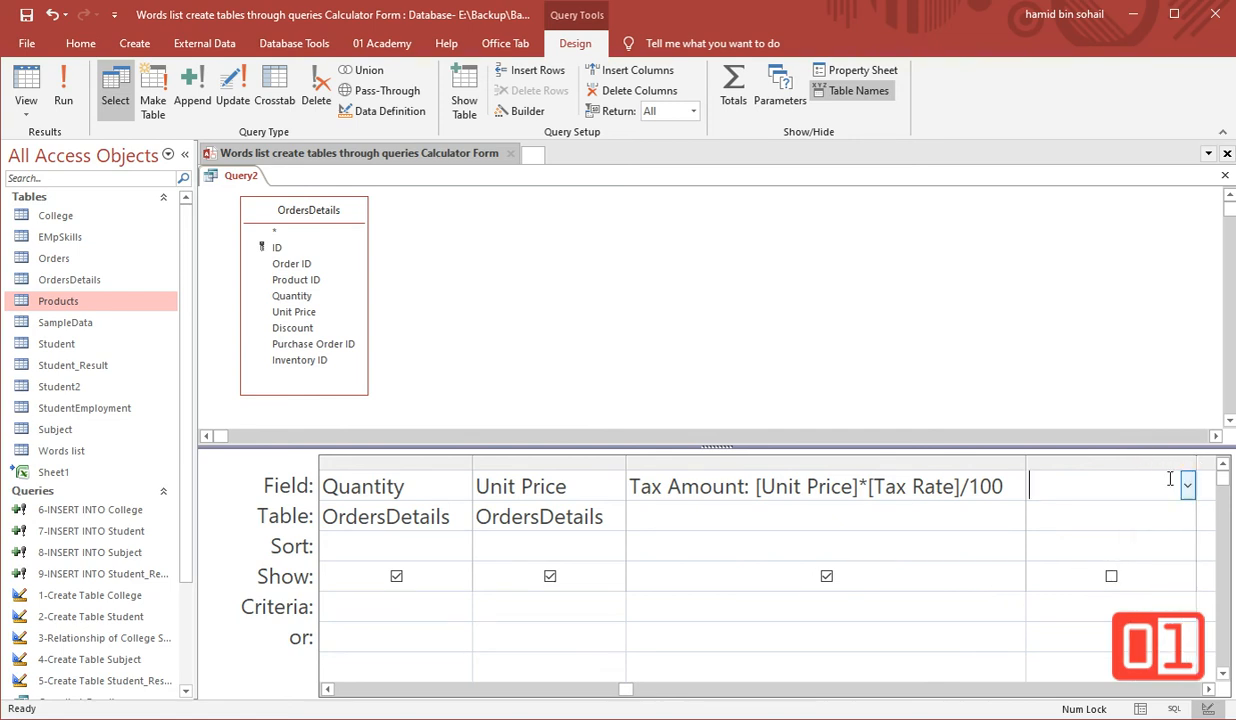
click(1208, 689)
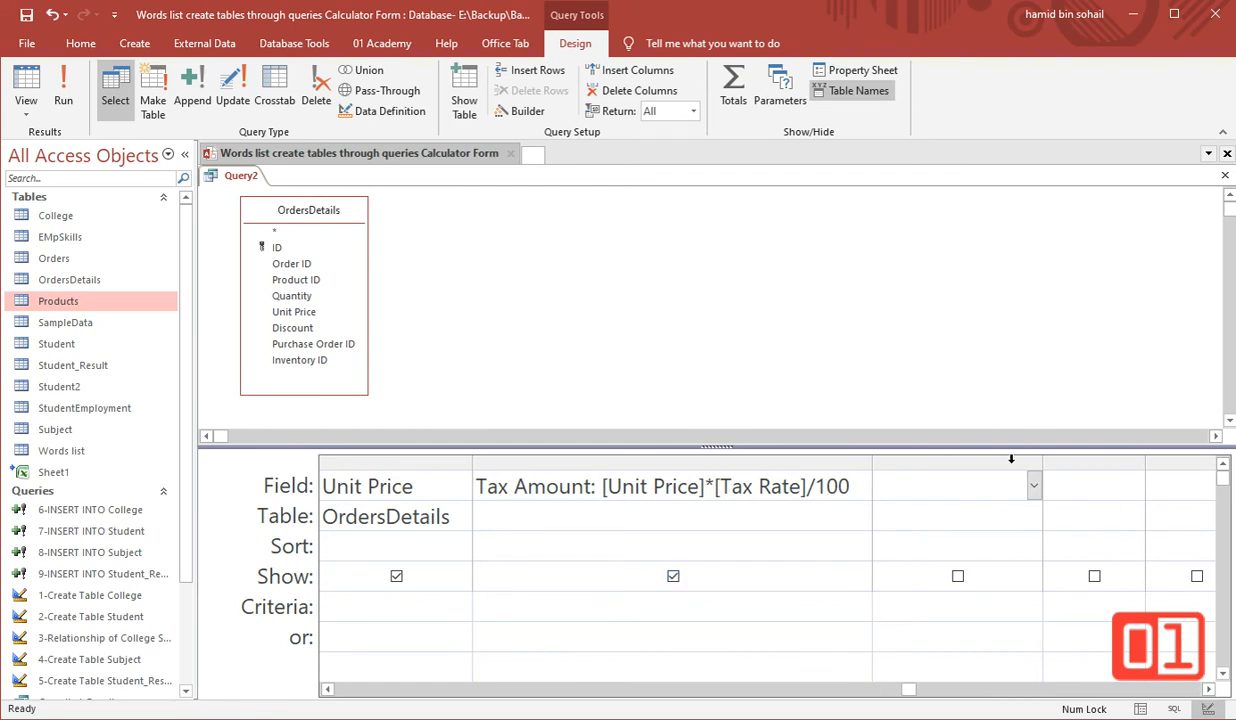
drag(1041, 463, 1122, 463)
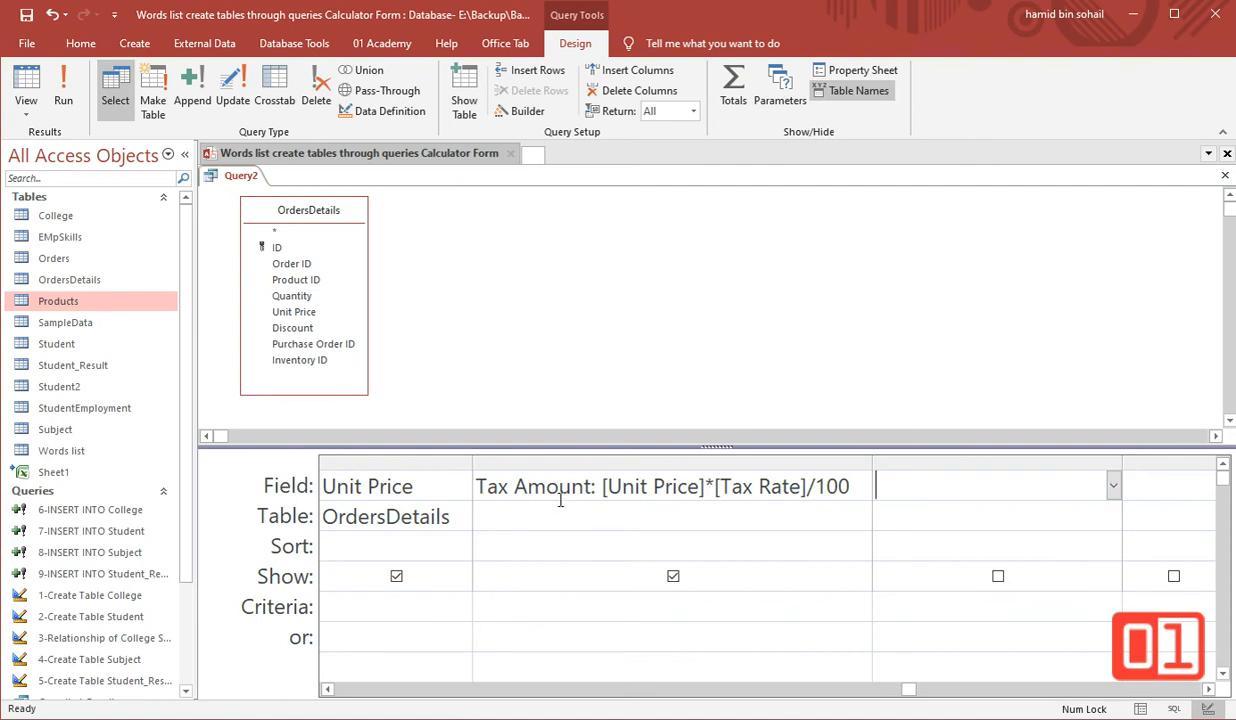
- Enter the expression [Tax Amount]*[Quantity] in the empty field beside Tax Amount
text([)
text(Tax T)
key(BackSpace)
text(Amount)
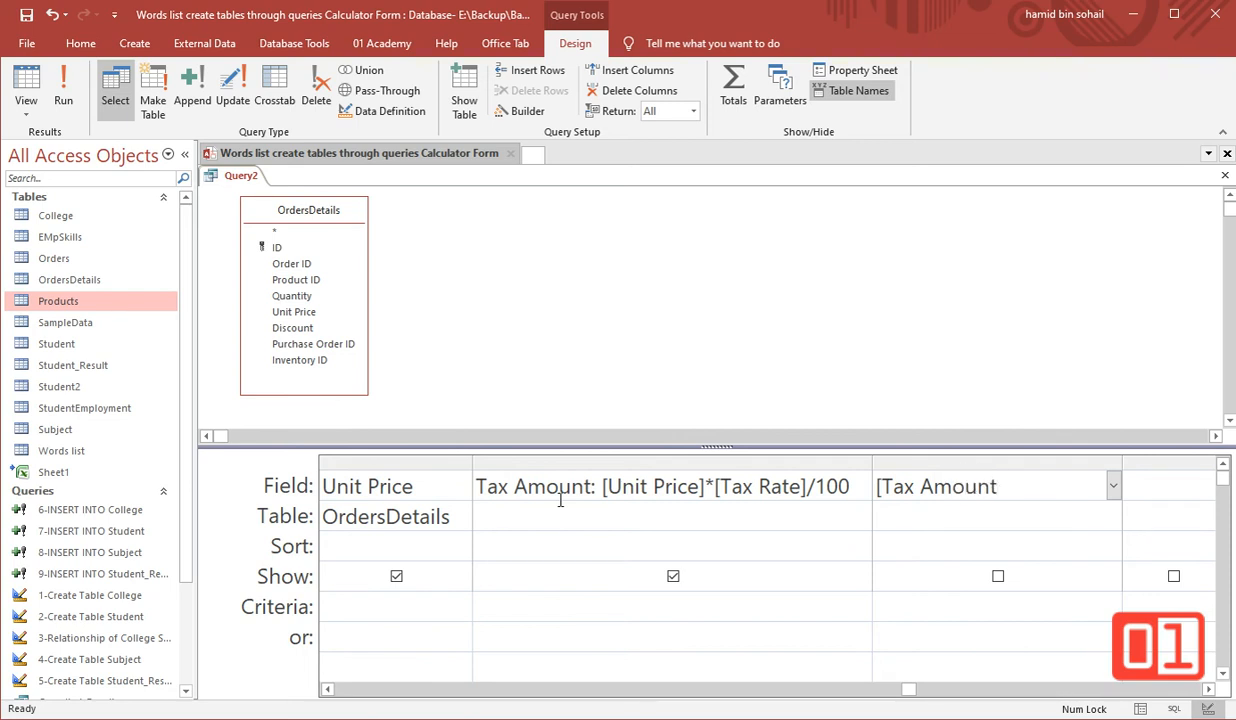
text(])
text(*[Quantity)
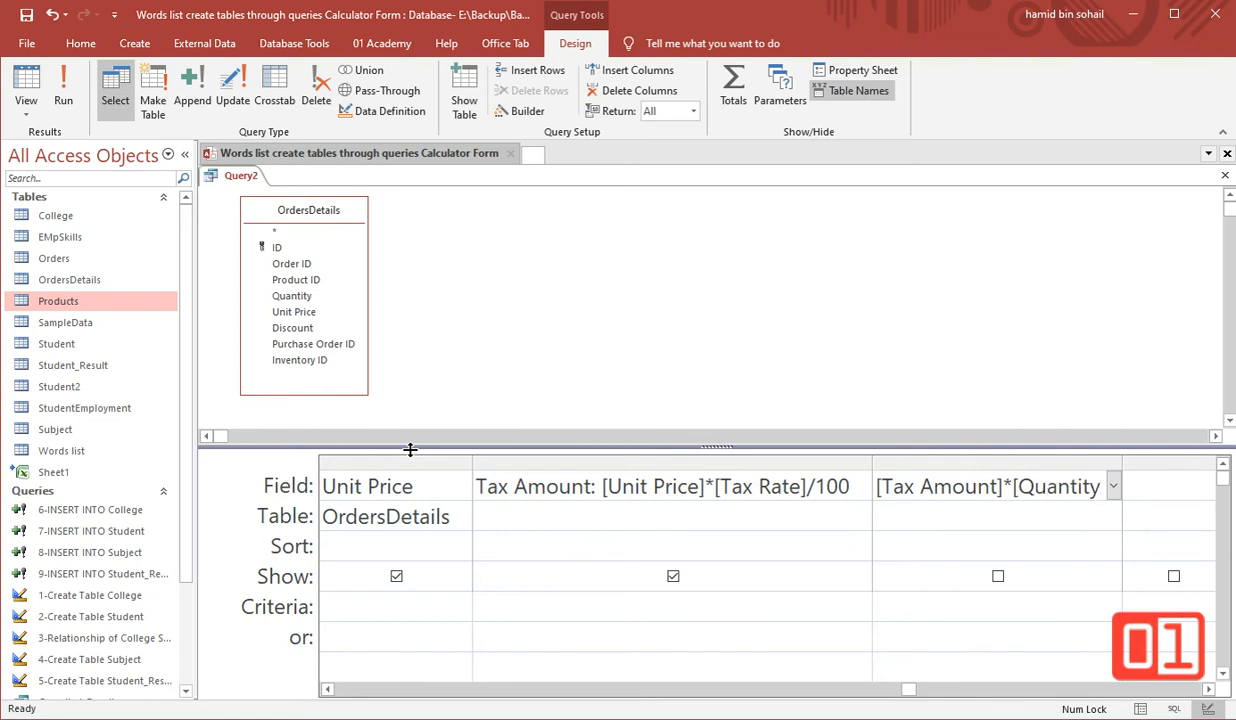
text(])
- Put Amount= in front of the [Tax Amount]*[Quantity] expression and commit the field
key(Left)
key(Left)
key(Left)
key(Left)
key(Left)
key(Left)
key(Left)
key(Left)
key(Left)
key(Left)
key(Left)
key(Left)
key(Left)
key(Left)
key(Left)
key(Left)
key(Left)
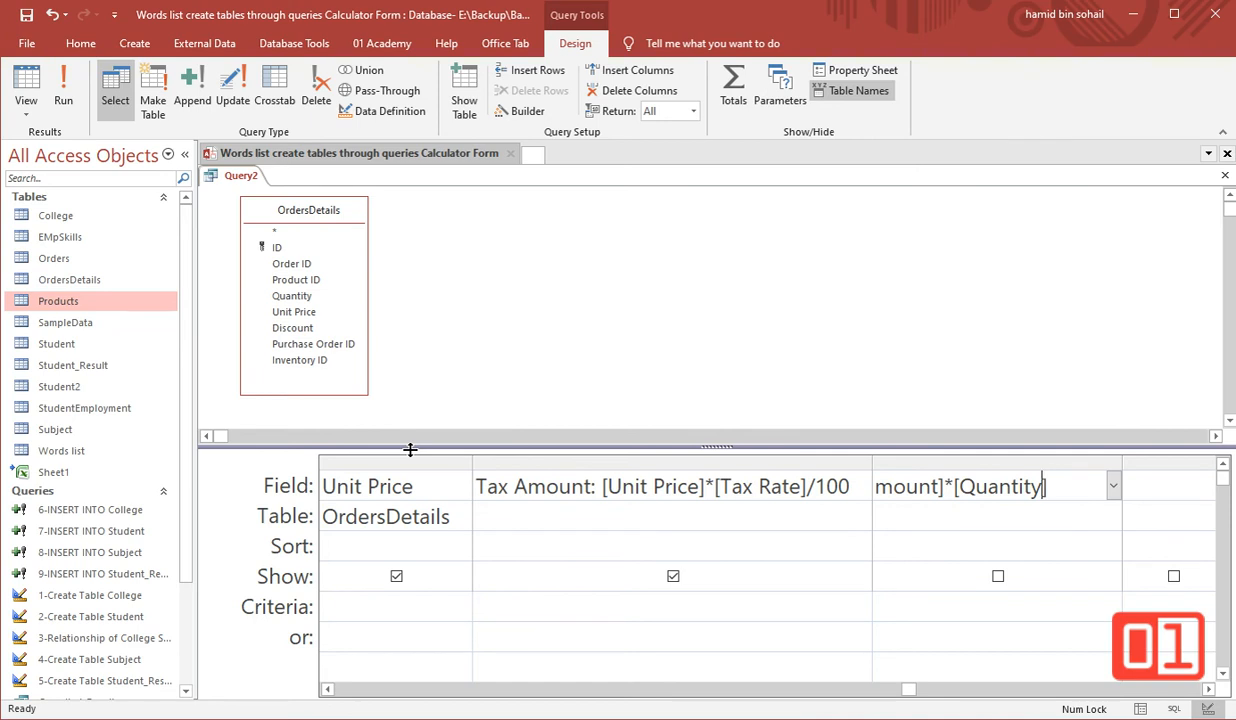
key(Left)
key(Left)
key(Left)
key(Left)
key(Left)
key(Left)
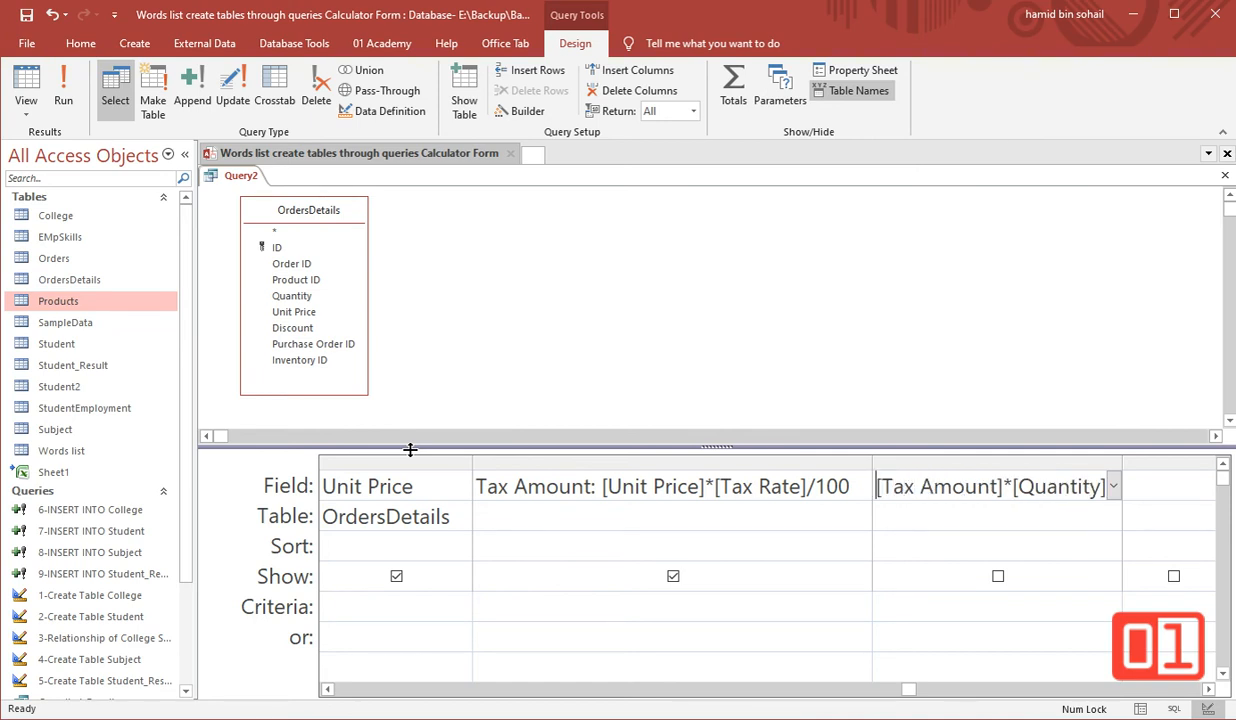
text(=[Tax )
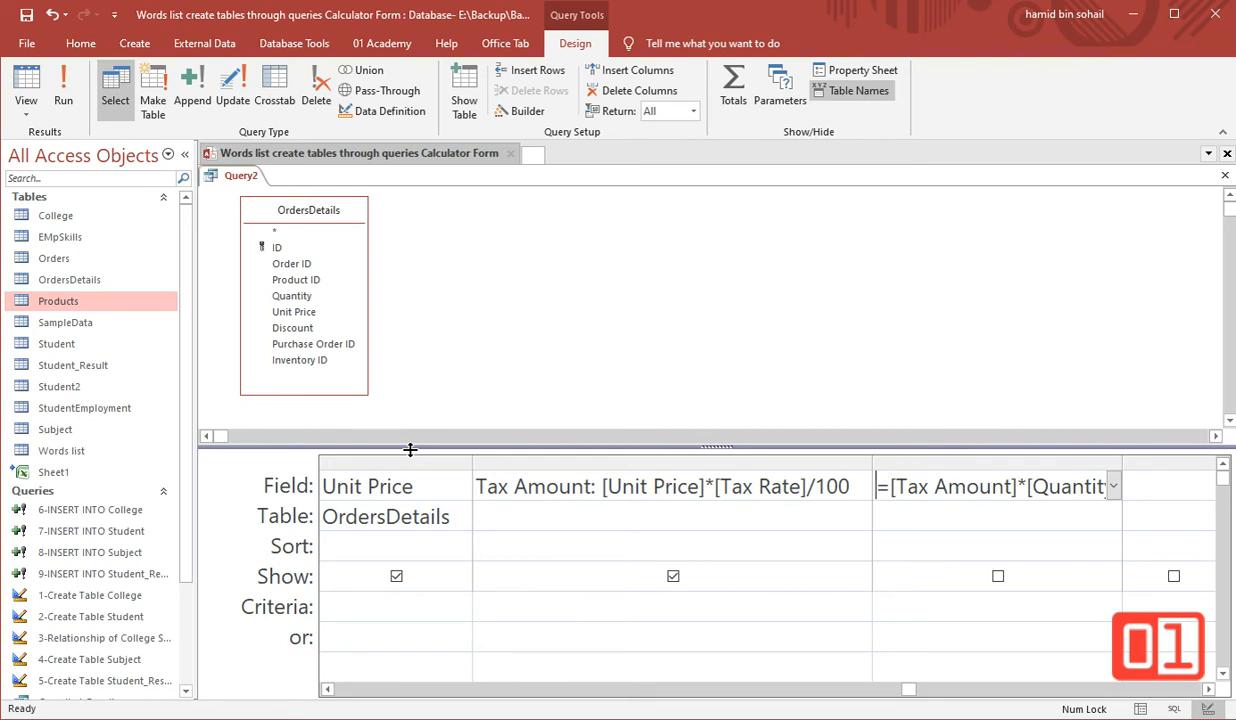
text(Amount)
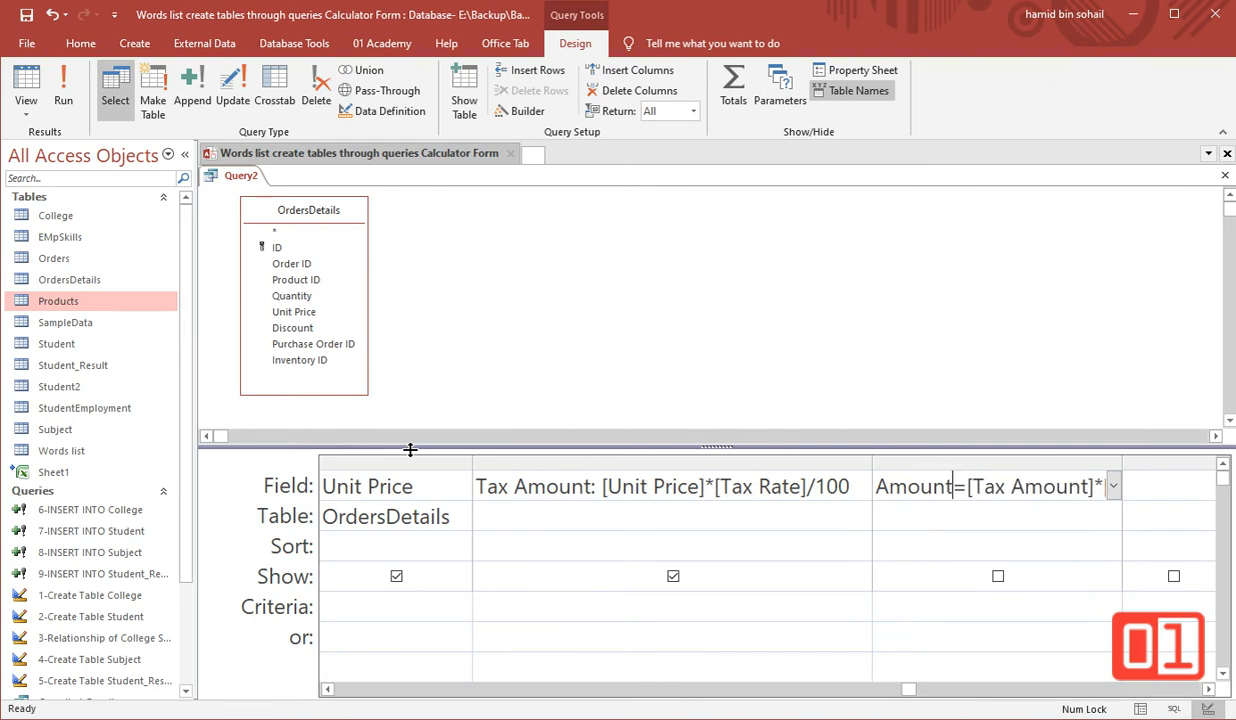
key(Return)
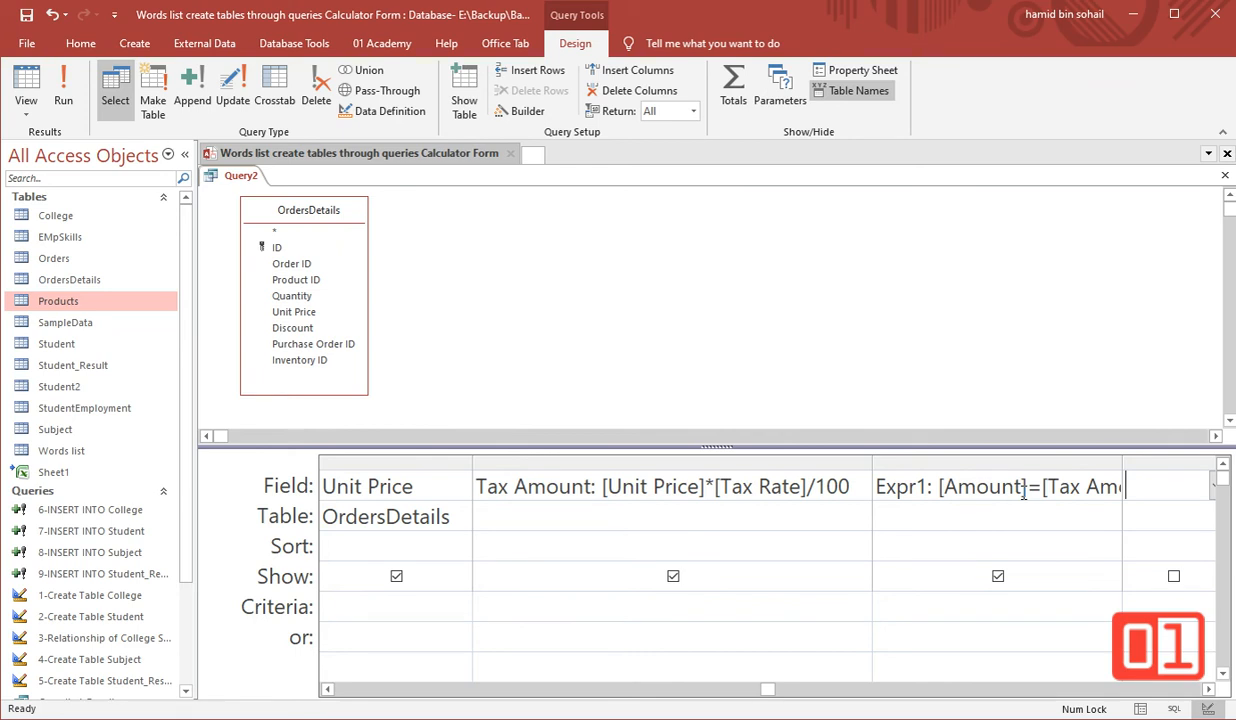
- Replace the equals sign after [Amount] with a colon and remove the Expr1 alias from the field
drag(1028, 487, 1036, 487)
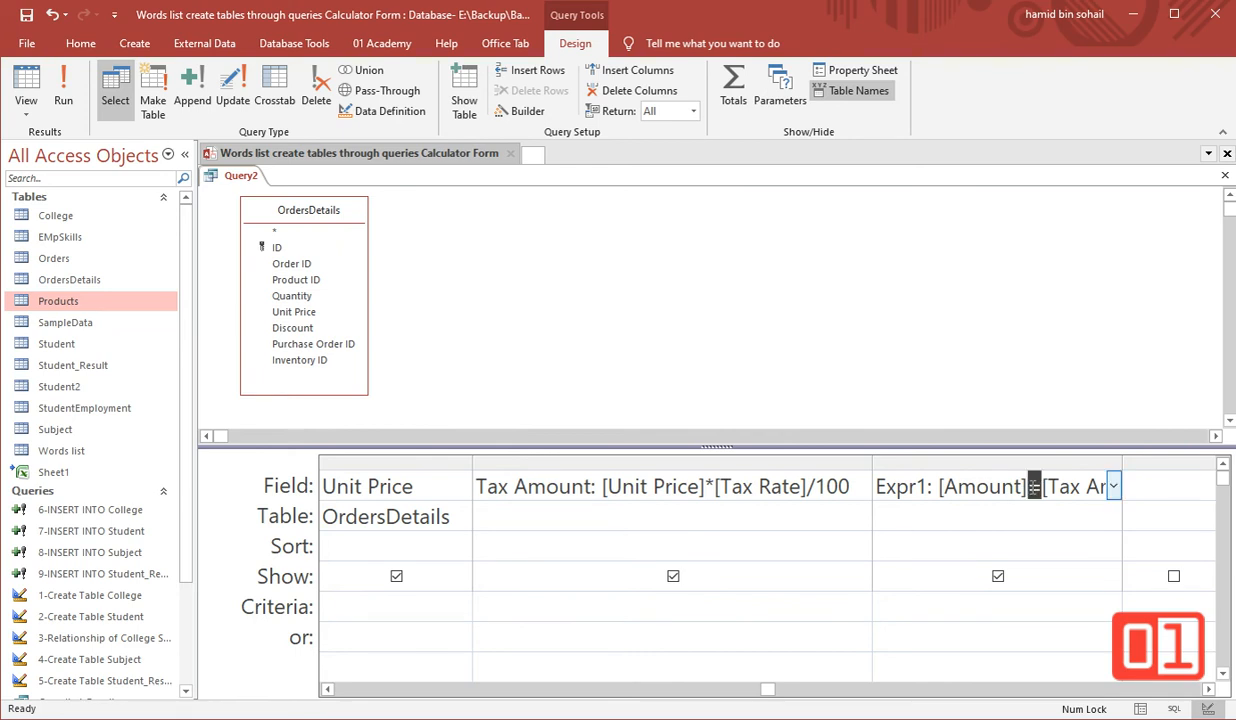
text(:)
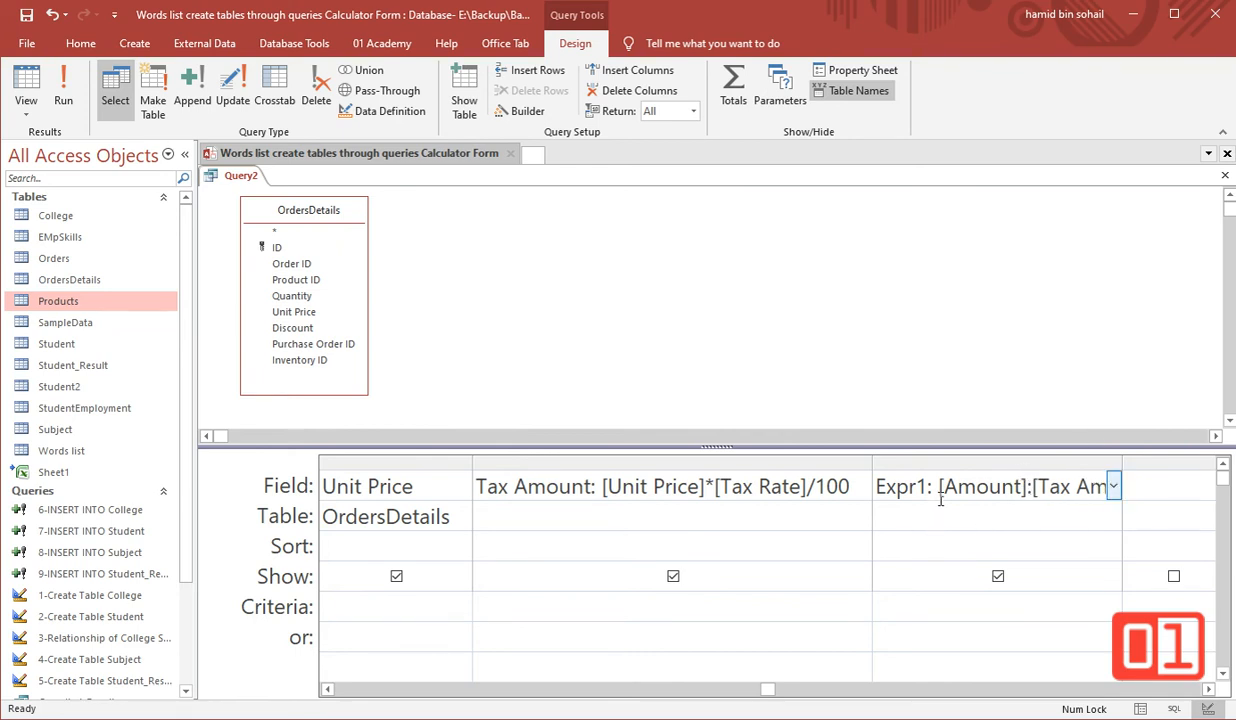
drag(938, 497, 778, 497)
key(Delete)
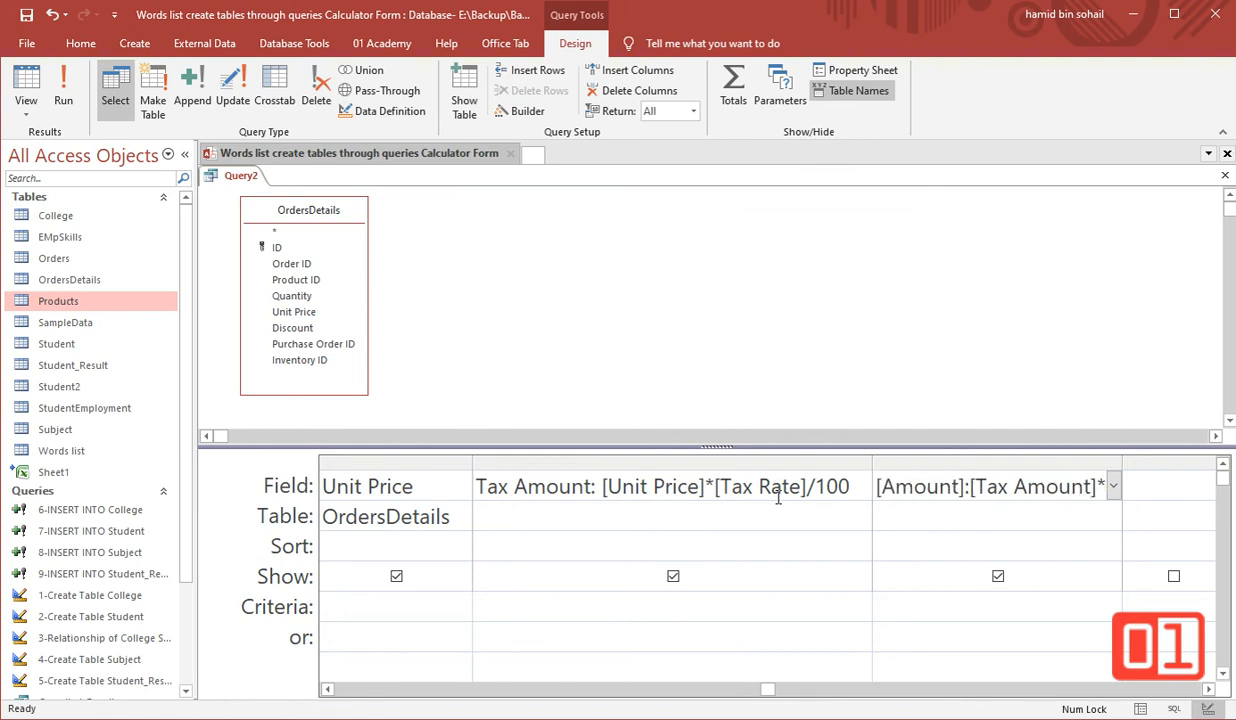
- Try to run the query, and remove the square brackets around the Amount alias so the field starts with Amount:
click(66, 84)
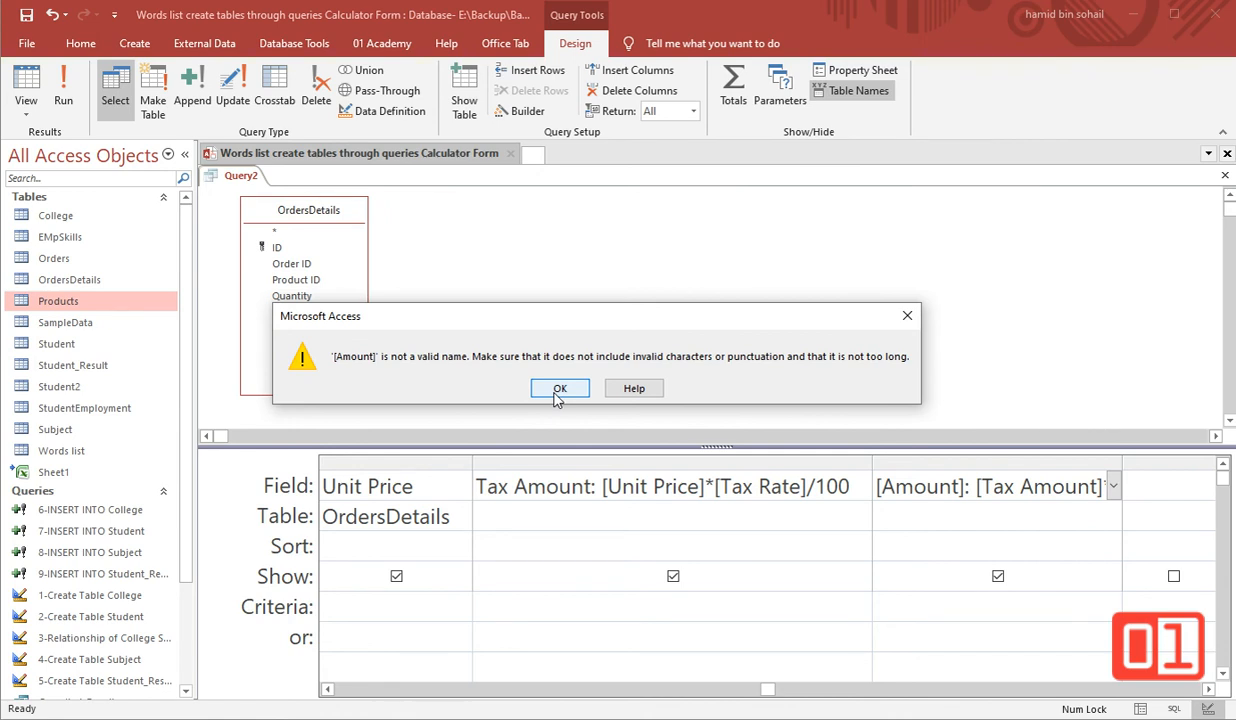
click(558, 390)
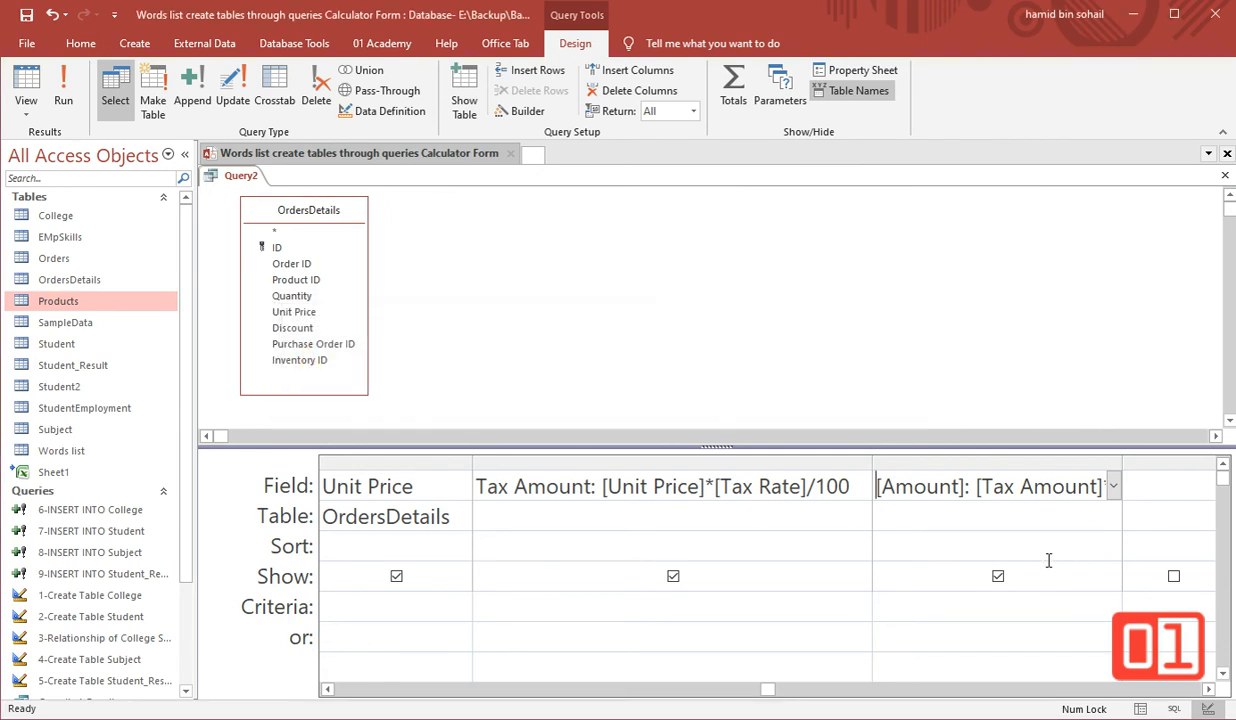
key(Delete)
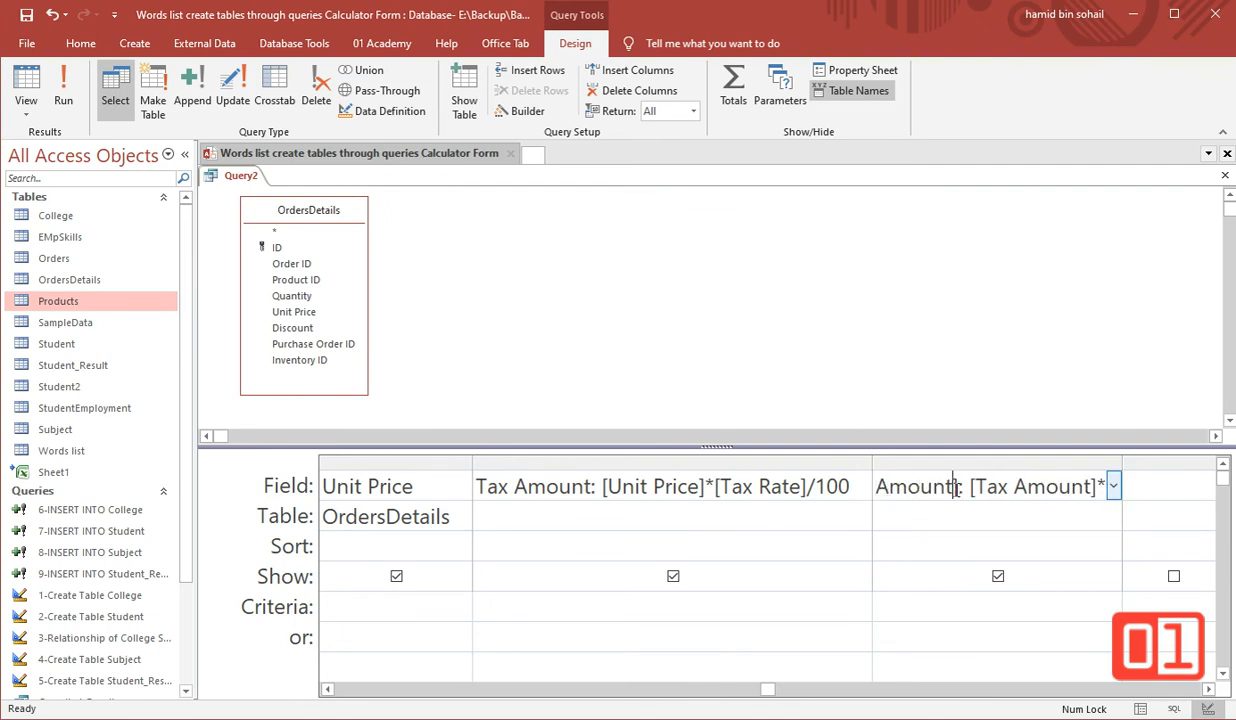
key(Delete)
text(:)
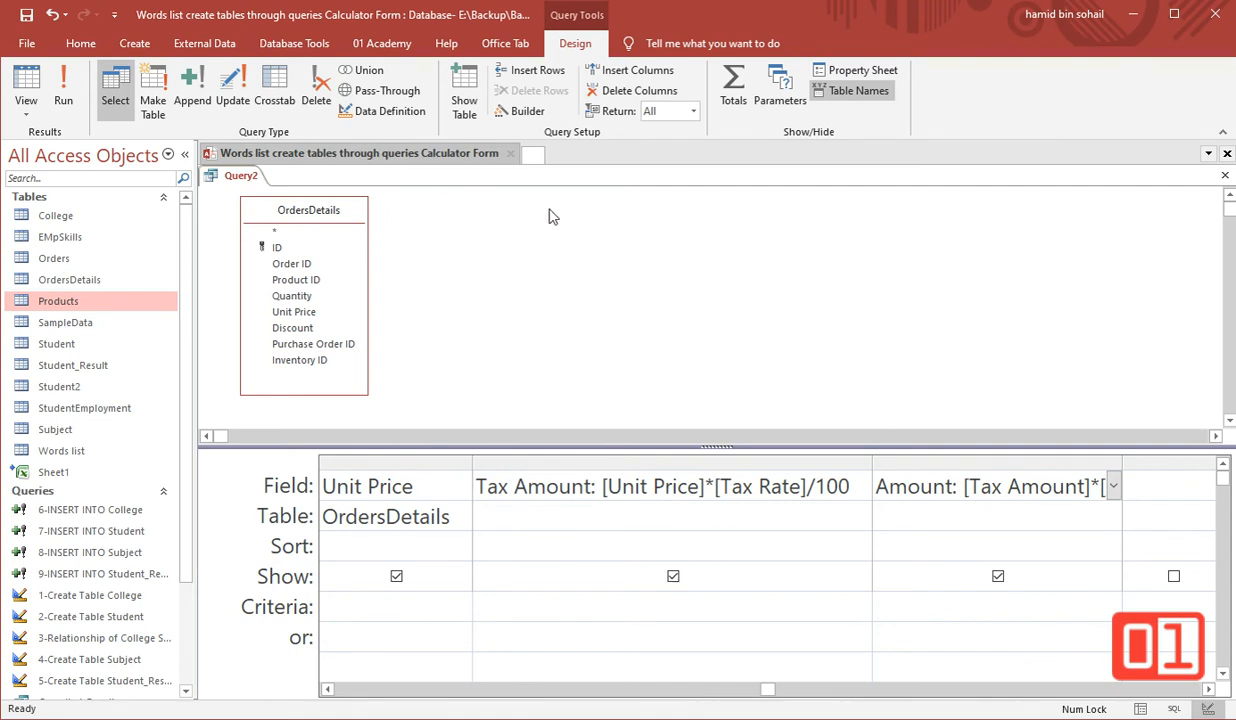
- Run the query with 20 as the Tax Rate and close Query2 without saving its design
click(26, 85)
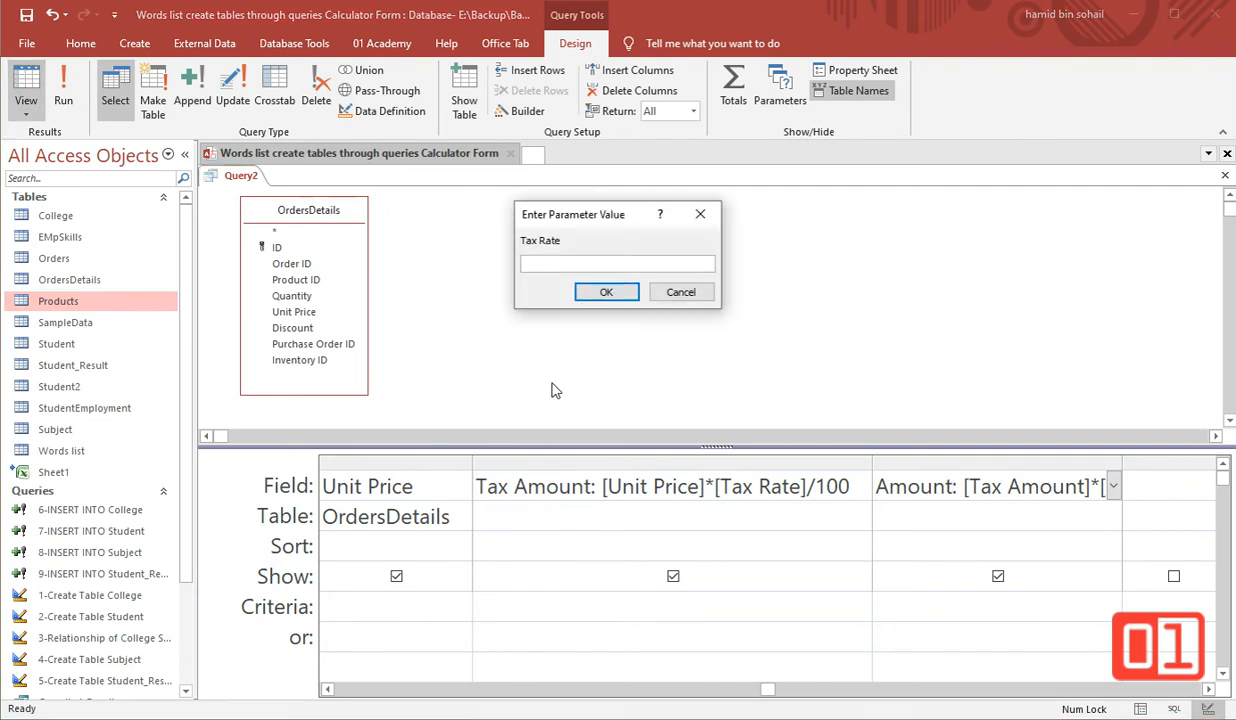
text(20)
click(606, 292)
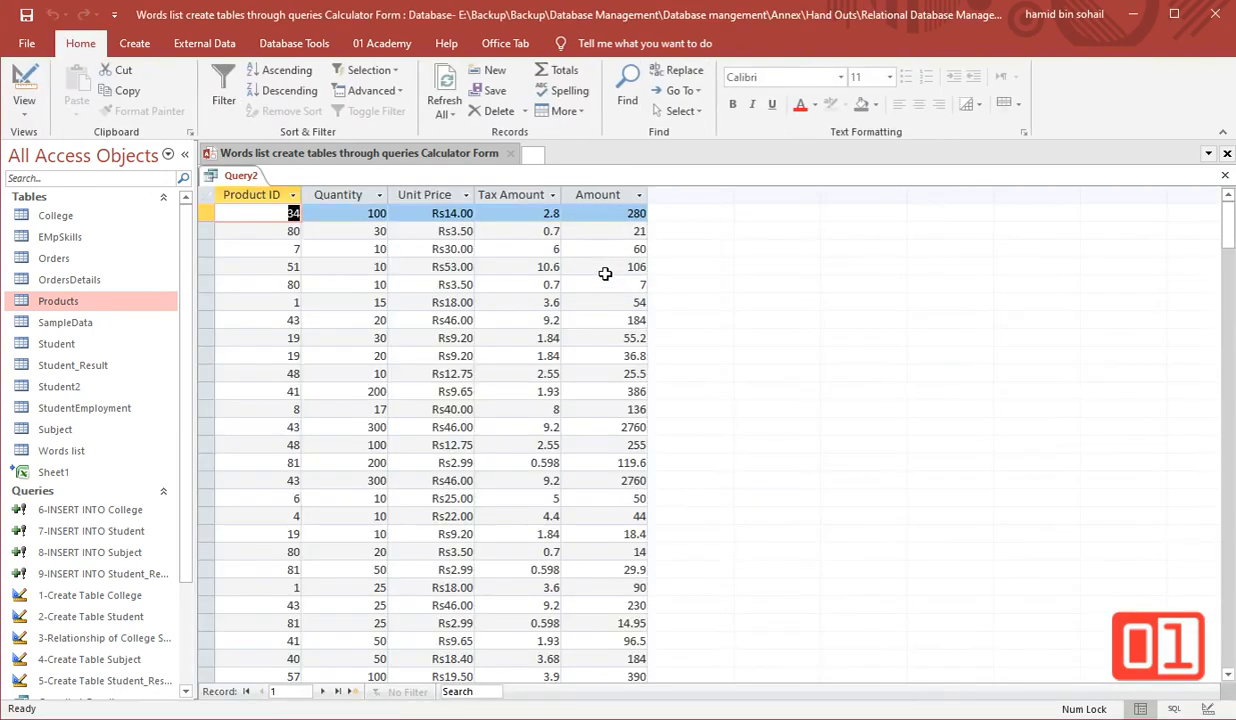
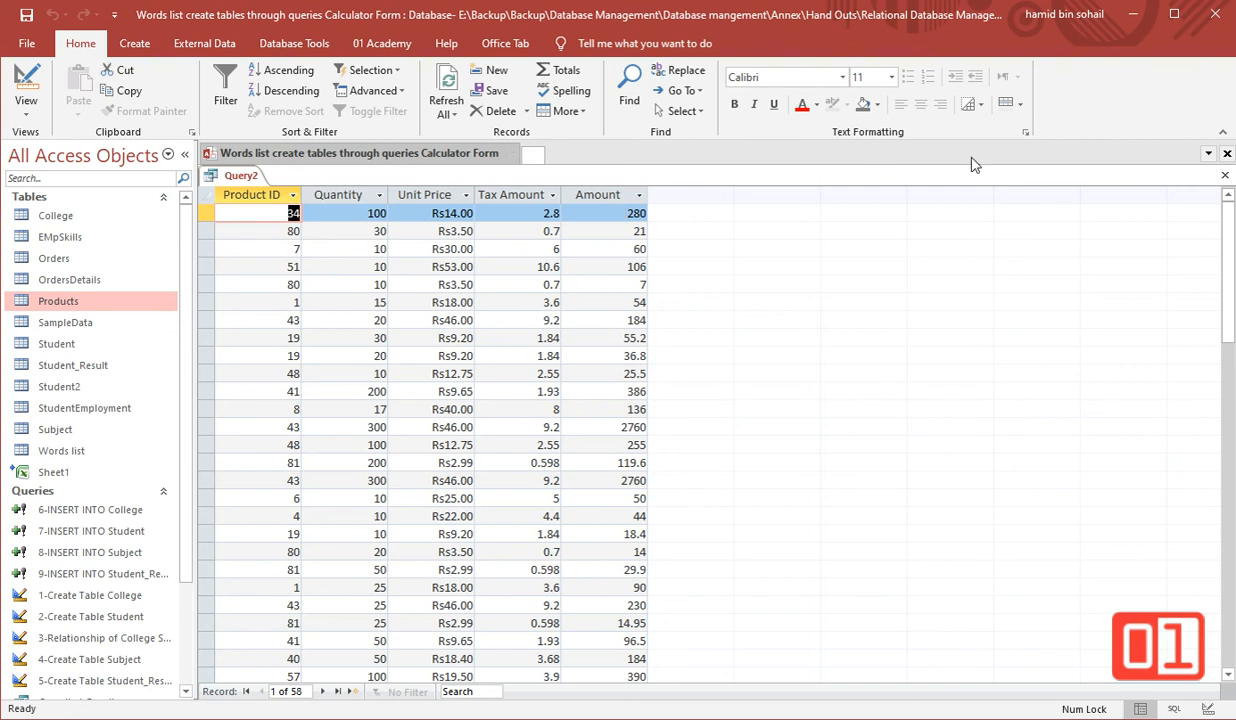
click(1226, 178)
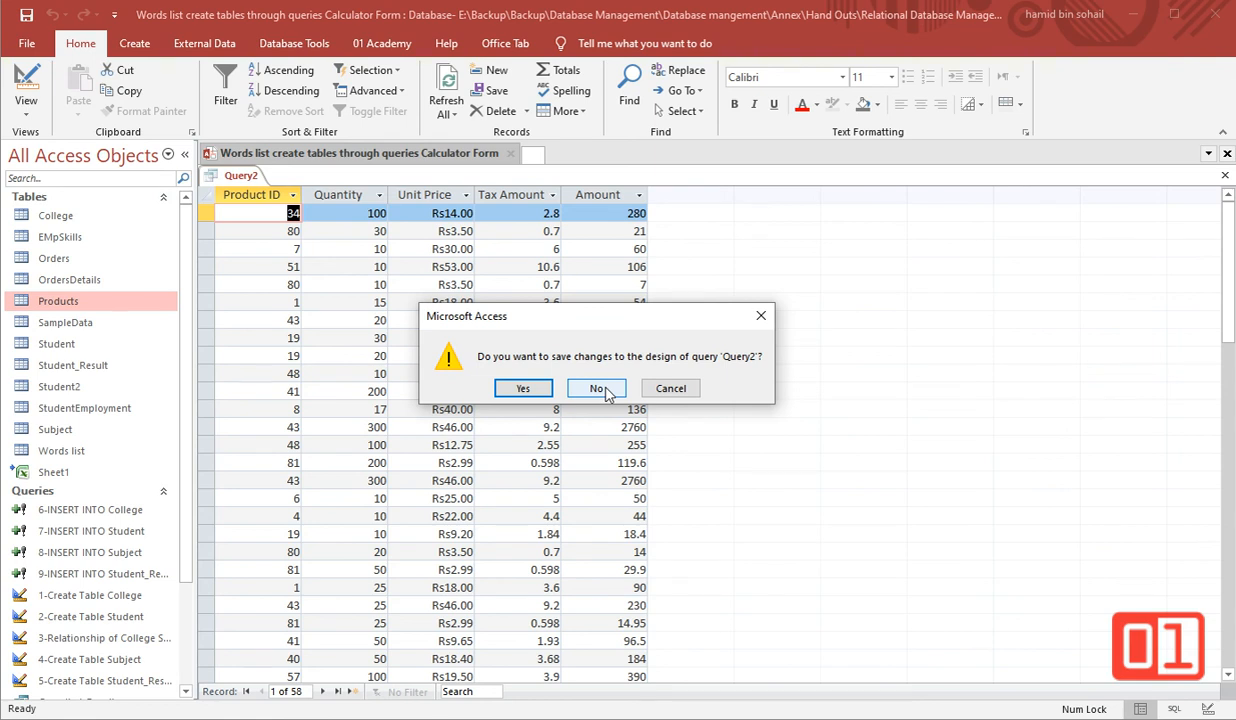
click(597, 389)
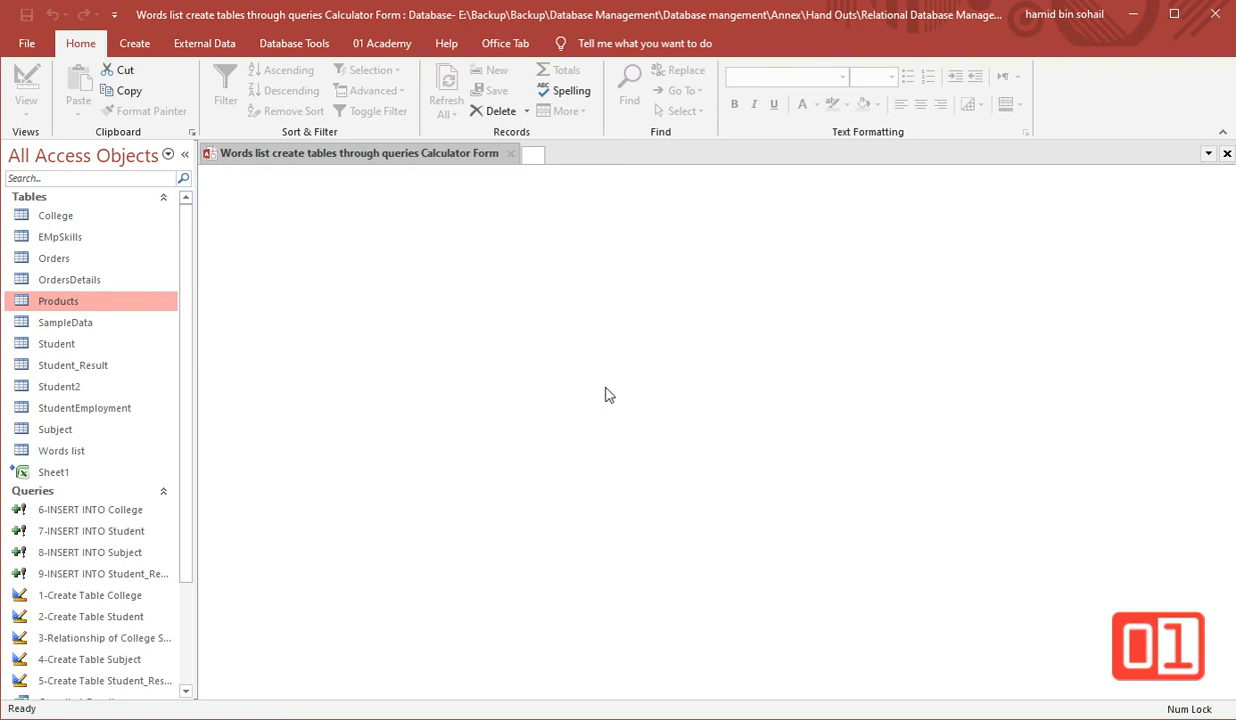
- Open the 6-INSERT INTO College query's design to examine its SQL statement and parameter names, and close it
click(117, 511)
right_click(117, 511)
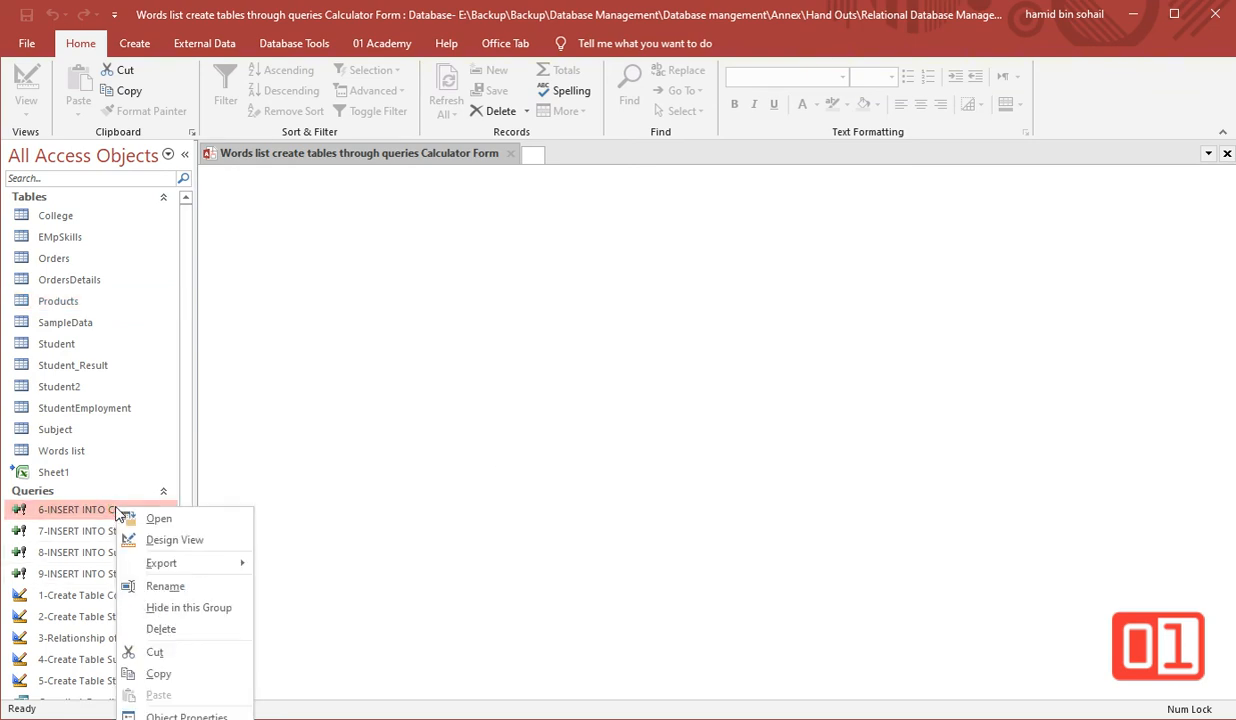
click(183, 537)
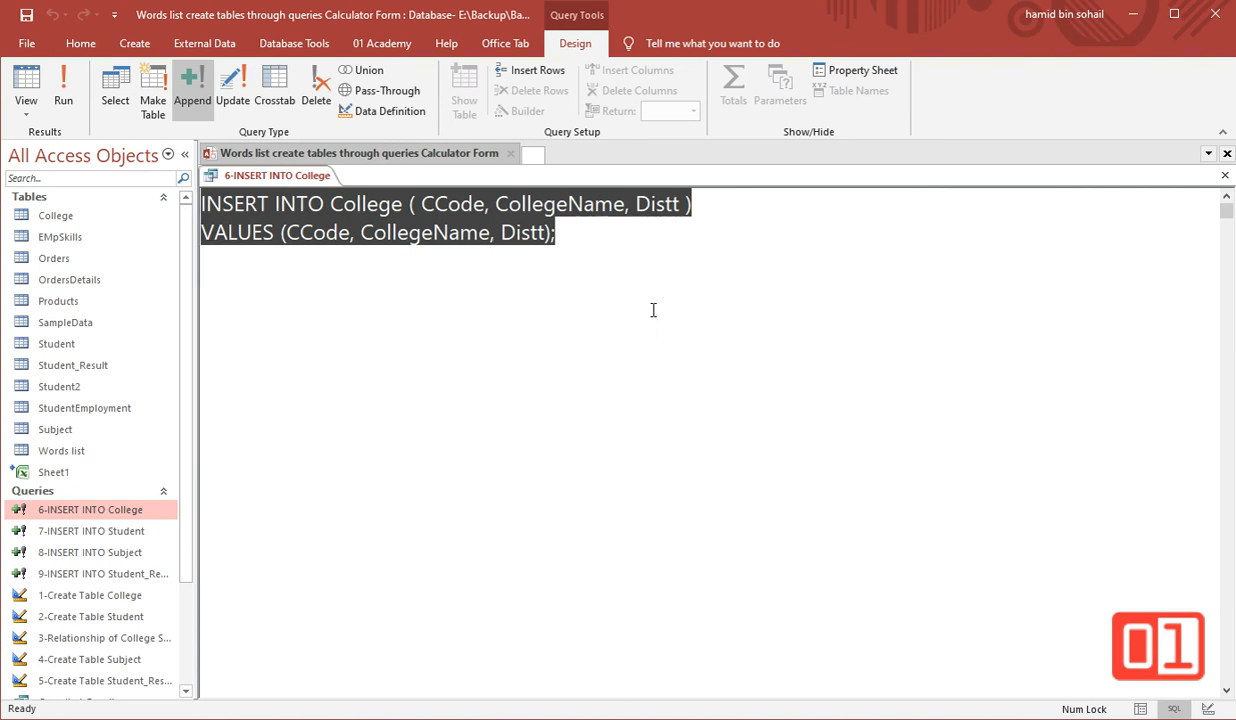
click(430, 310)
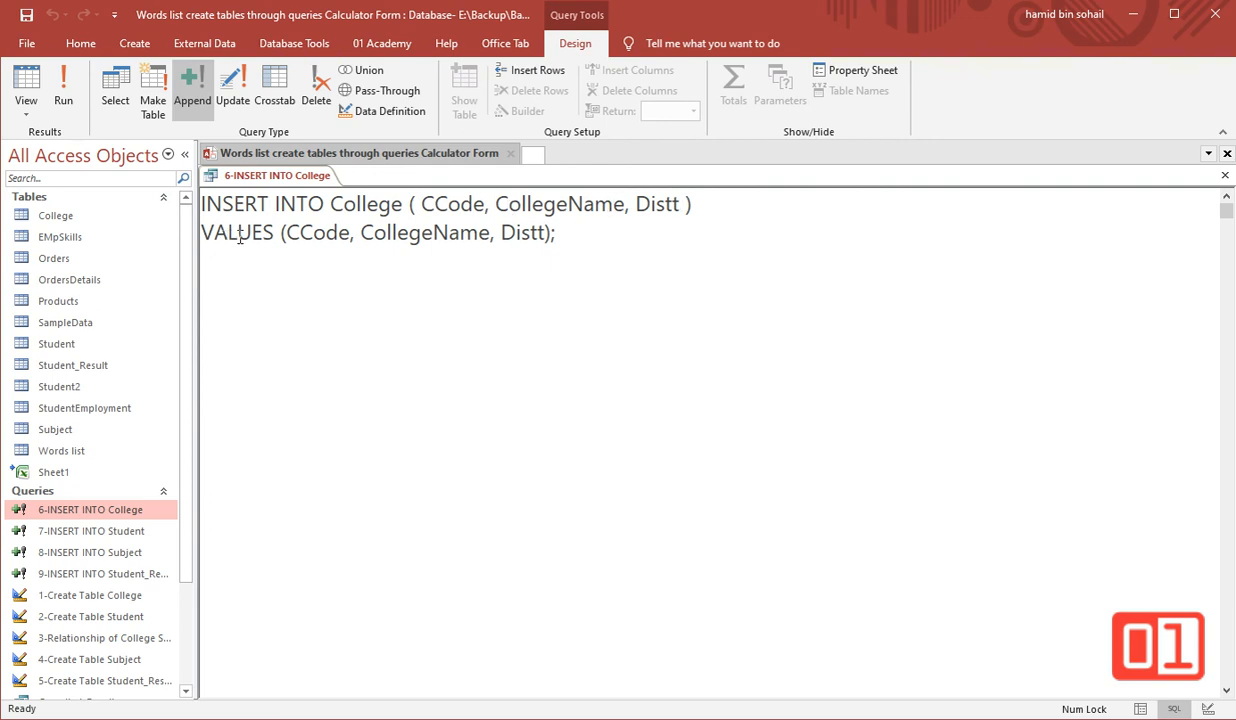
click(352, 232)
click(1225, 176)
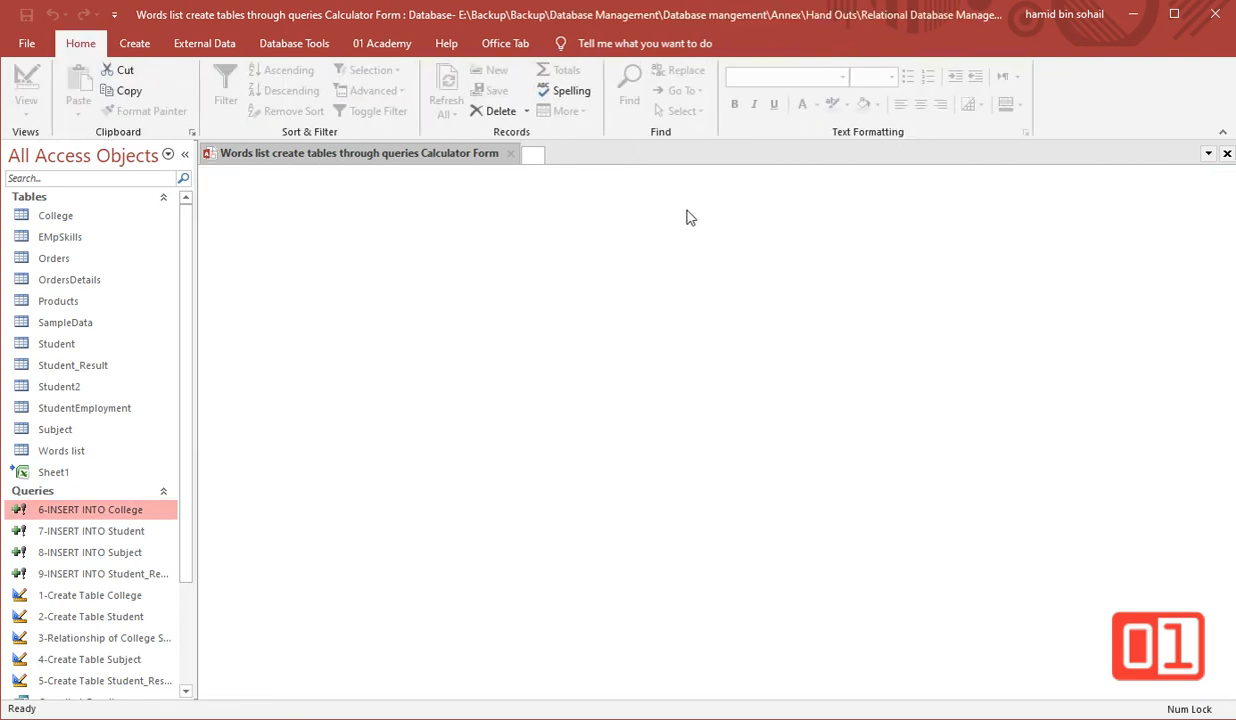
- Run the 6-INSERT INTO College query to append CCode 1, 01 College and Distt Jhang, and open the College table
double_click(125, 509)
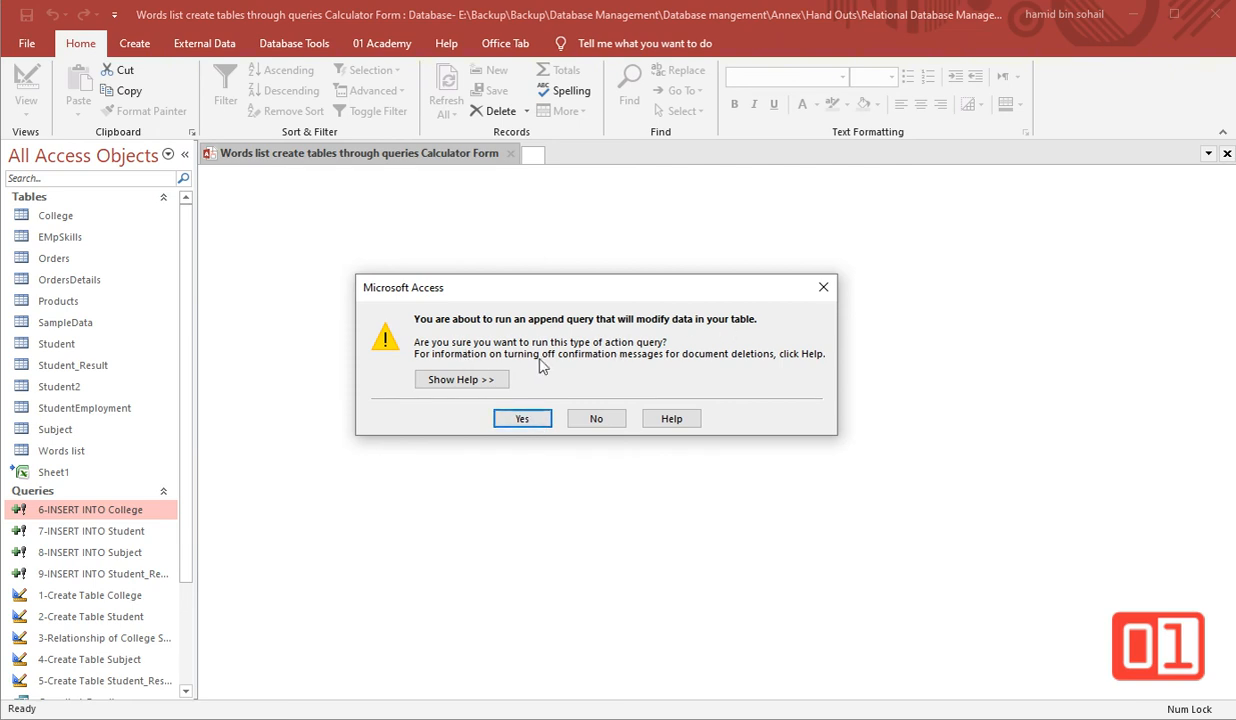
click(537, 421)
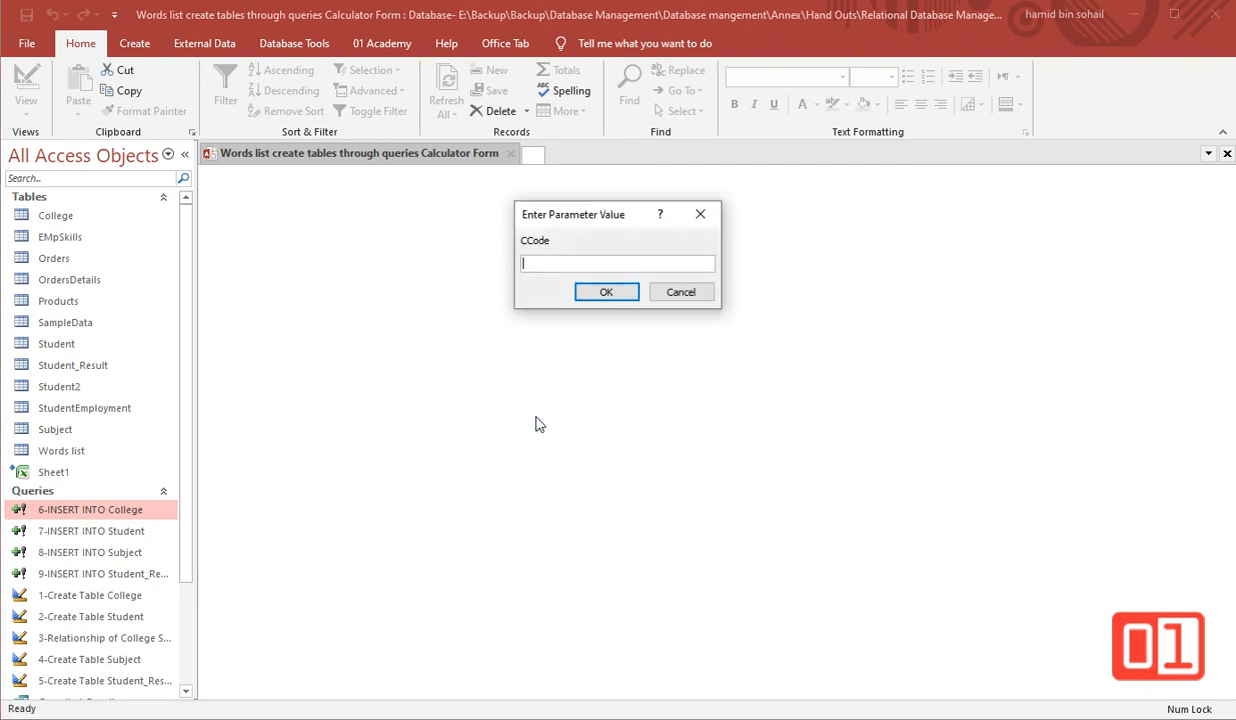
text(4)
key(Return)
text(01 College)
key(Return)
text(Jhang)
click(592, 291)
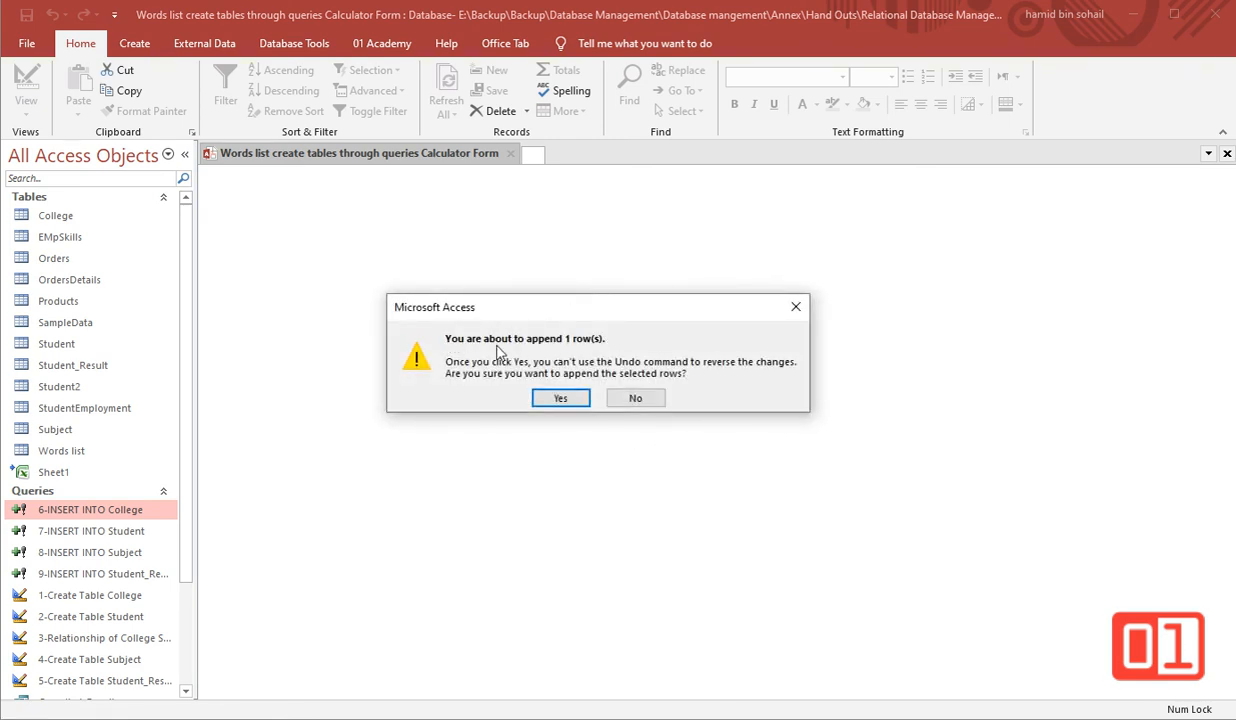
click(560, 397)
double_click(66, 216)
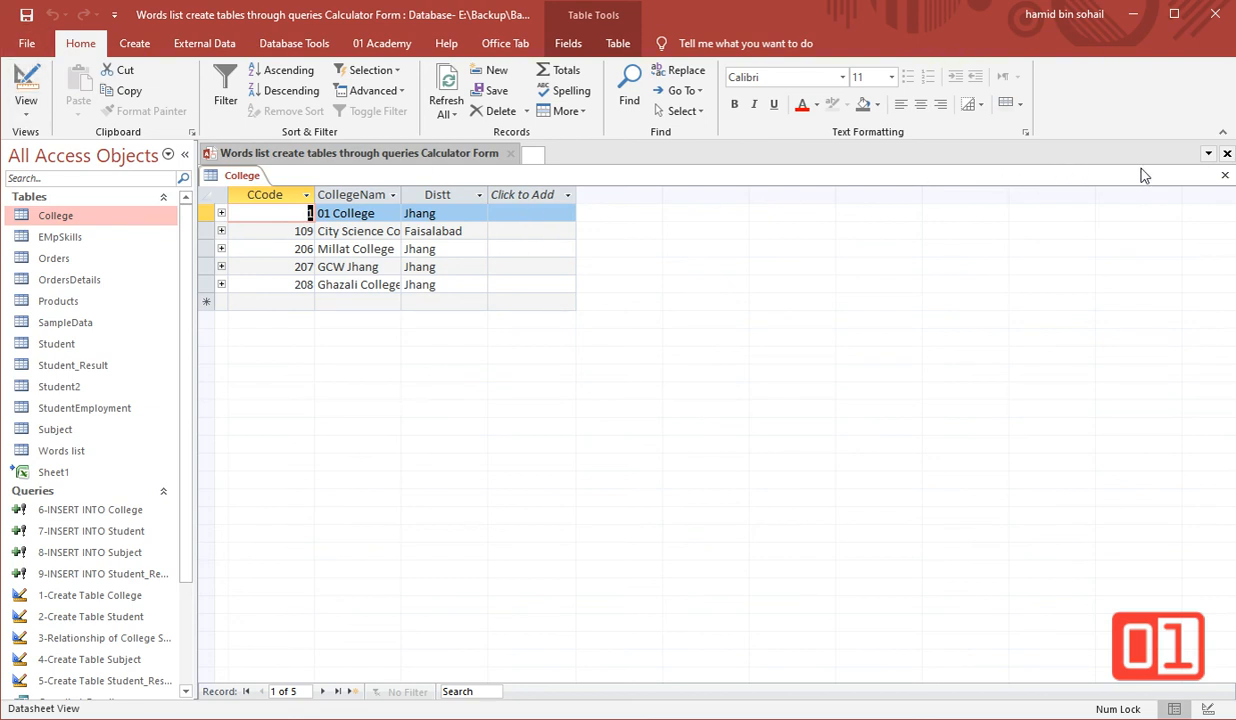
- Open the 6-INSERT INTO College query's design and change the CollegeName parameter in VALUES to [College Name]
click(124, 510)
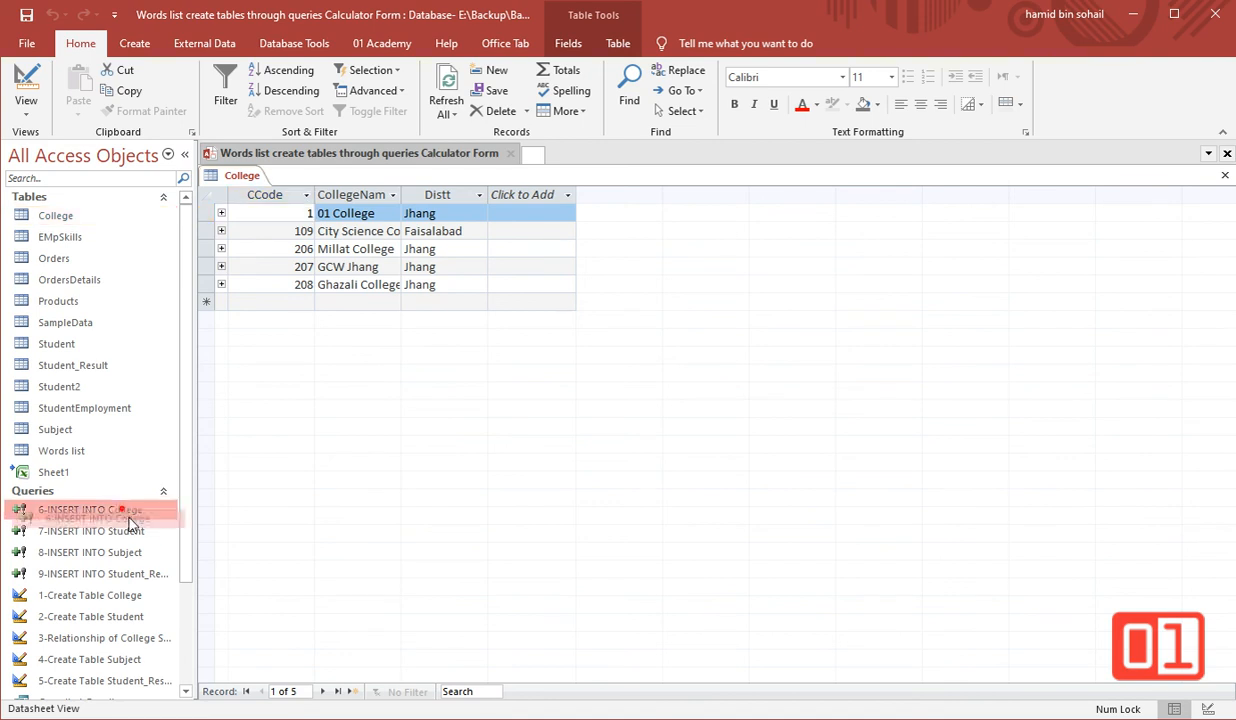
right_click(131, 518)
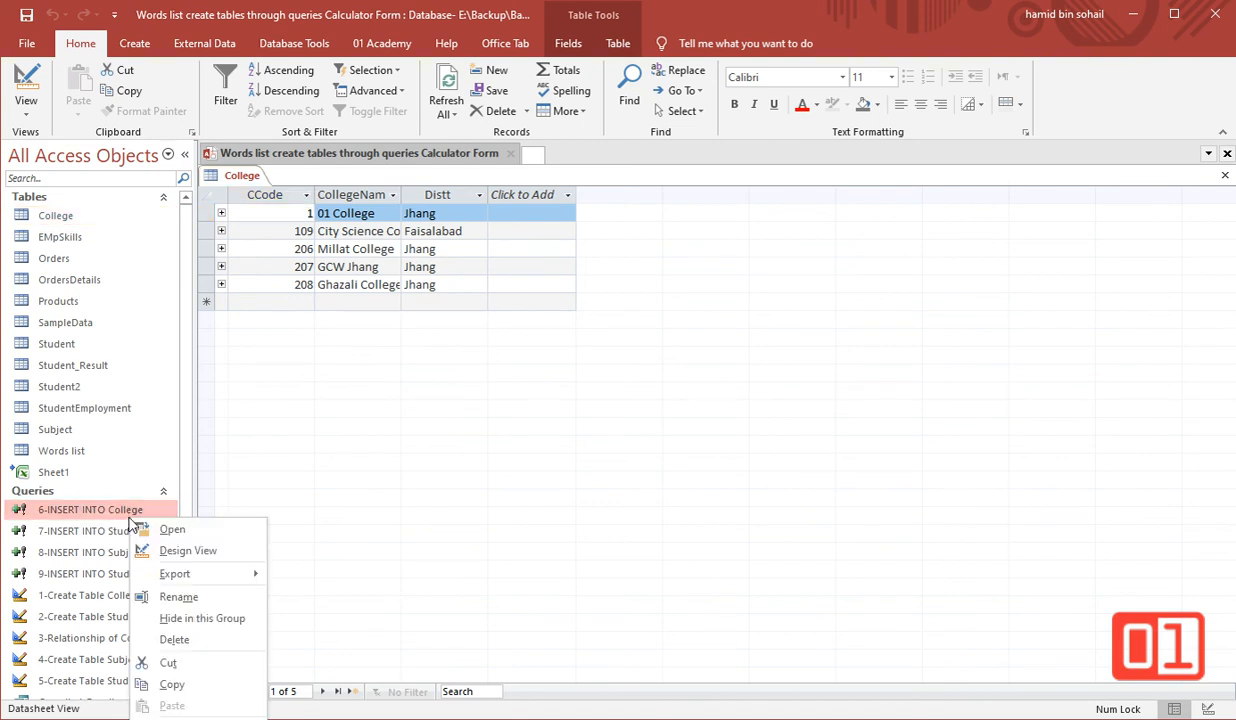
click(188, 551)
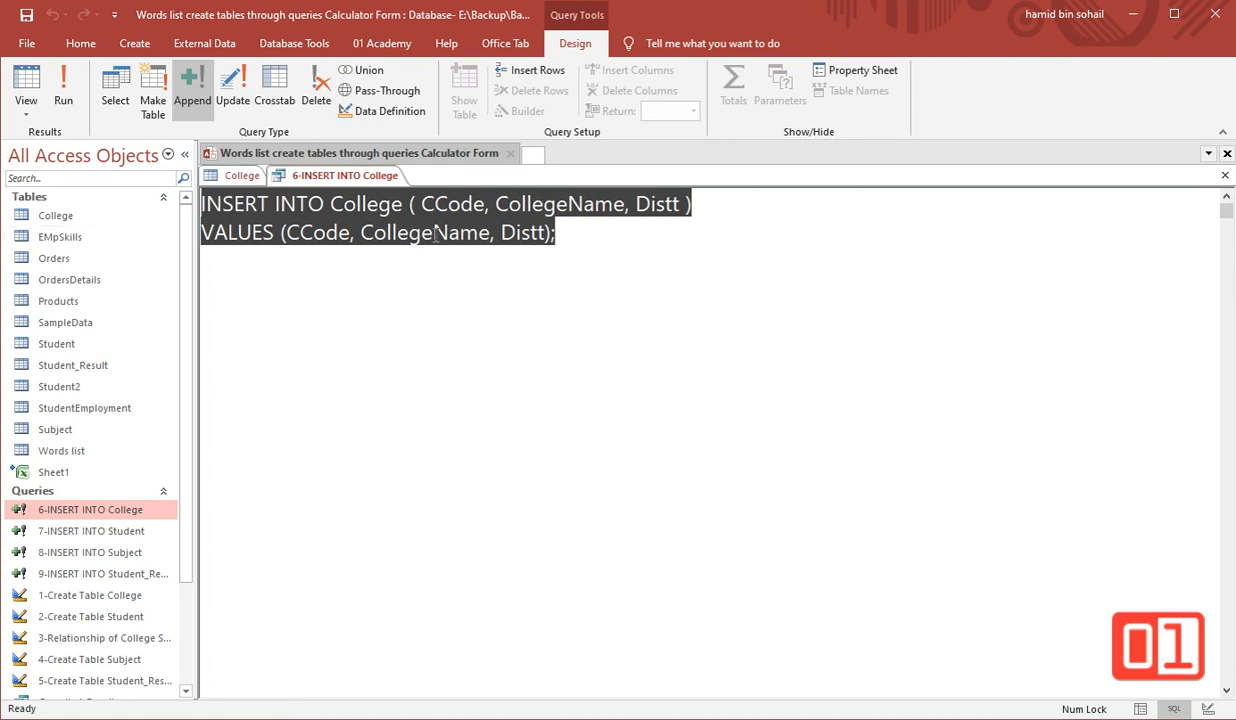
click(435, 232)
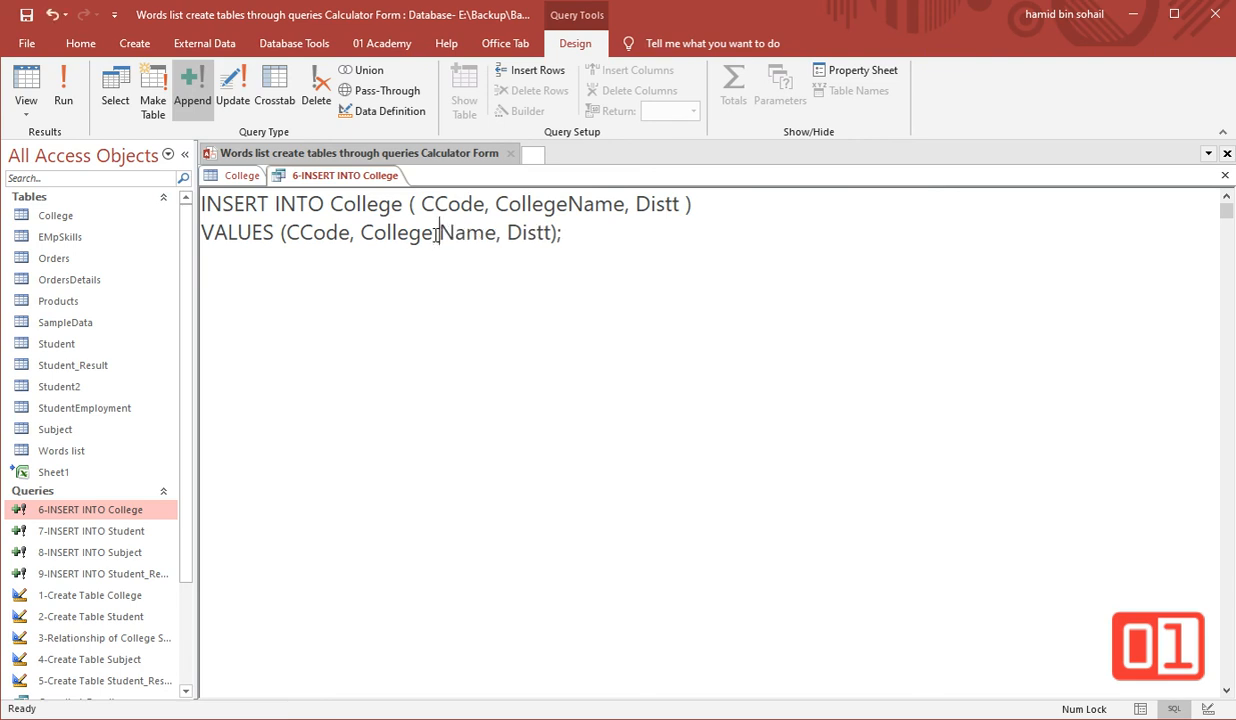
click(362, 232)
text([)
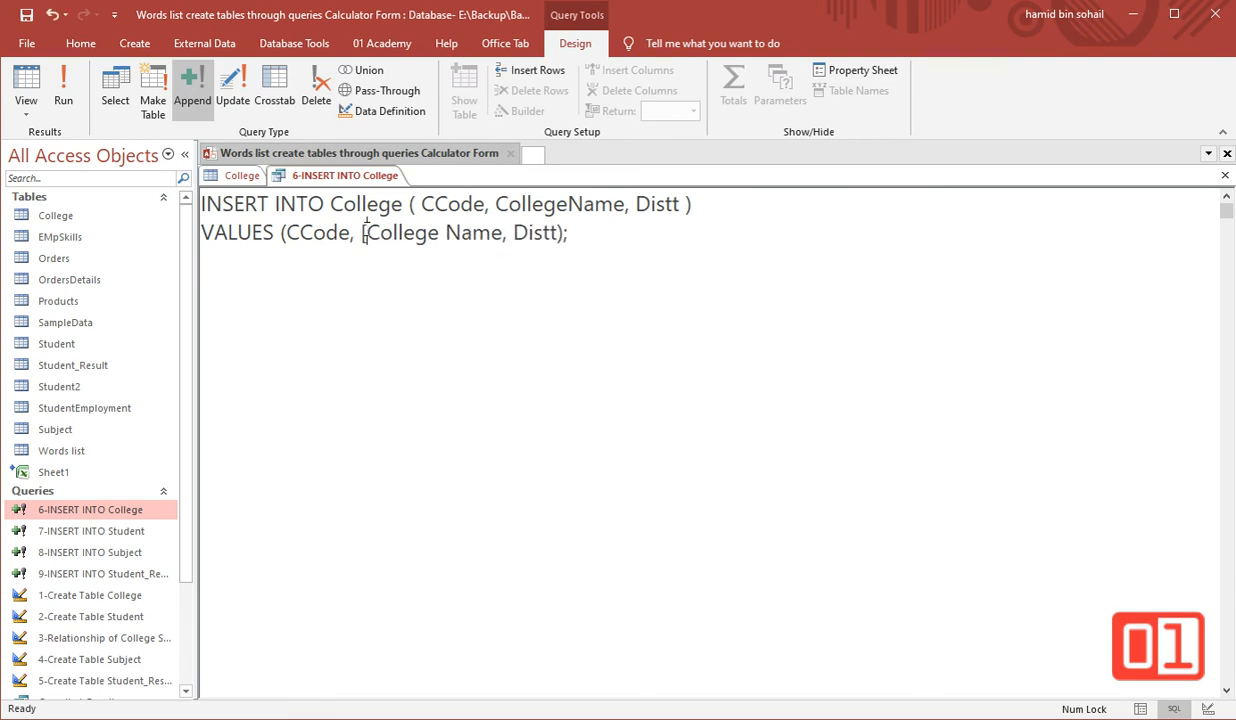
click(501, 236)
text(])
- Change the CCode parameter in the VALUES clause to [College Code]
click(292, 226)
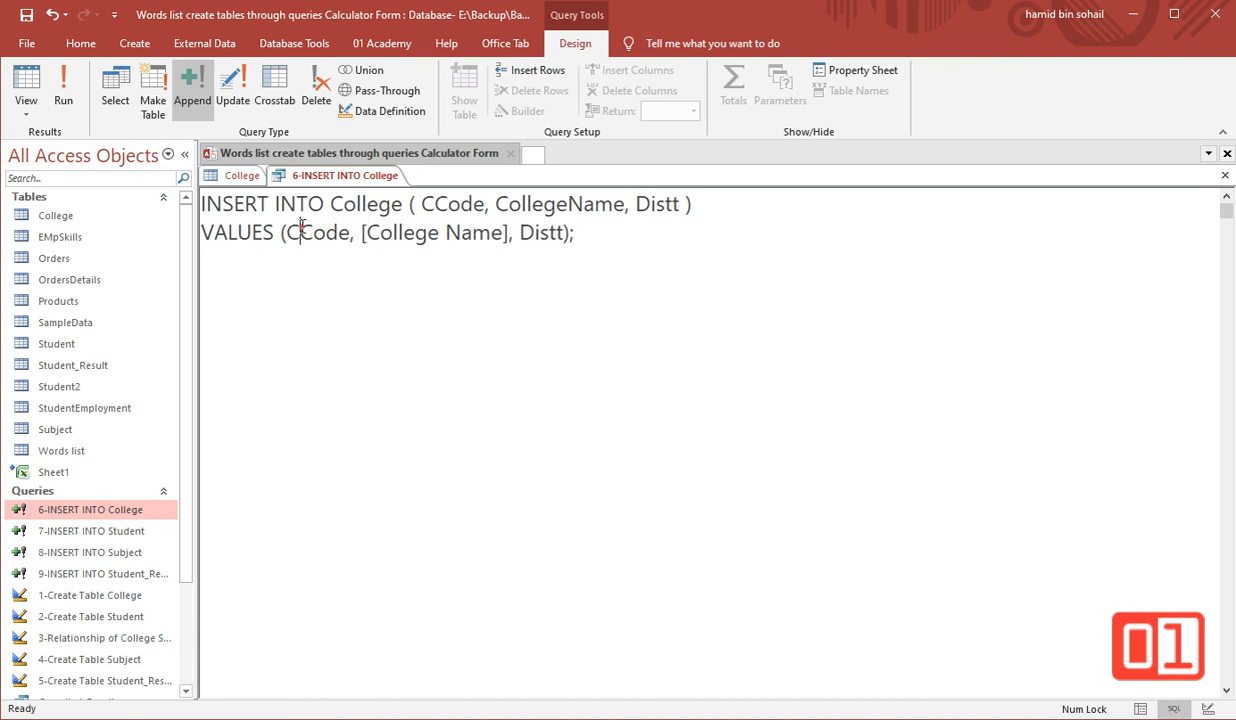
text(ollege)
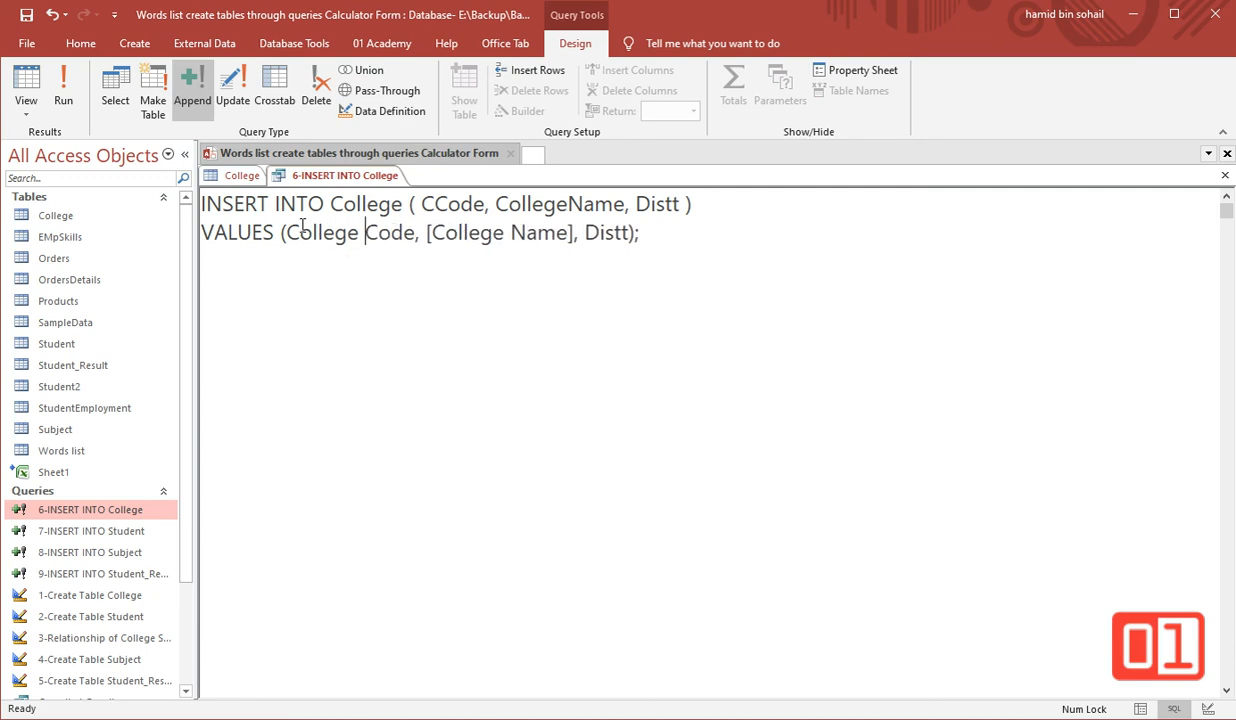
click(291, 231)
text([)
click(422, 234)
text(])
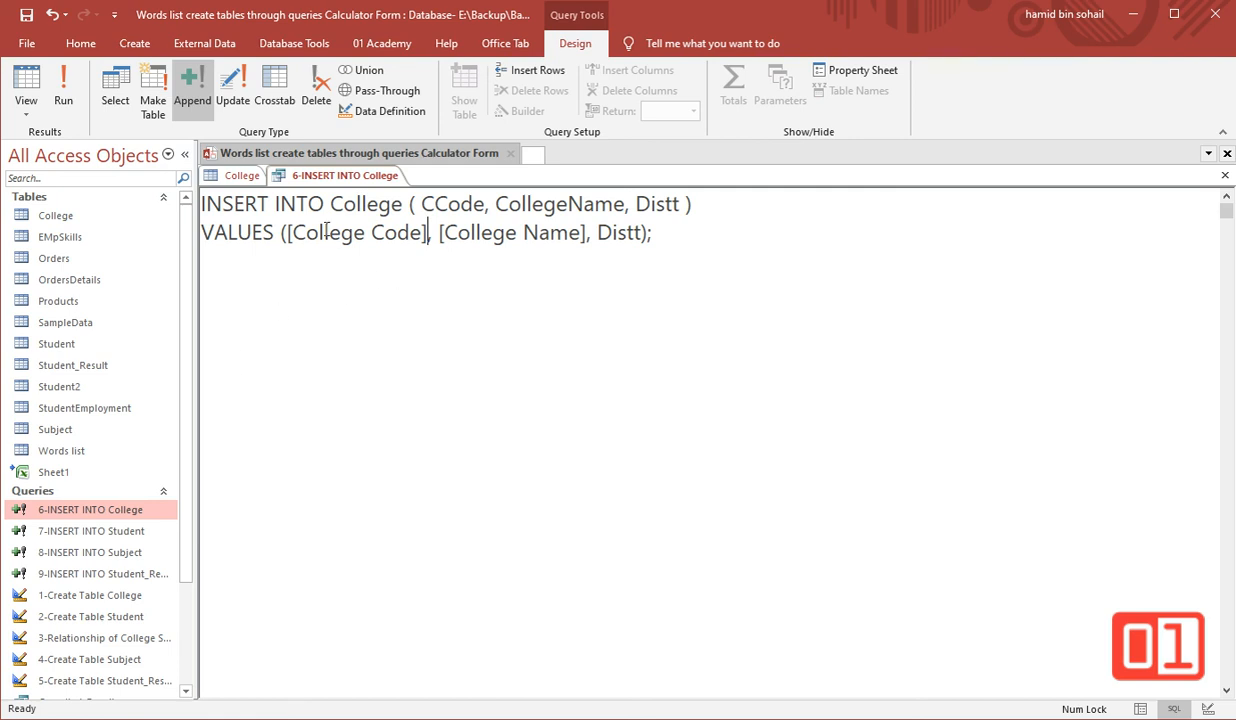
- Run the query and append a record with College Code 2, College Name 01 Academy and Distt Islamabad
click(63, 90)
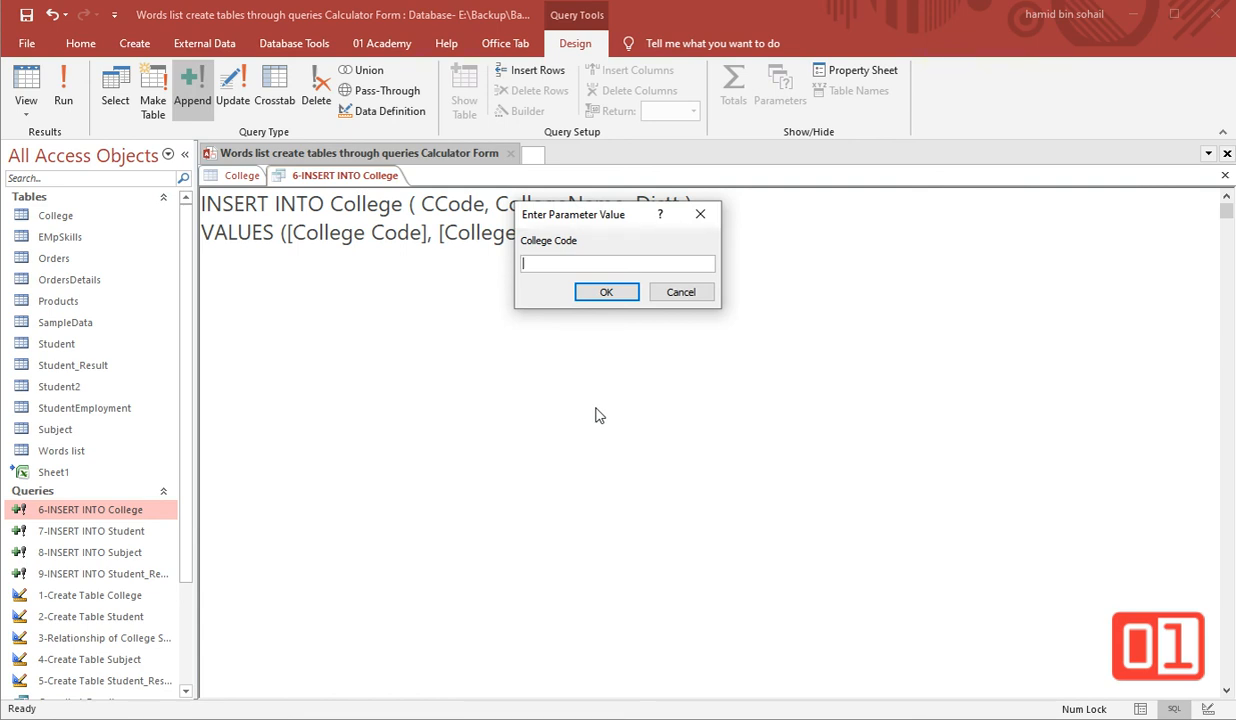
key(Return)
text(01 Academy)
key(Return)
text(Islamabad)
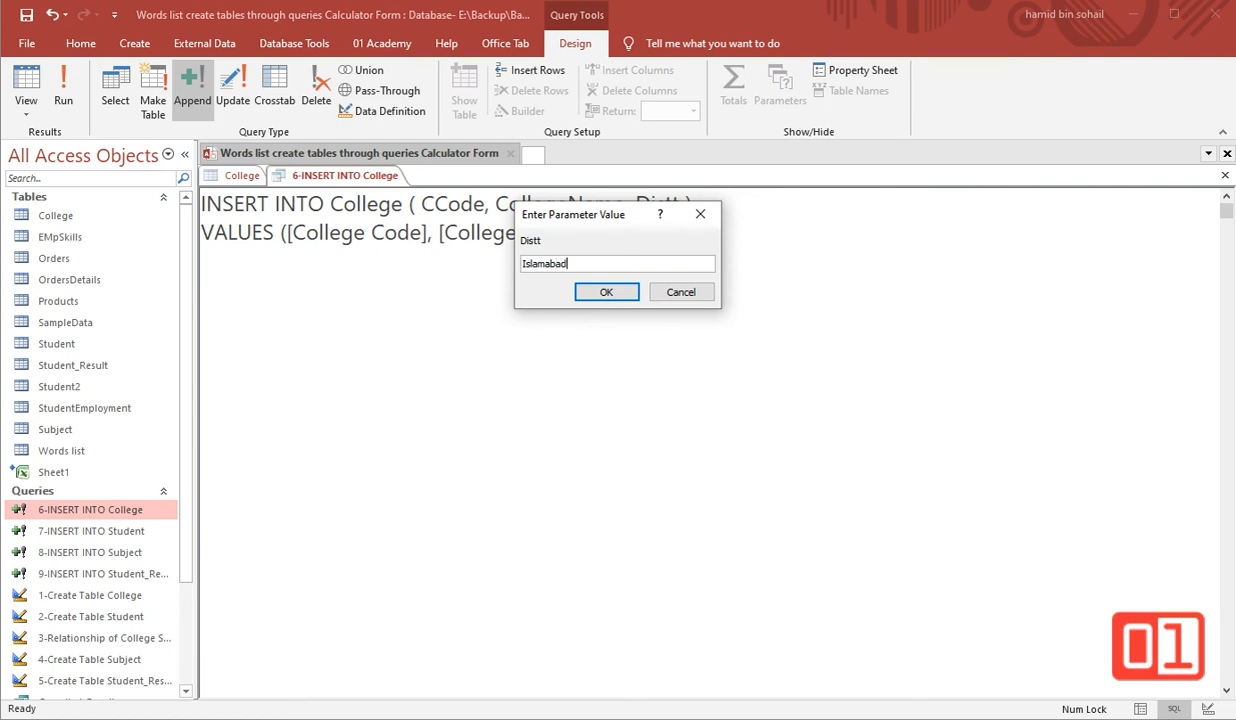
key(Return)
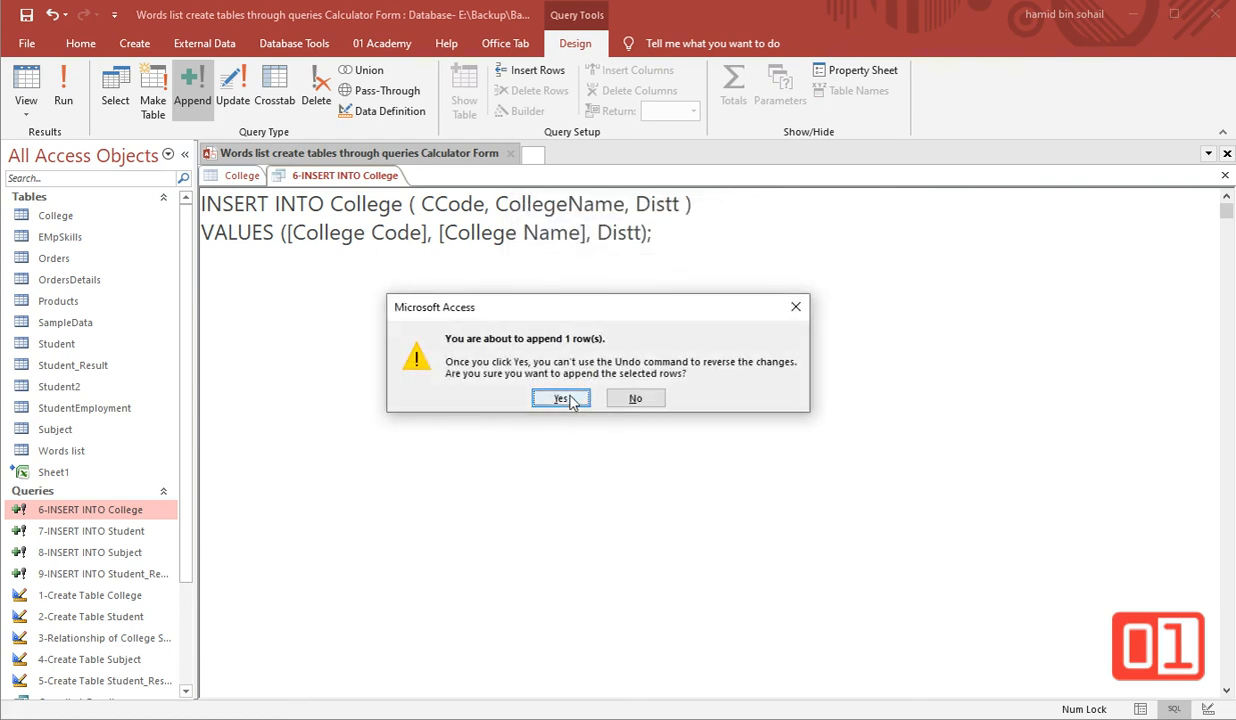
click(566, 399)
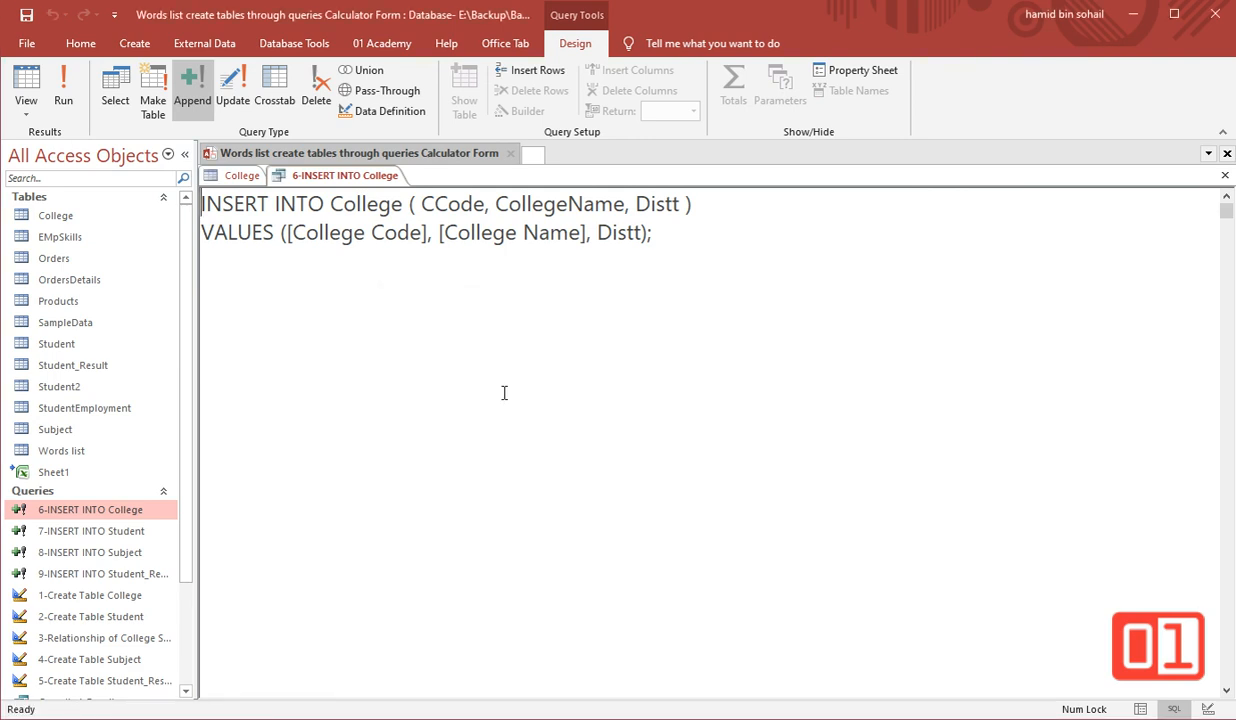
- Reopen the College table to check for the appended record, and close it
double_click(62, 217)
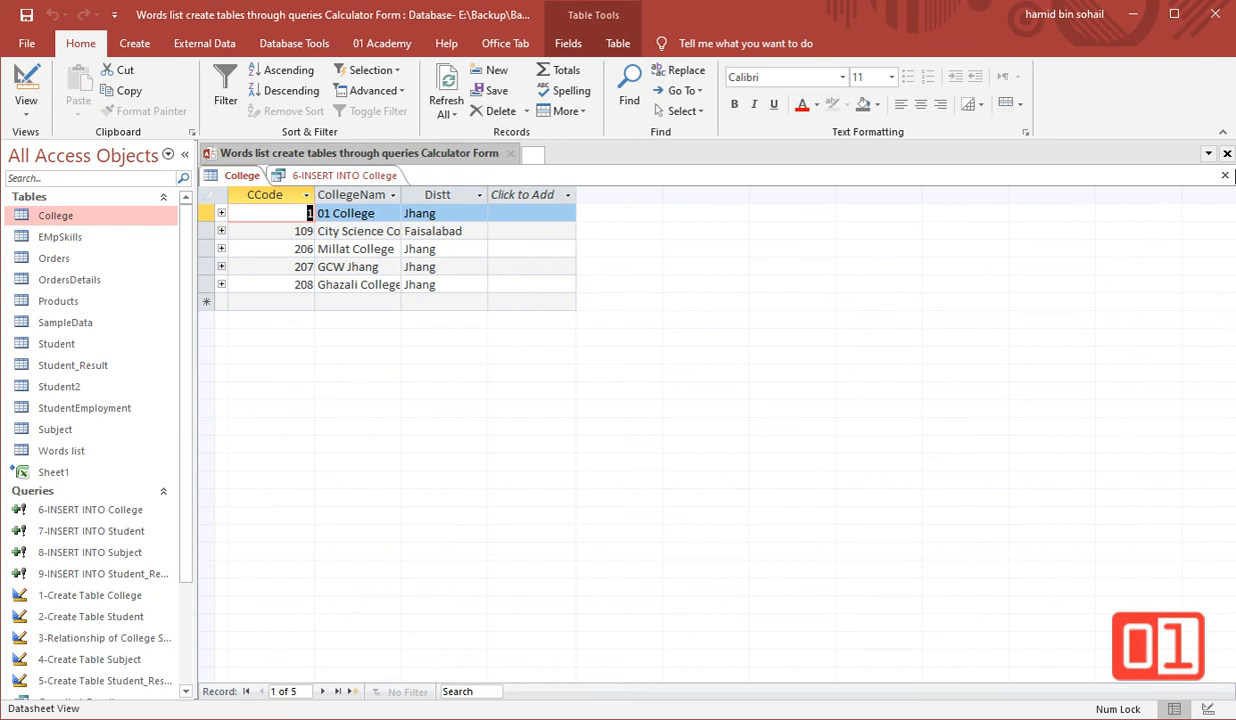
click(1225, 175)
double_click(84, 214)
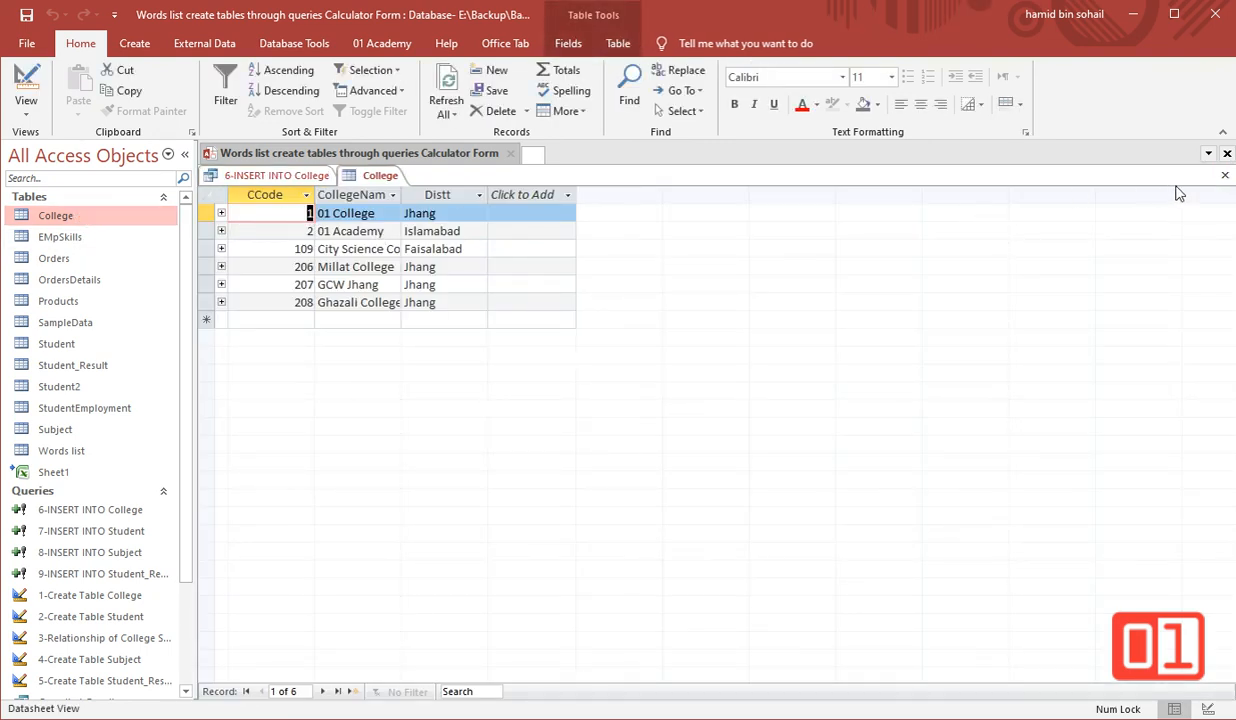
click(1225, 175)
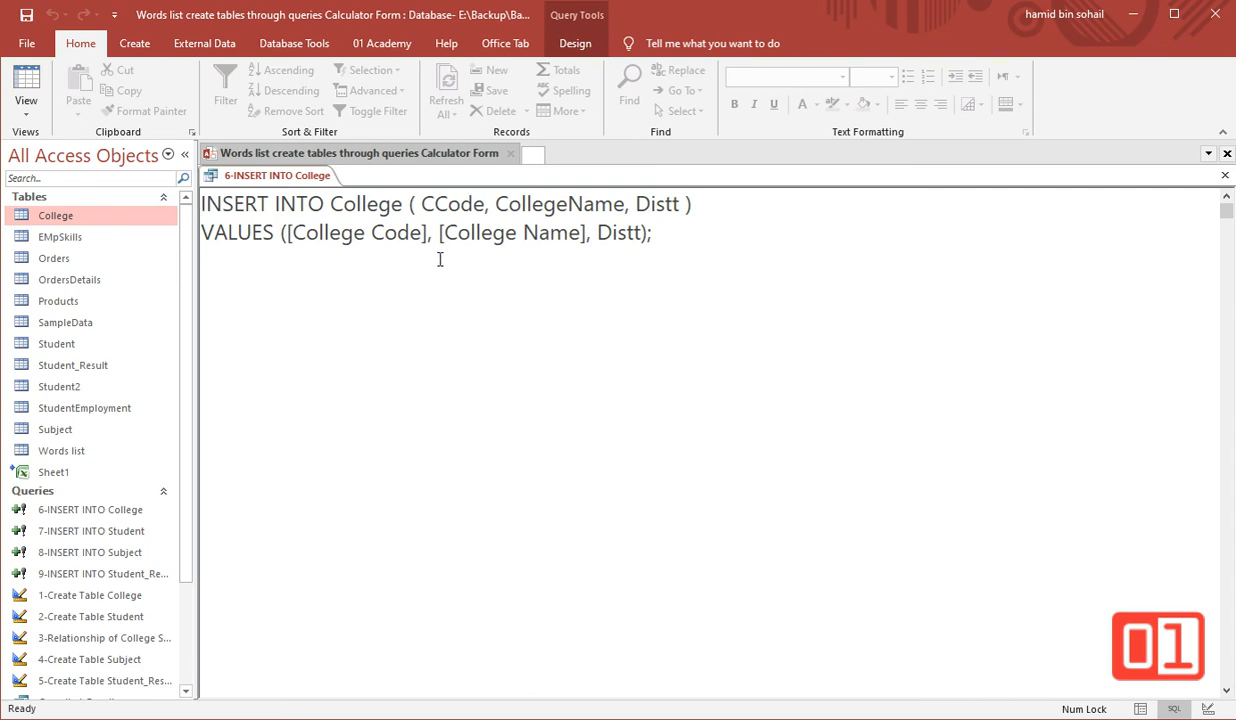
- Remove the square brackets around College Code in the VALUES clause and try to run the query
click(421, 234)
key(Delete)
click(291, 233)
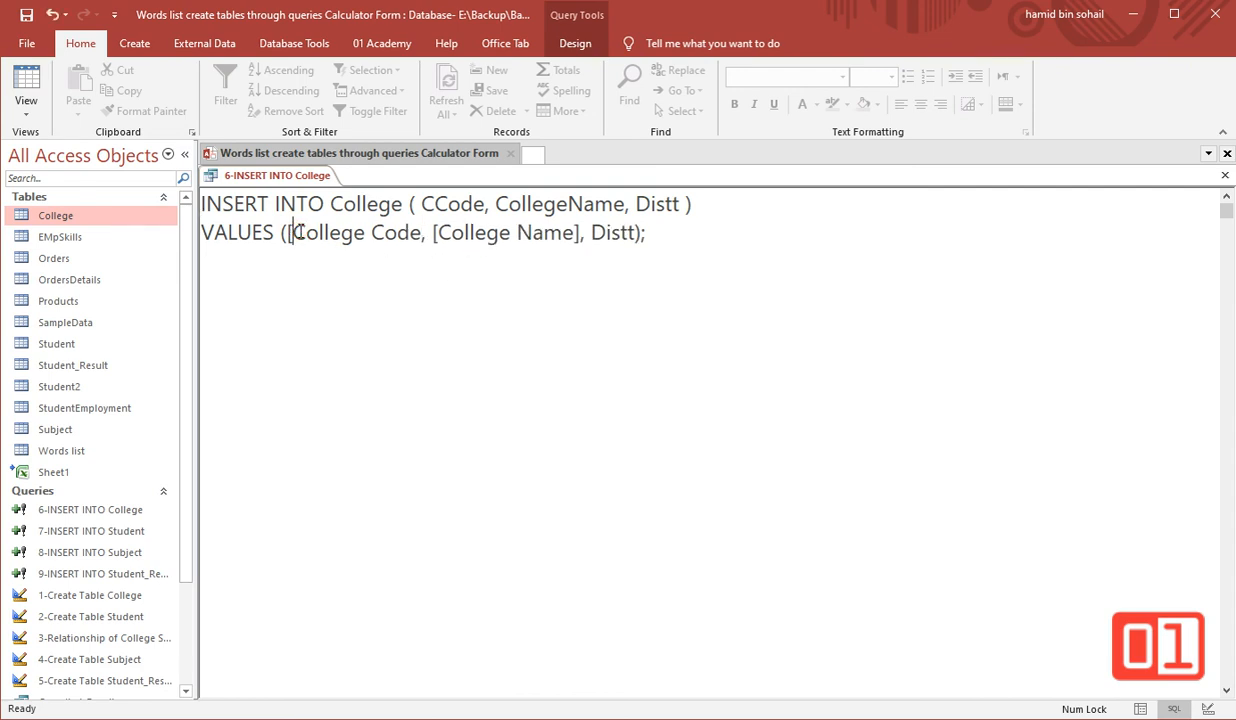
key(BackSpace)
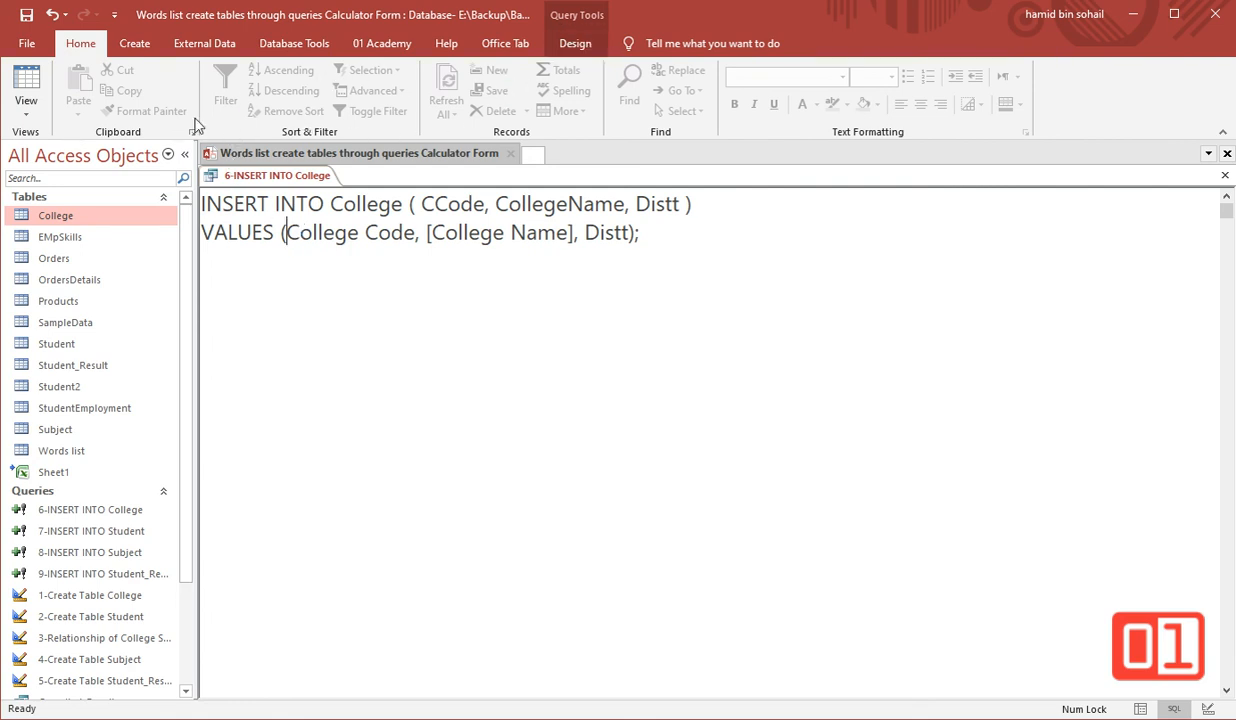
click(575, 43)
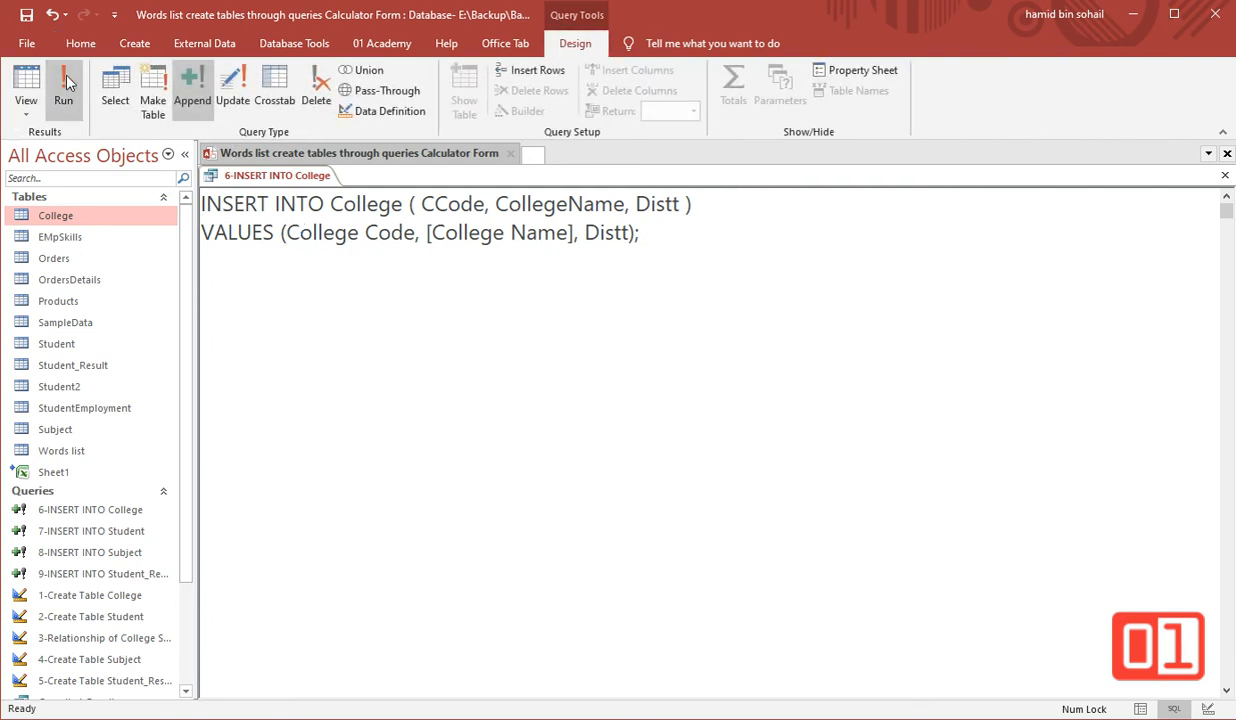
click(64, 88)
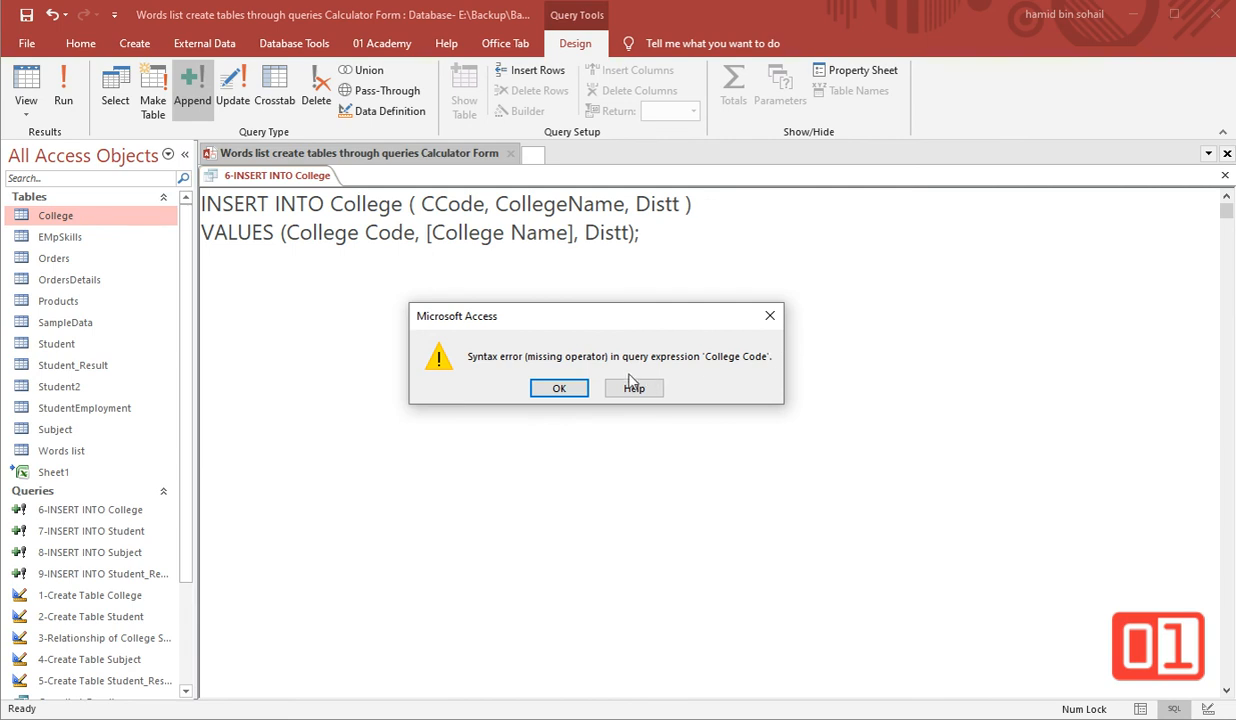
click(559, 388)
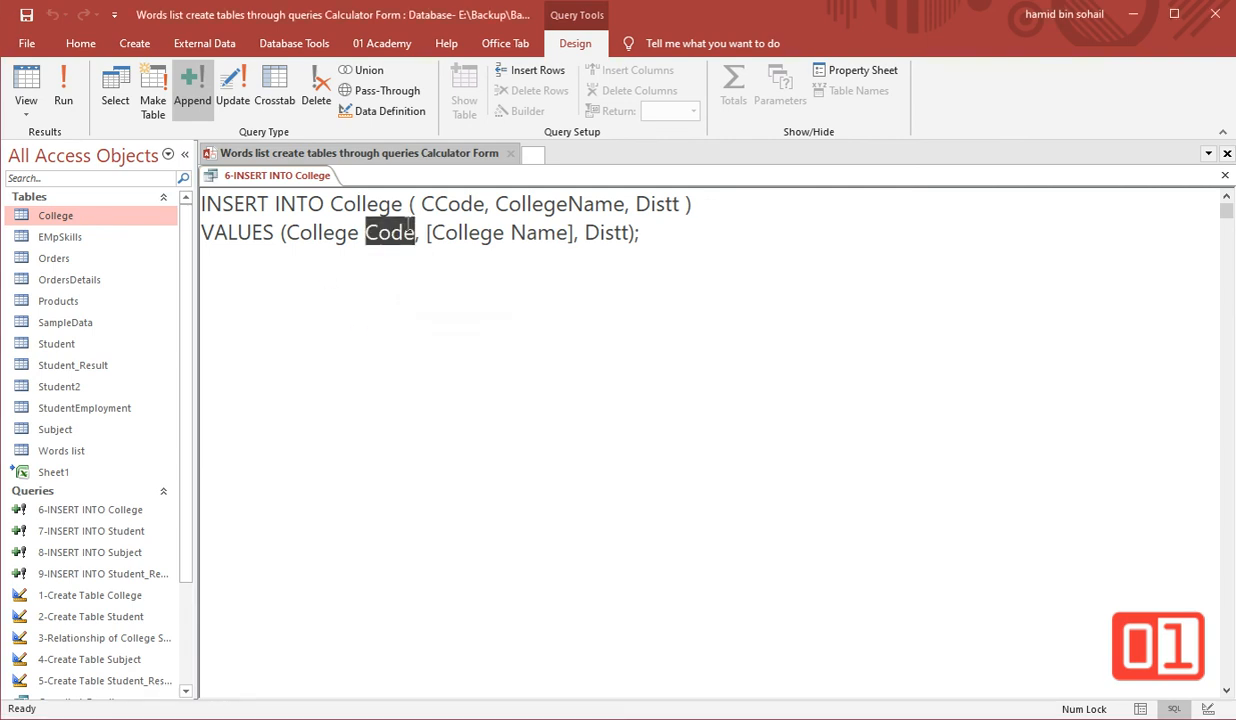
- Put square brackets back around College Code in the VALUES clause, and run the query, cancelling at its parameter prompt
click(281, 232)
text([)
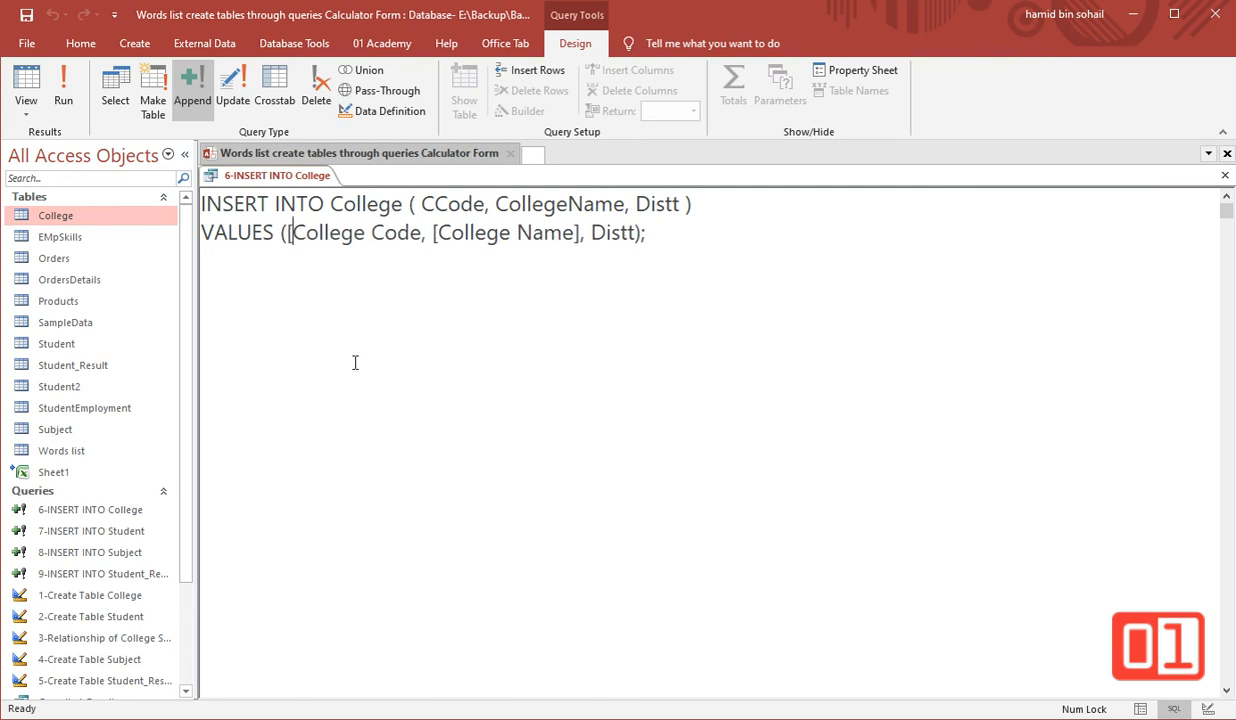
click(418, 236)
text(])
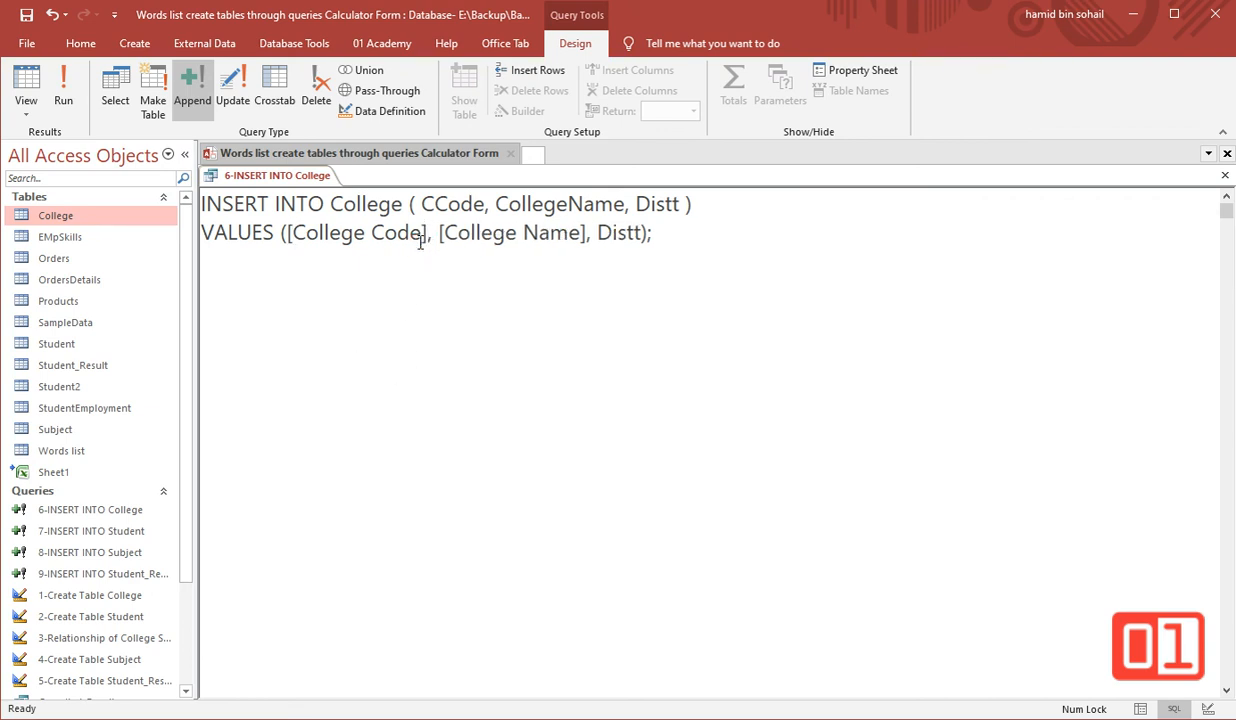
click(66, 98)
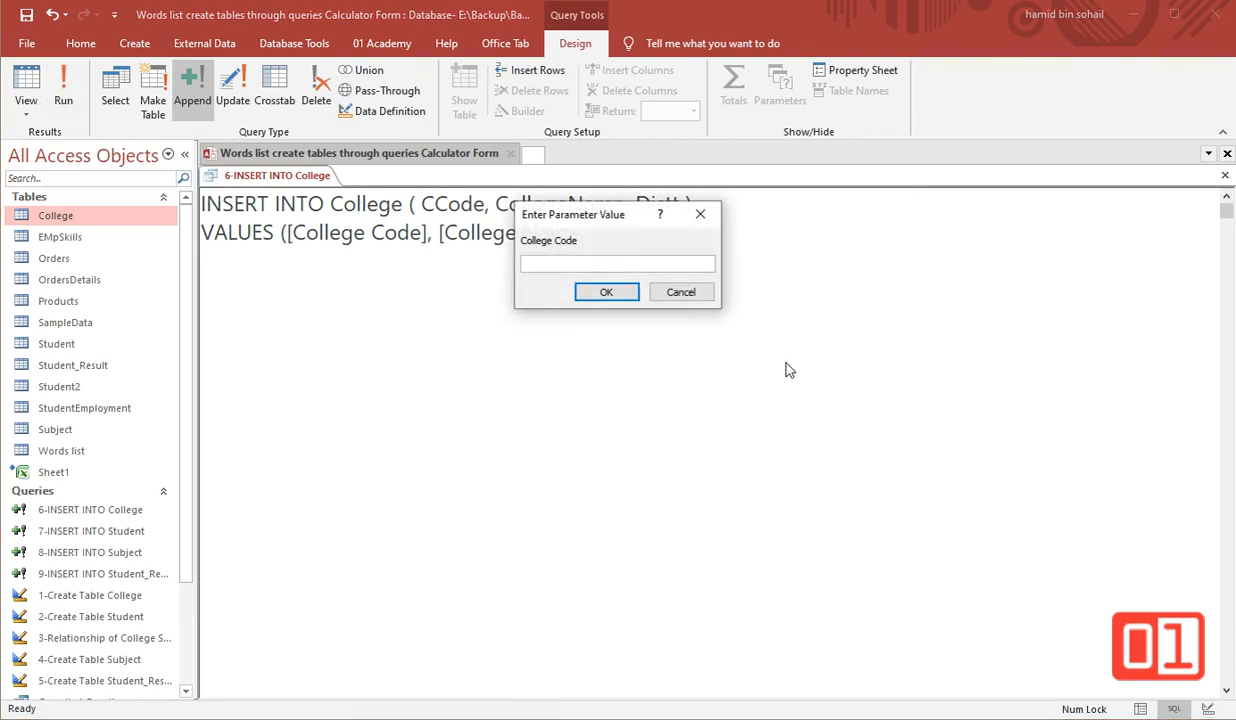
click(690, 295)
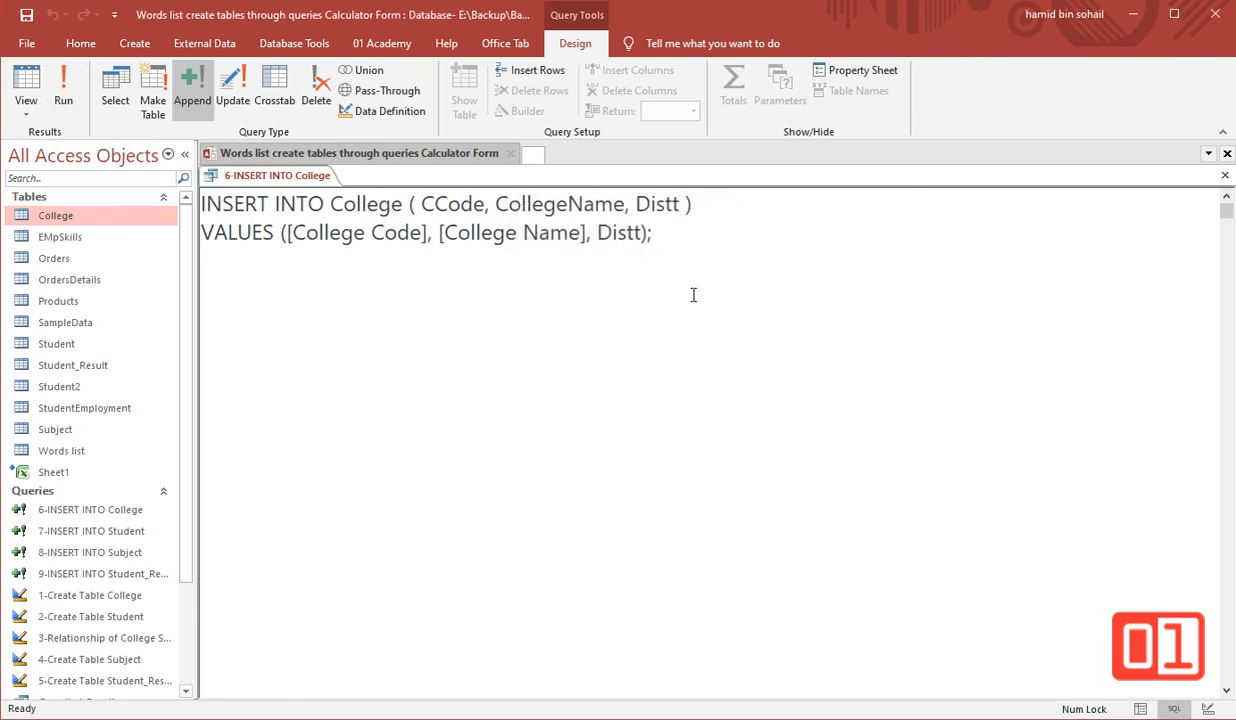